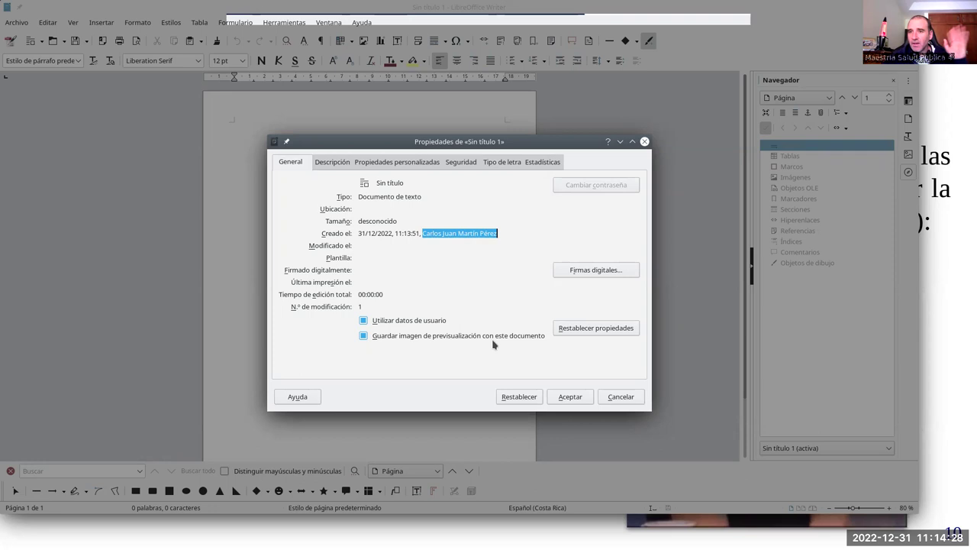
# Step: Cancel the Properties dialog and return to the 'Documentos digitales sin firma electrónica' slide
pyautogui.click(619, 402)
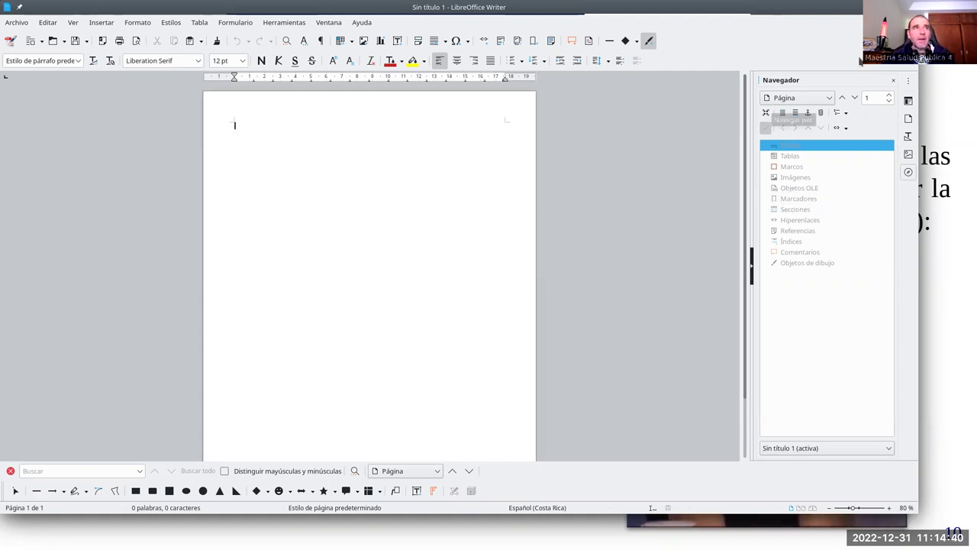
pyautogui.hotkey('alt', 'Tab')
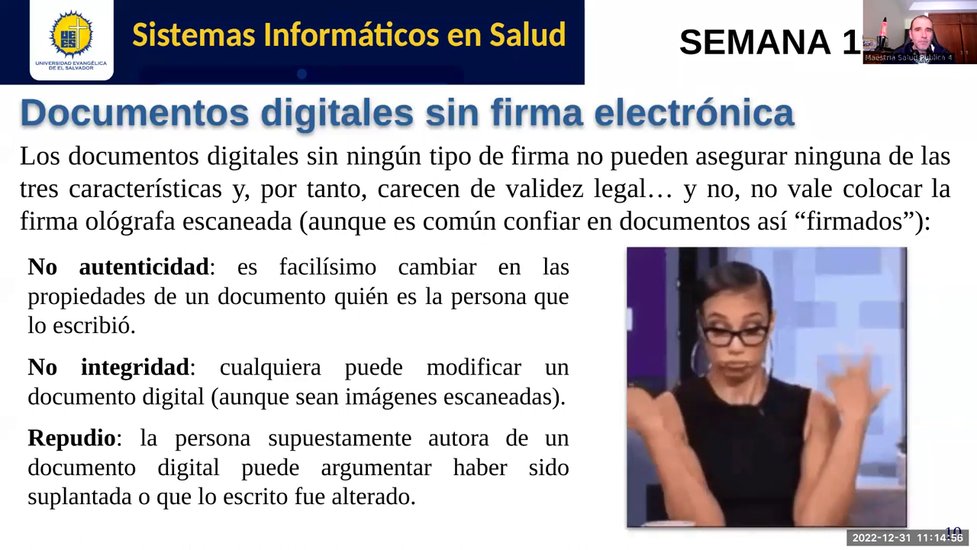
# Step: Scroll through 'Notas primer parcial.pdf' in Okular, then bring up the same report in LibreOffice Draw
pyautogui.hotkey('alt', 'Tab')
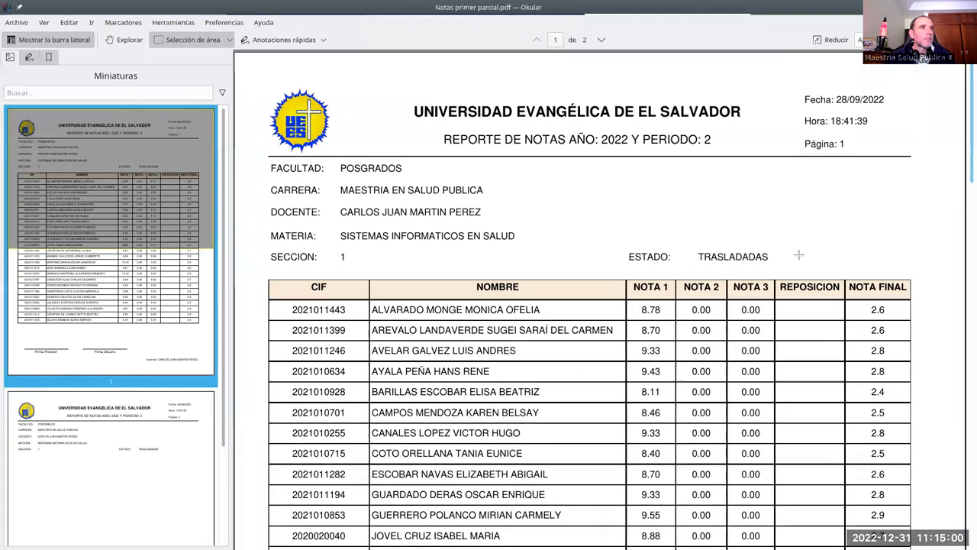
pyautogui.scroll(-8, 740, 249)
pyautogui.scroll(-3, 772, 387)
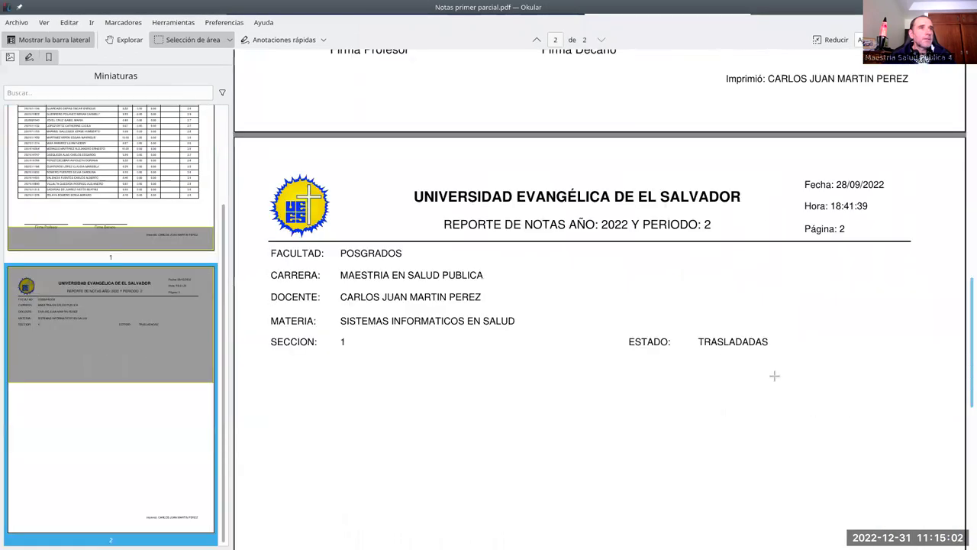
pyautogui.scroll(8, 774, 375)
pyautogui.scroll(-3, 774, 372)
pyautogui.scroll(-1, 773, 373)
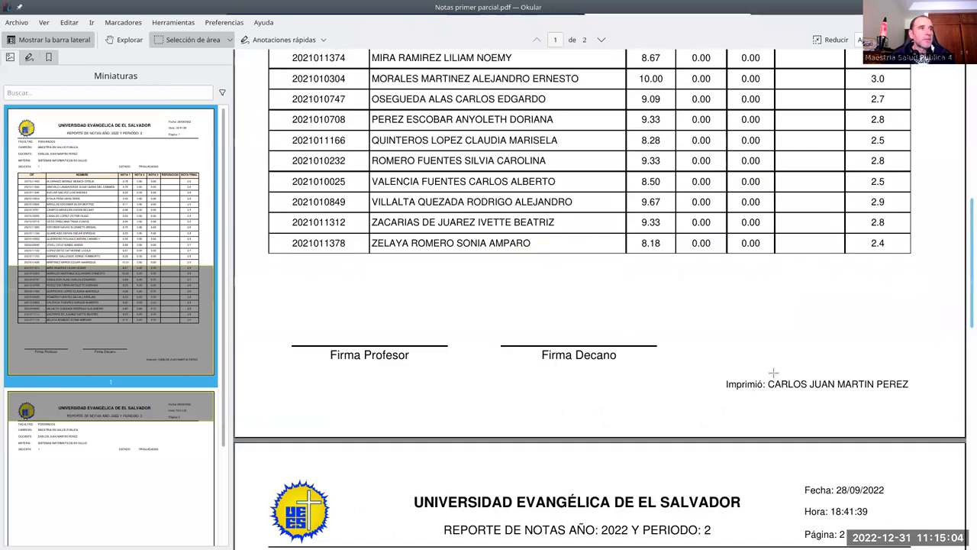
pyautogui.scroll(2, 545, 482)
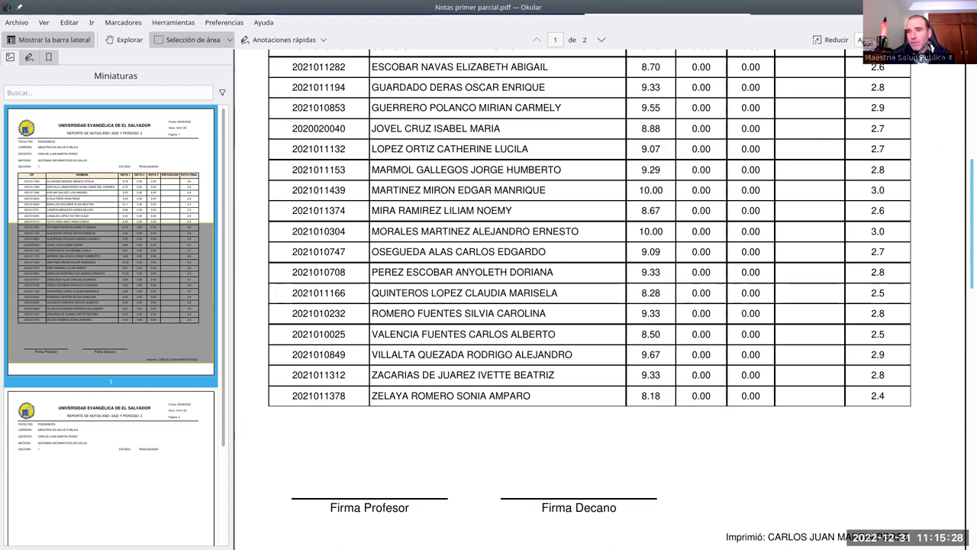
pyautogui.hotkey('alt', 'Tab')
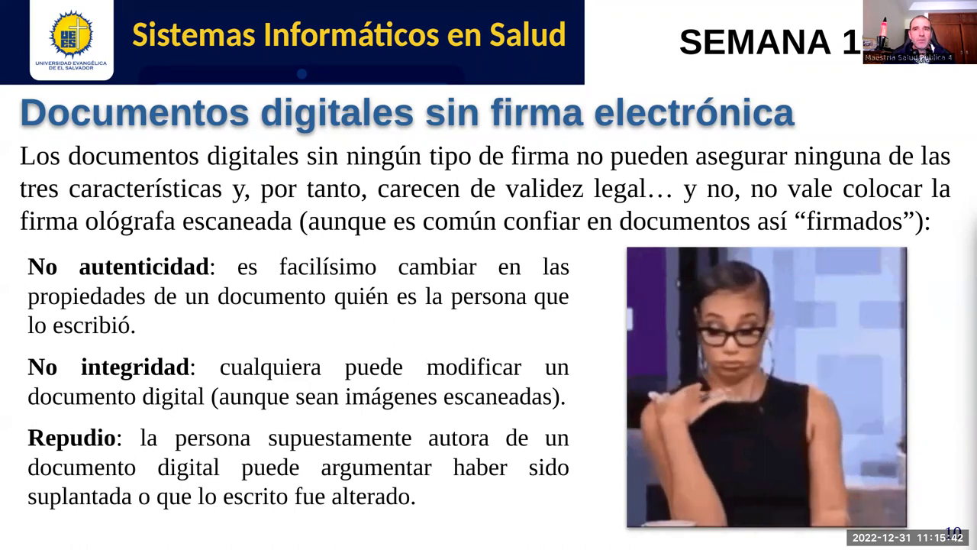
pyautogui.hotkey('alt', 'Tab')
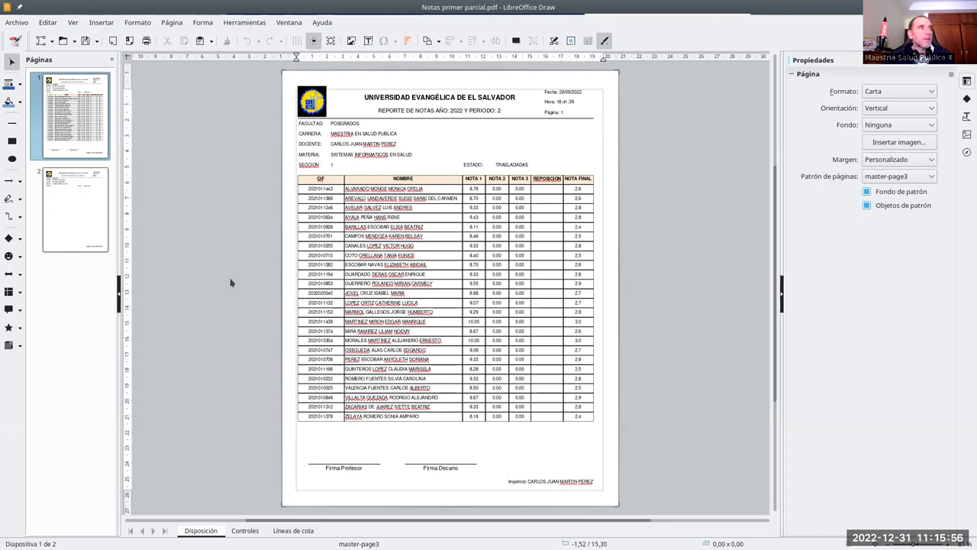
# Step: Insert 'emoji feo.png' from the Semana 19 folder, shrink it to about 72% and place it over Firma Profesor
pyautogui.click(100, 22)
pyautogui.click(181, 37)
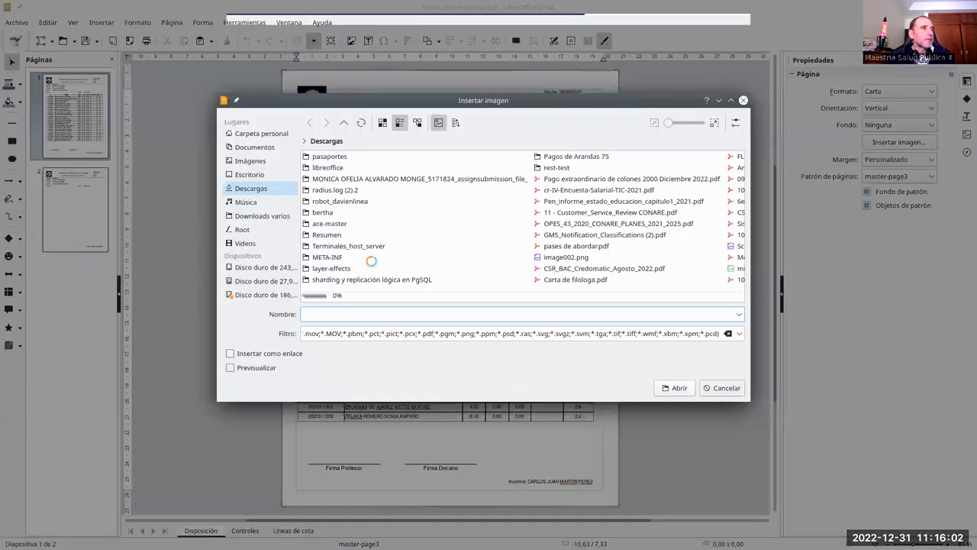
pyautogui.click(251, 147)
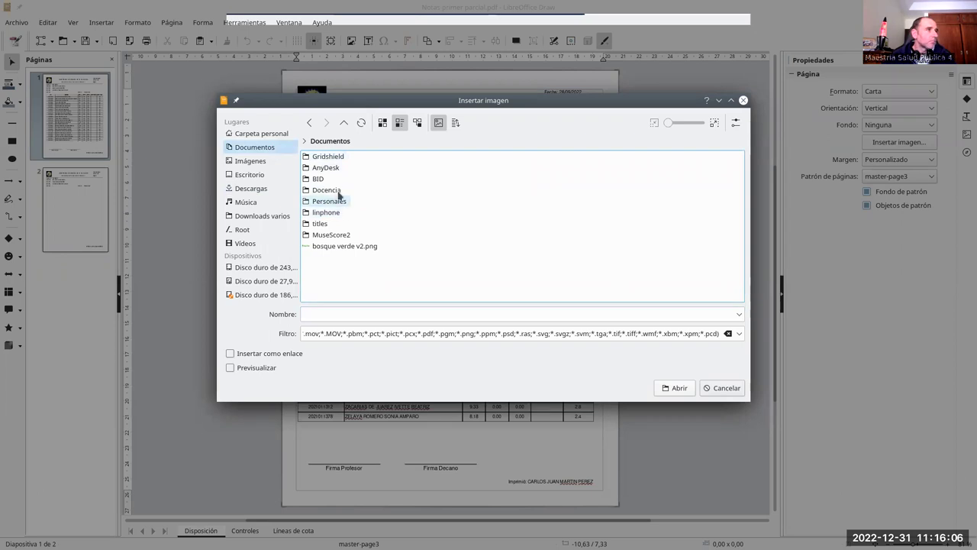
pyautogui.click(337, 191)
pyautogui.click(358, 168)
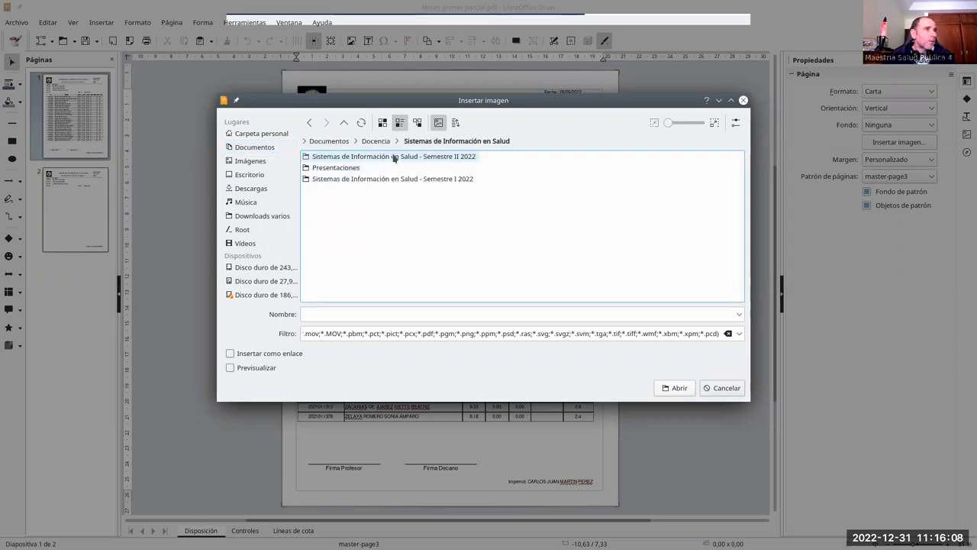
pyautogui.click(407, 157)
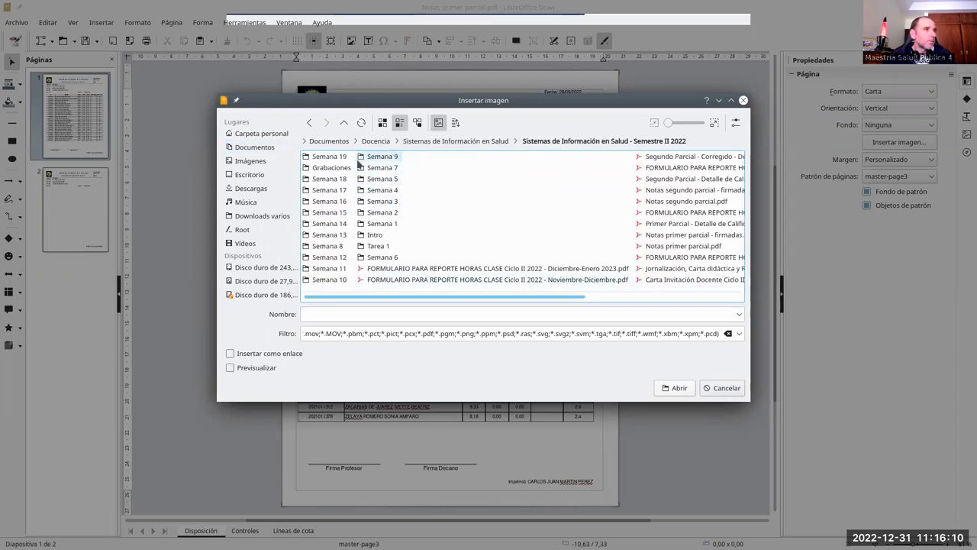
pyautogui.click(325, 156)
pyautogui.click(353, 215)
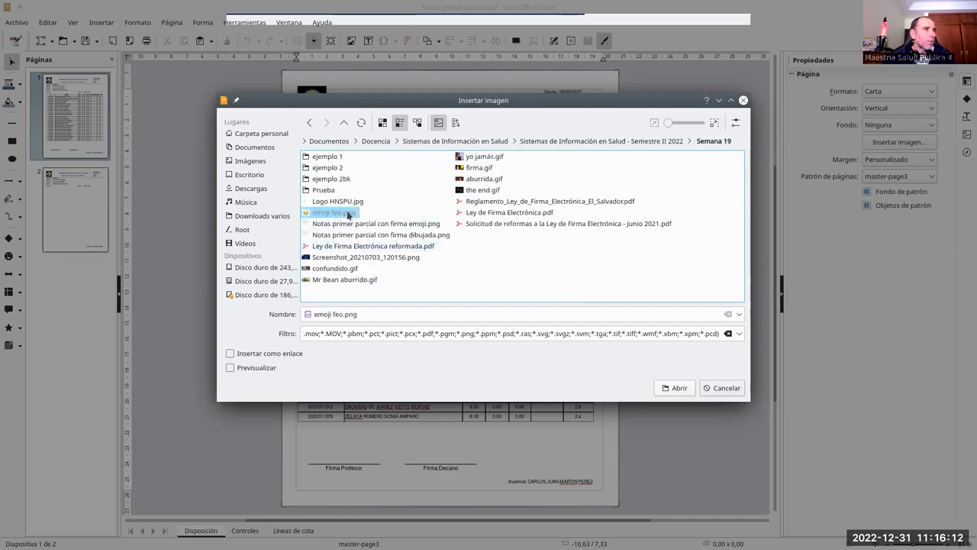
pyautogui.click(675, 388)
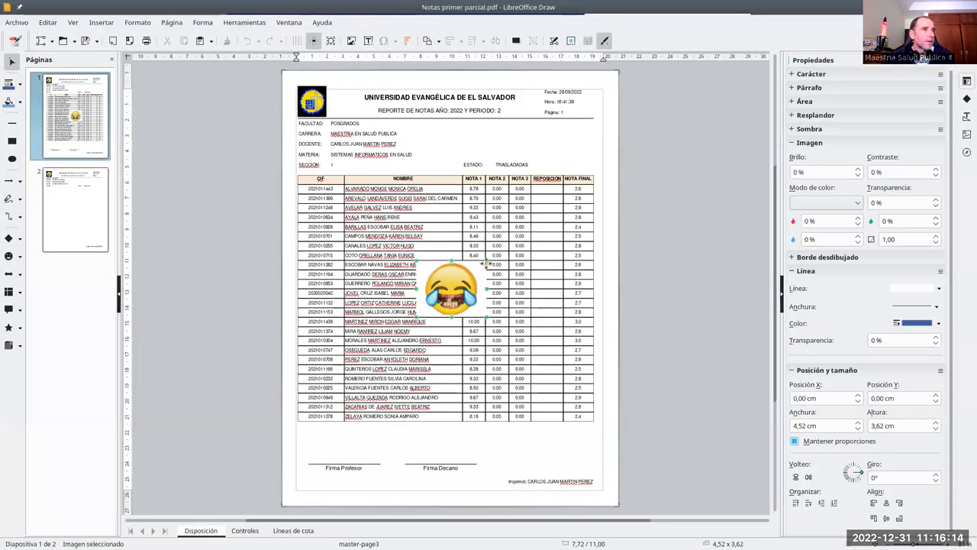
pyautogui.moveTo(487, 262); pyautogui.dragTo(342, 445)
pyautogui.click(280, 441)
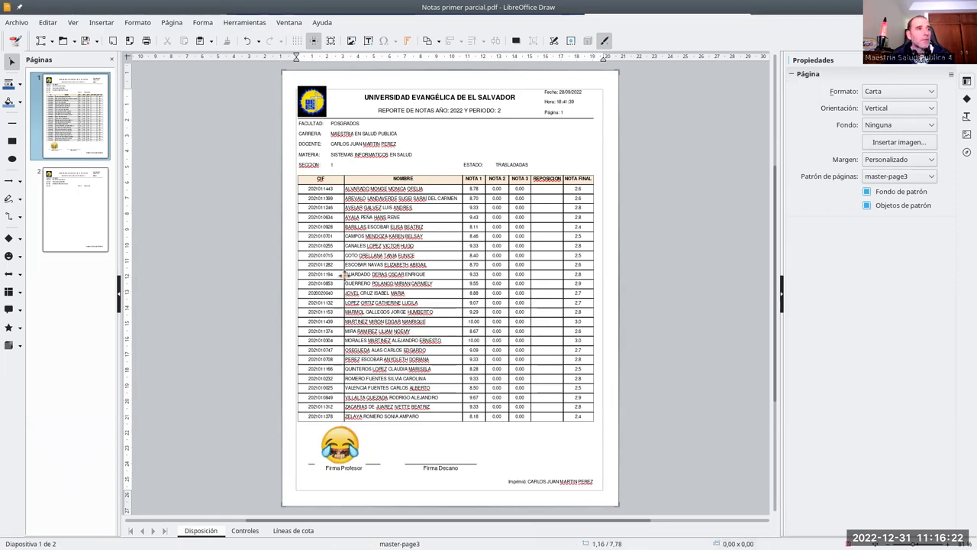
# Step: Export the report directly to PDF as 'Notas primer parcial - firmadas.pdf'
pyautogui.click(128, 43)
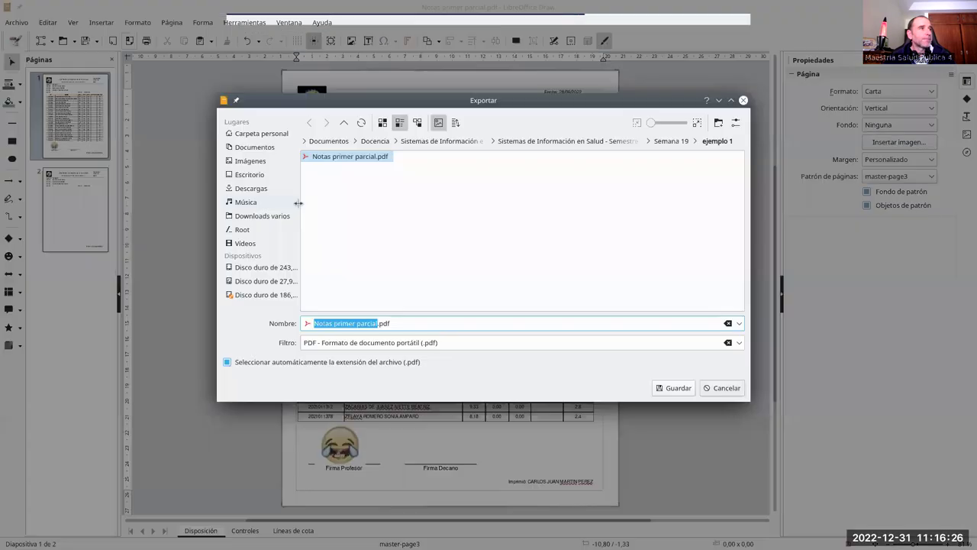
pyautogui.click(378, 323)
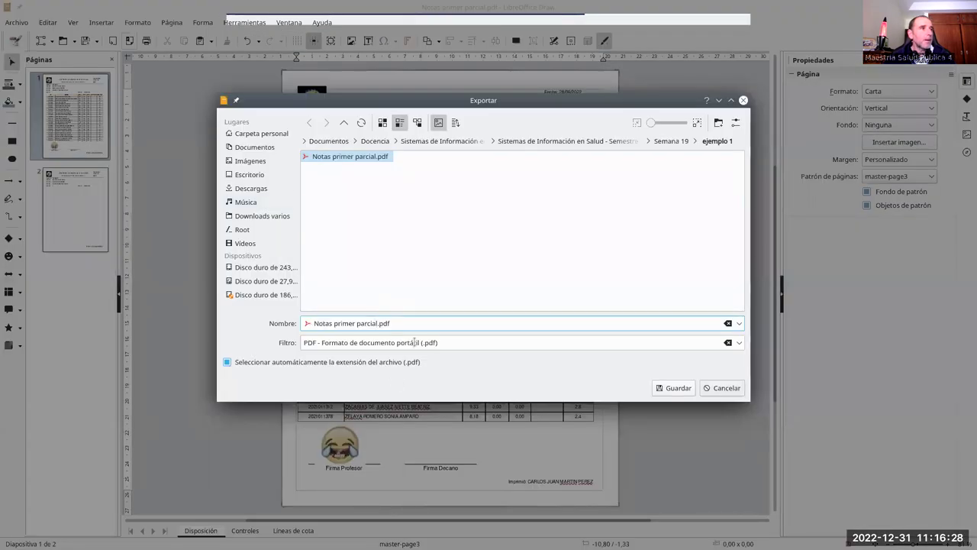
pyautogui.write('- firmadas')
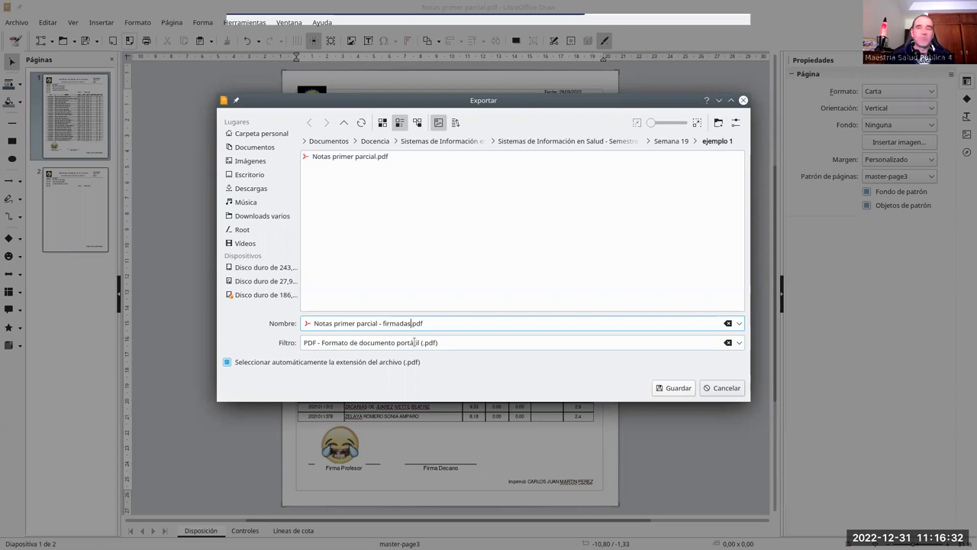
pyautogui.click(678, 387)
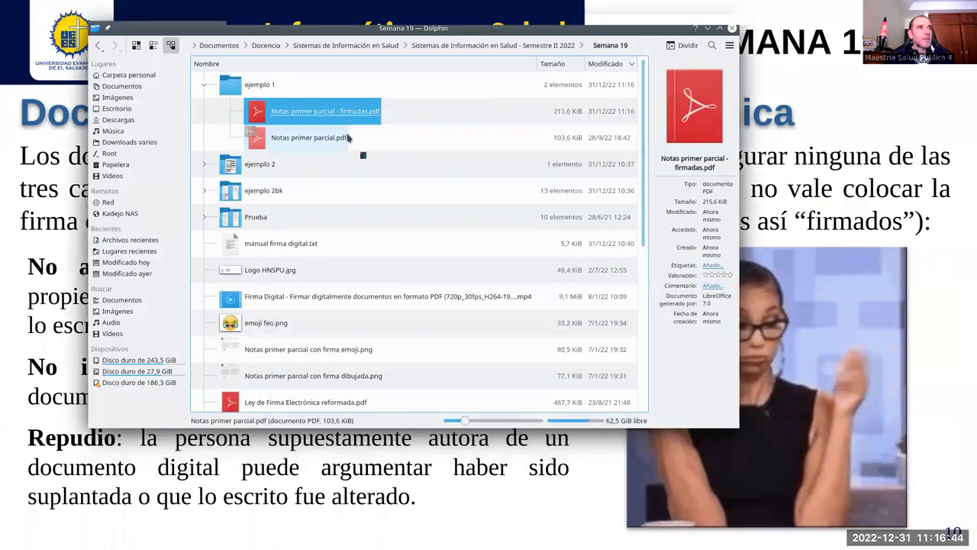
# Step: Open 'Notas primer parcial - firmadas.pdf' in Okular and scroll through it to check the emoji signature
pyautogui.press('Up')
pyautogui.press('Return')
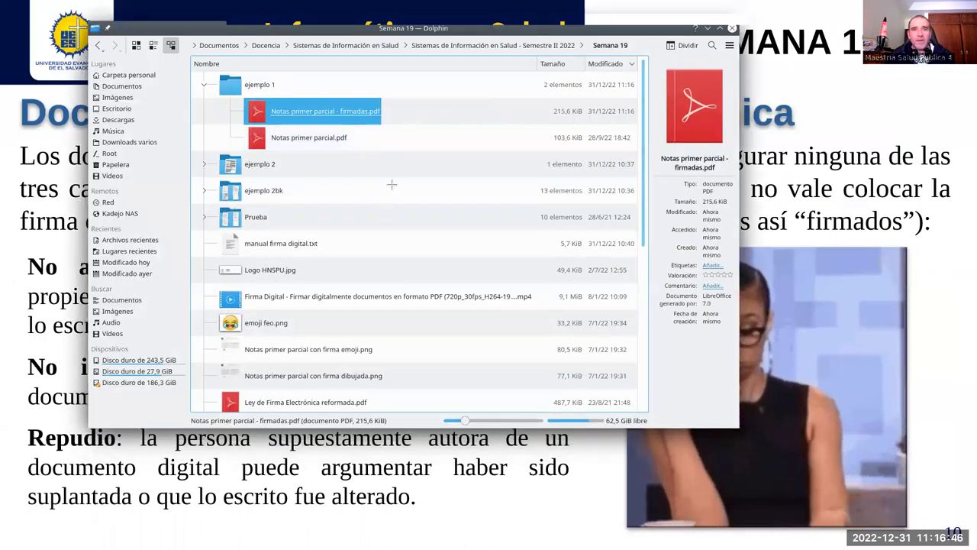
pyautogui.scroll(-10, 495, 296)
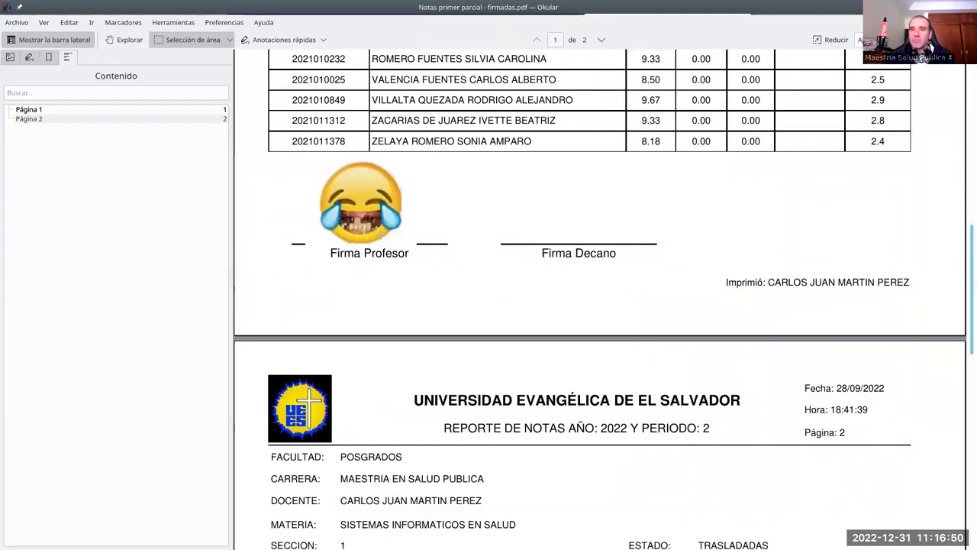
pyautogui.scroll(10, 380, 235)
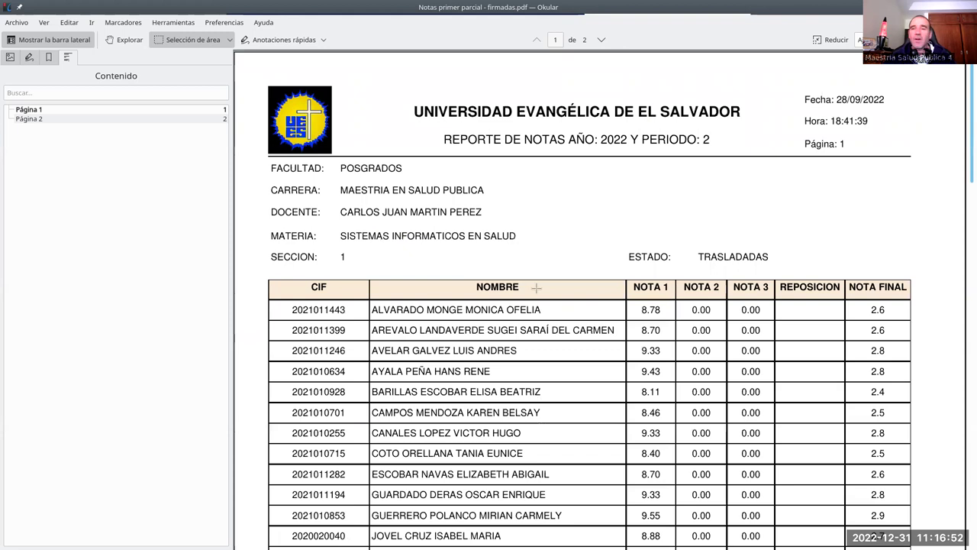
pyautogui.scroll(-5, 530, 292)
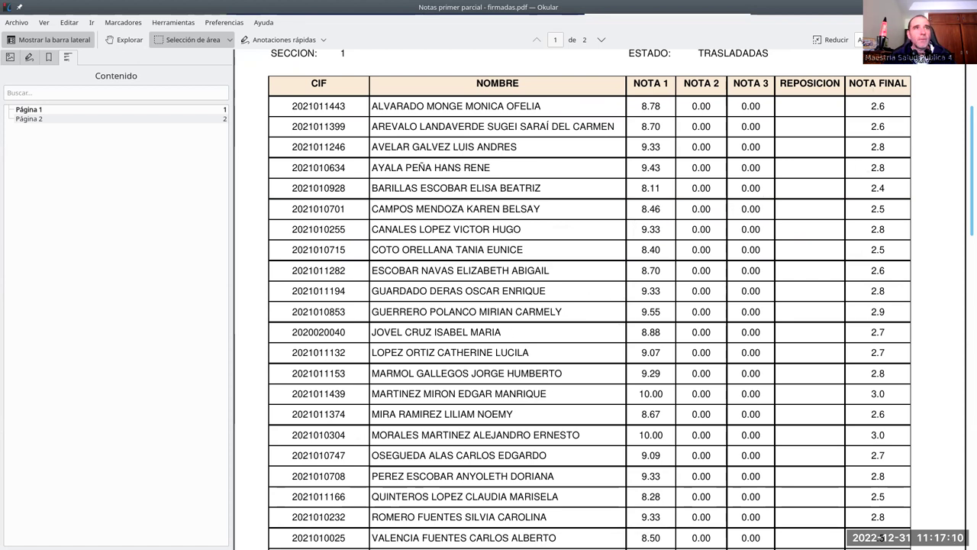
pyautogui.scroll(-6, 680, 230)
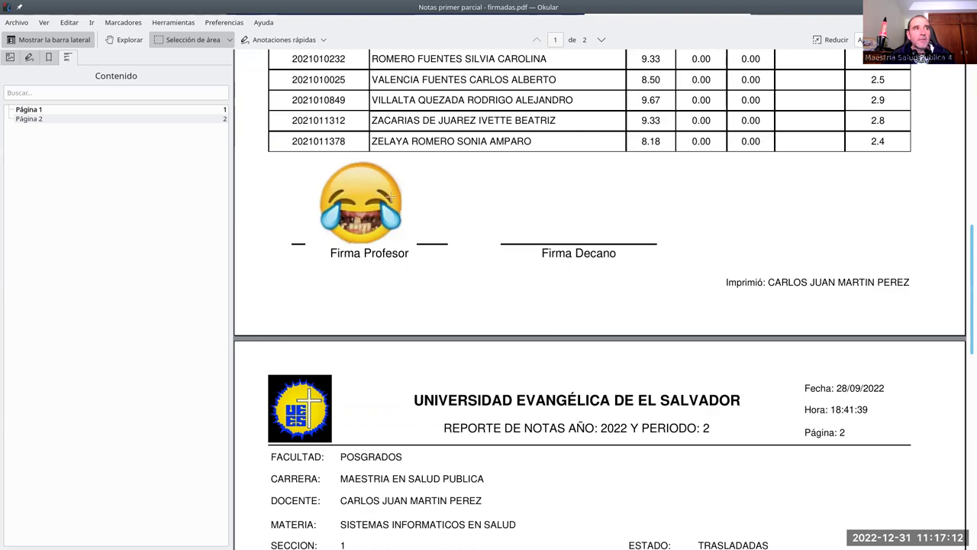
pyautogui.scroll(8, 682, 261)
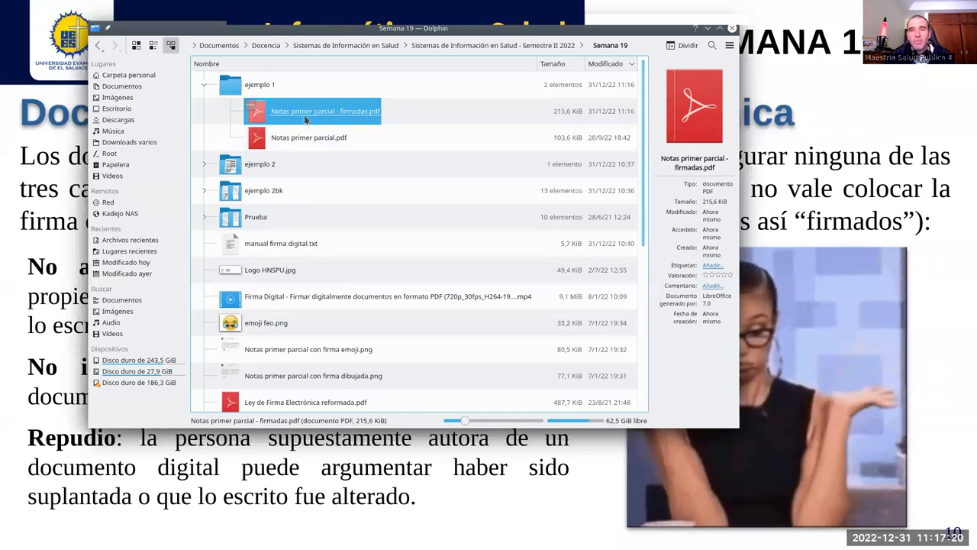
# Step: Open the signed PDF in LibreOffice Draw and change the seventh student's 9.33 grade to 9.93
pyautogui.rightClick(305, 113)
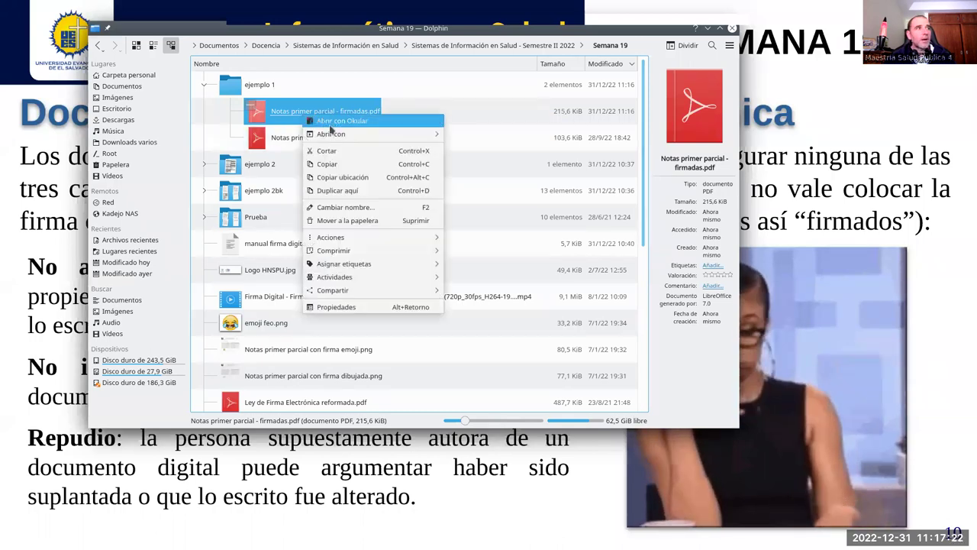
pyautogui.moveTo(356, 138)
pyautogui.click(481, 146)
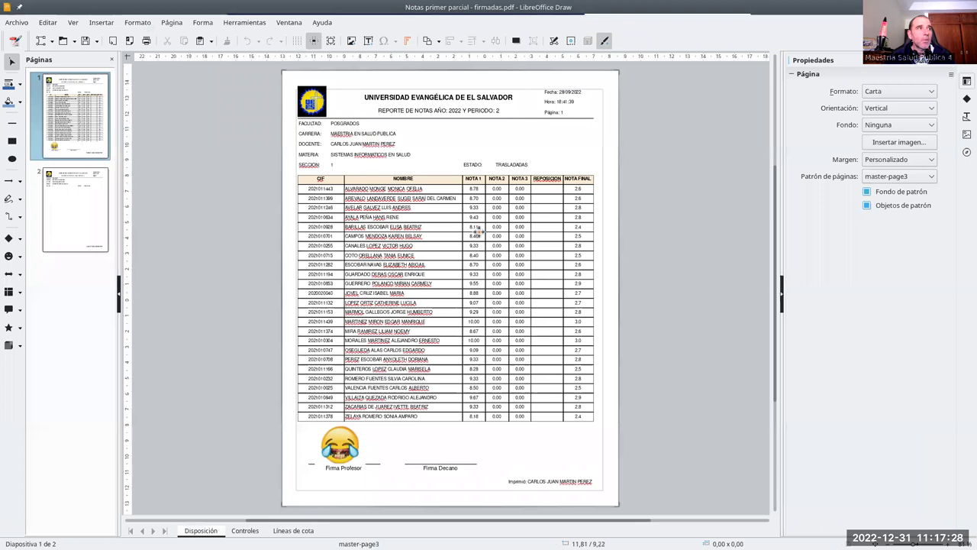
pyautogui.click(476, 246)
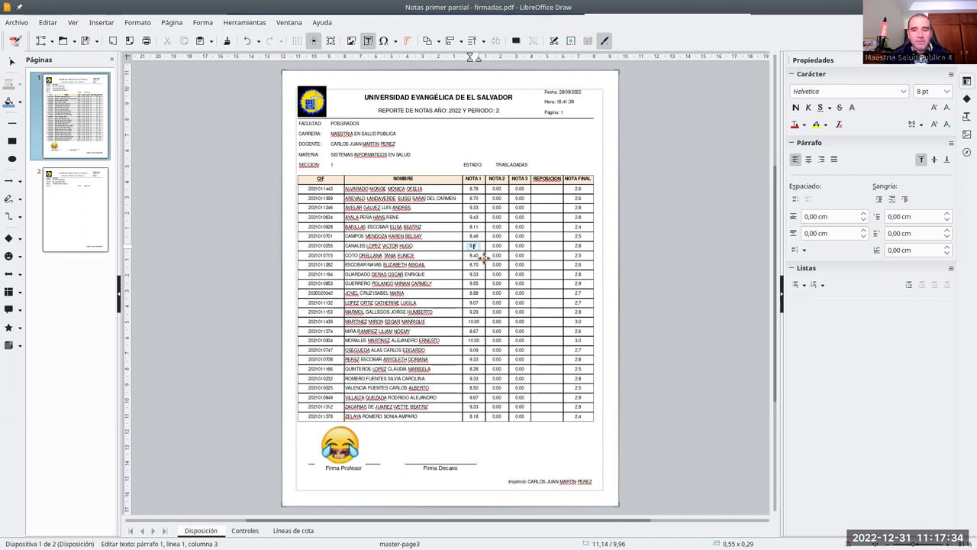
pyautogui.click(277, 315)
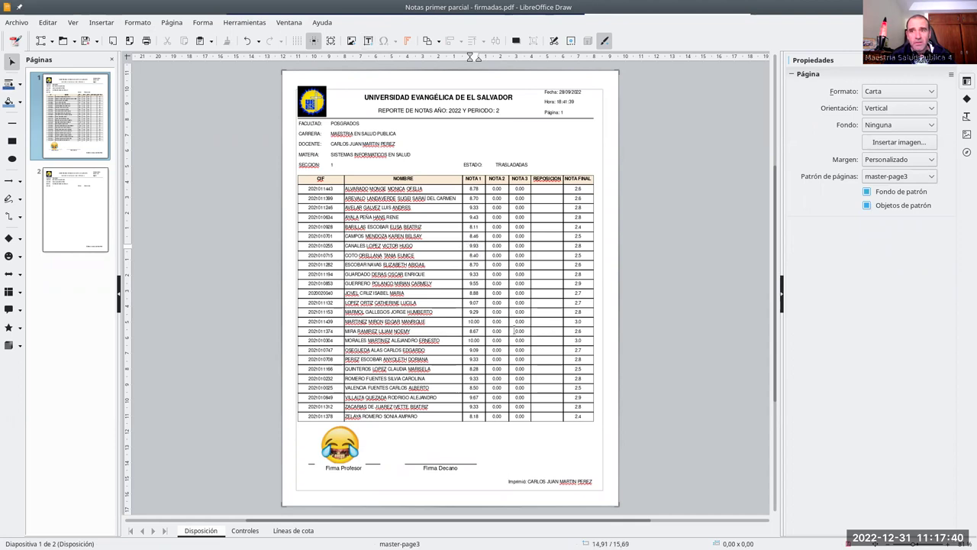
# Step: Export the altered report directly as a new PDF, extending the 'firmadas' file name
pyautogui.click(130, 43)
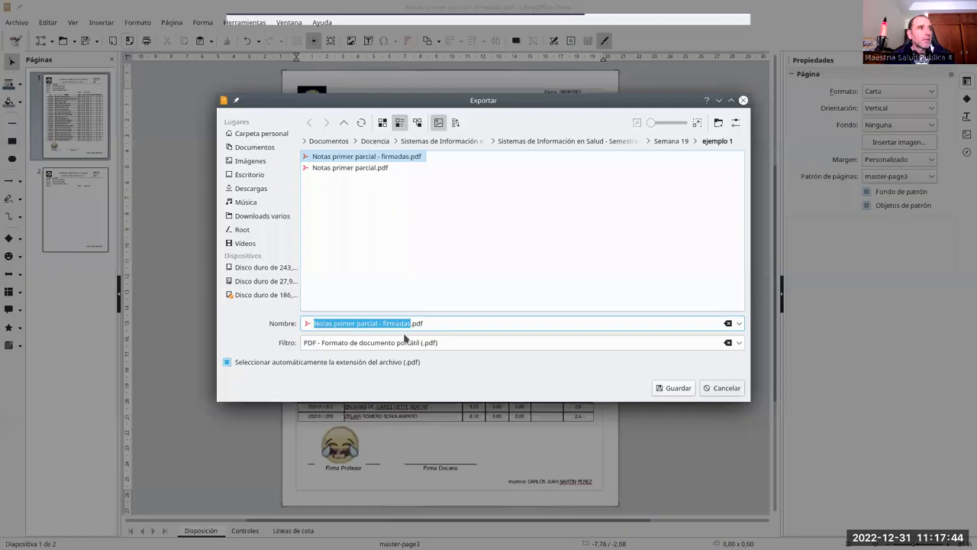
pyautogui.click(409, 323)
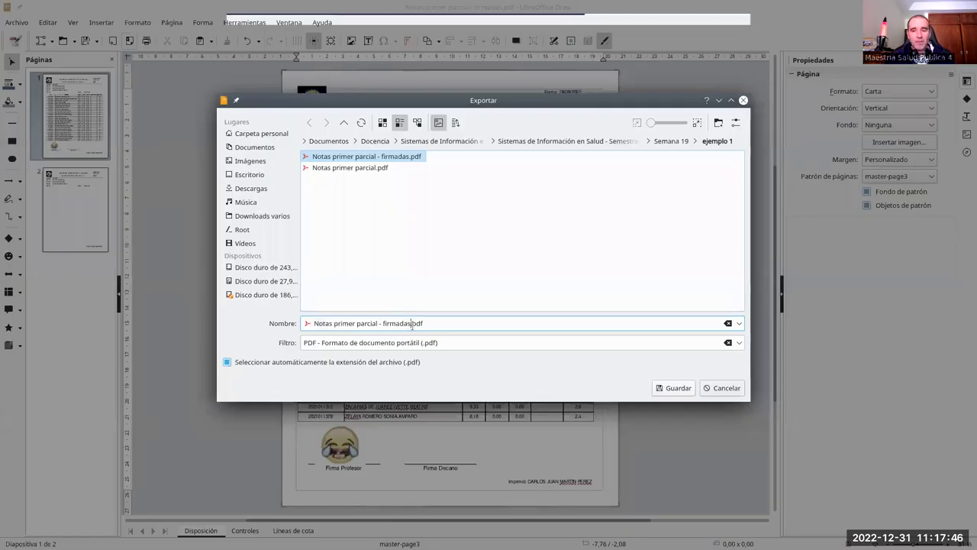
pyautogui.write('- alumnos')
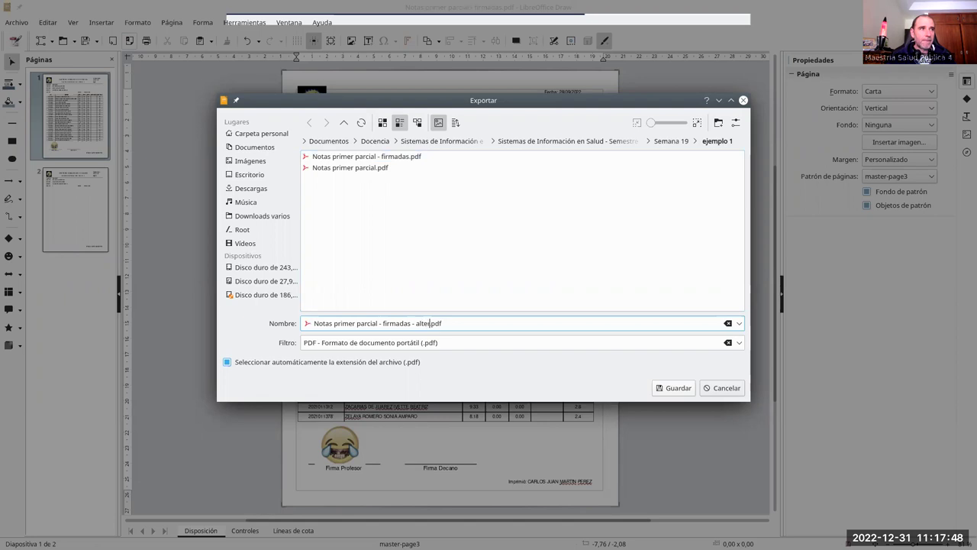
pyautogui.press('Return')
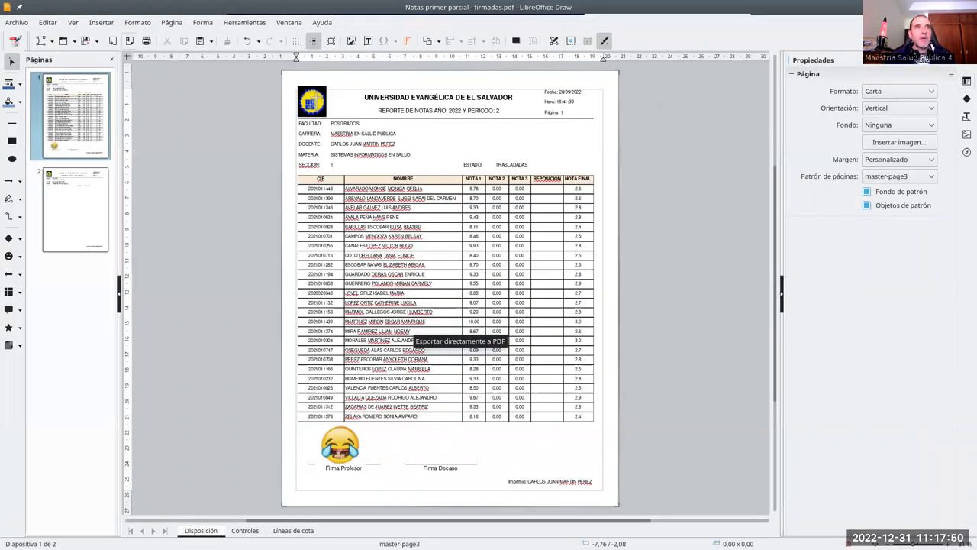
# Step: Close Draw without saving, check the altered 9.93 PDF in Okular, then advance to 'Documentos con firma electrónica'
pyautogui.click(968, 6)
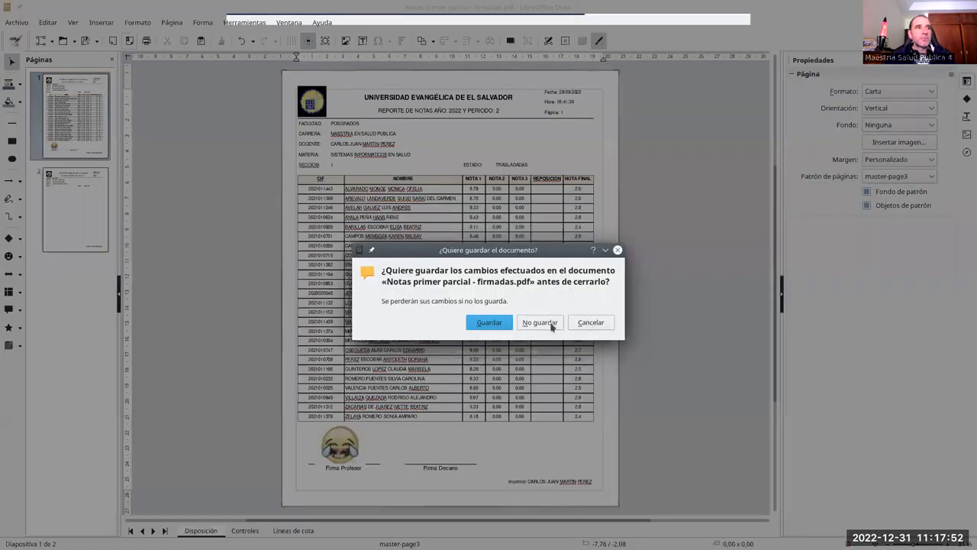
pyautogui.click(539, 322)
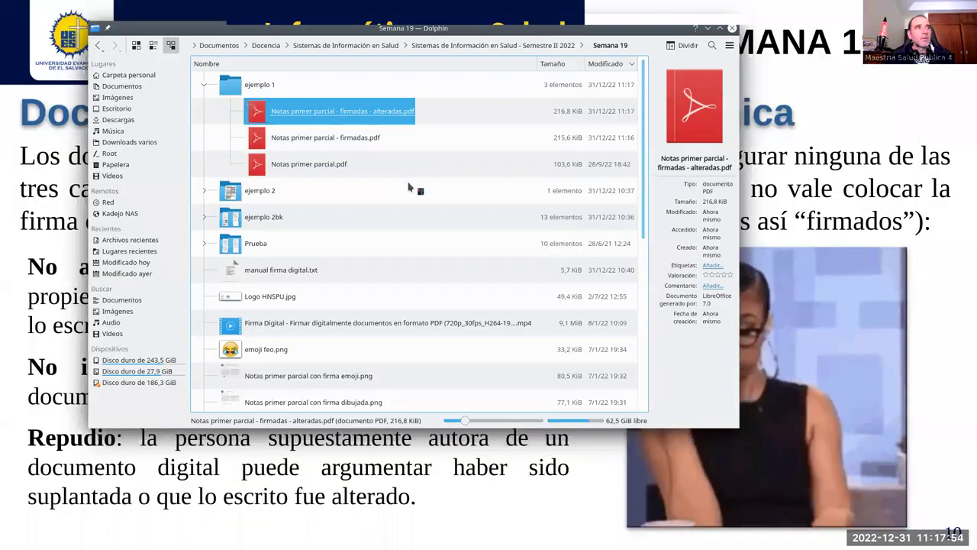
pyautogui.press('Return')
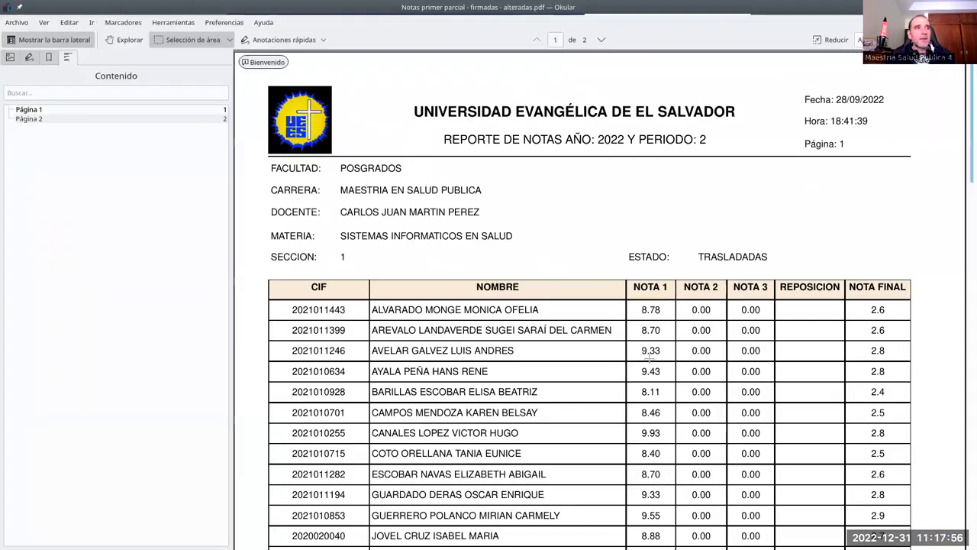
pyautogui.scroll(-2, 649, 357)
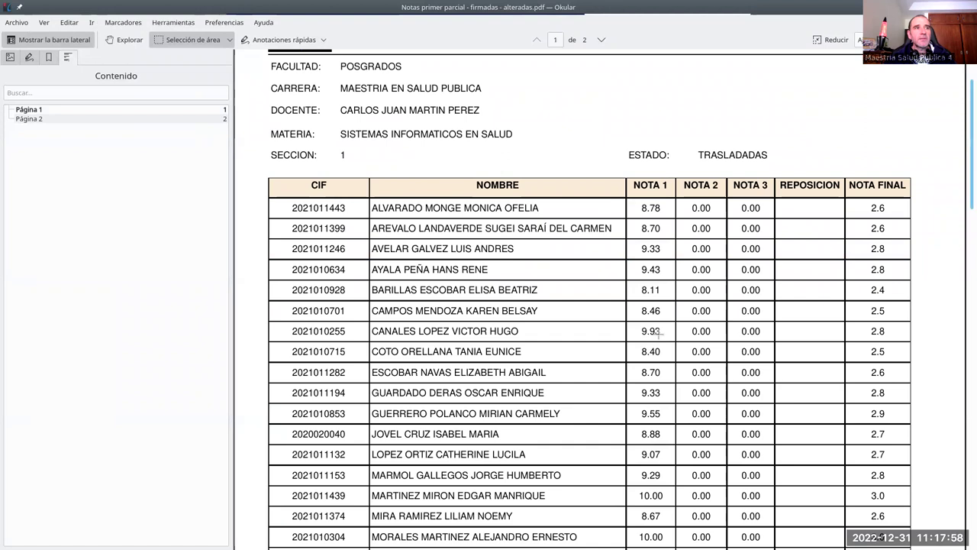
pyautogui.scroll(-9, 655, 331)
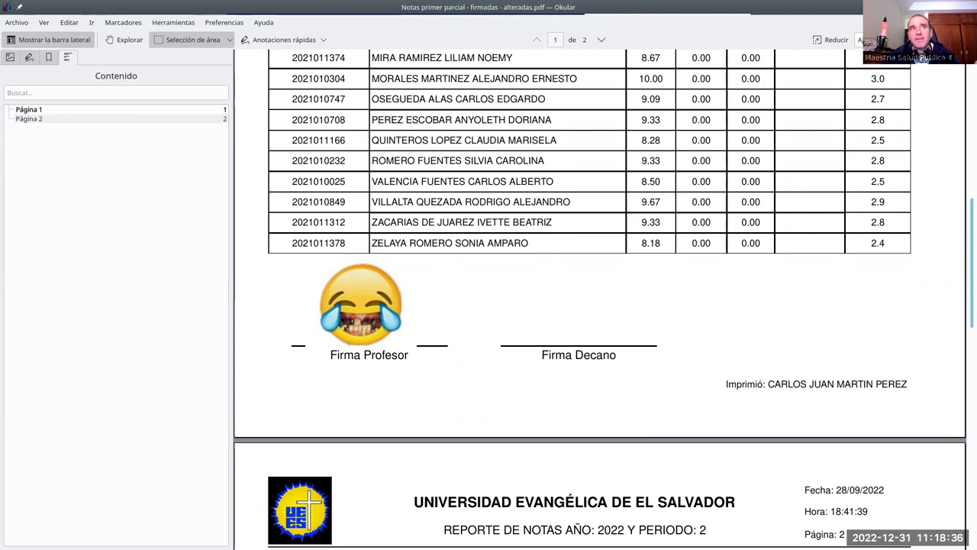
pyautogui.hotkey('ctrl', 'q')
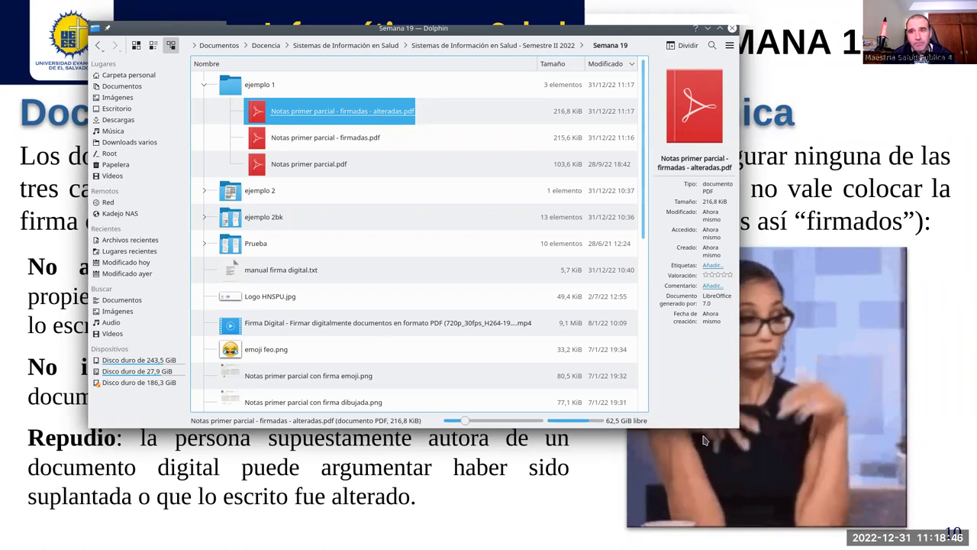
pyautogui.click(580, 481)
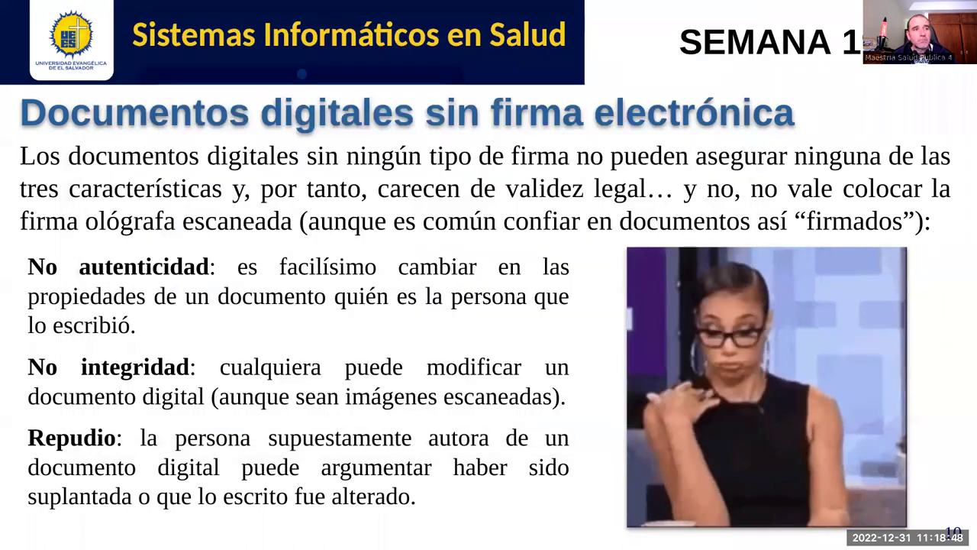
pyautogui.press('Right')
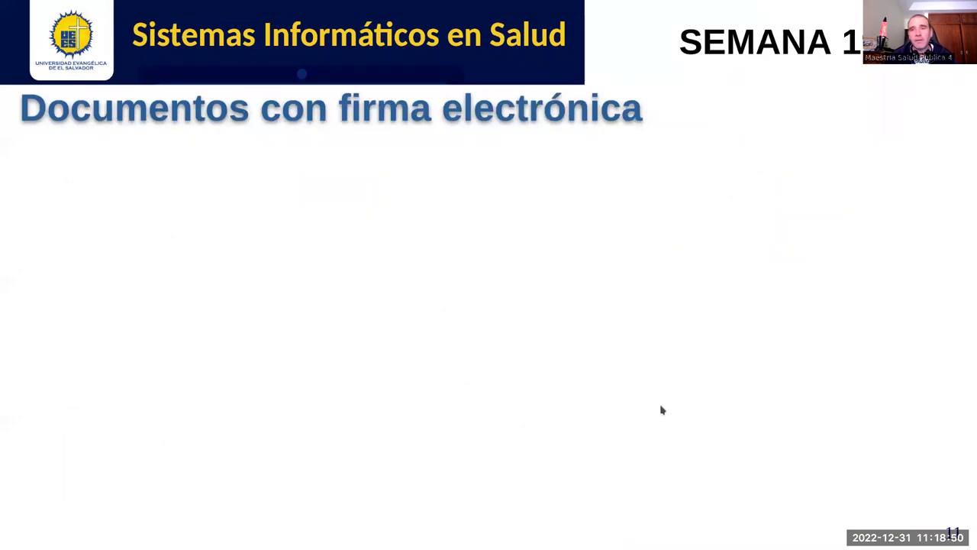
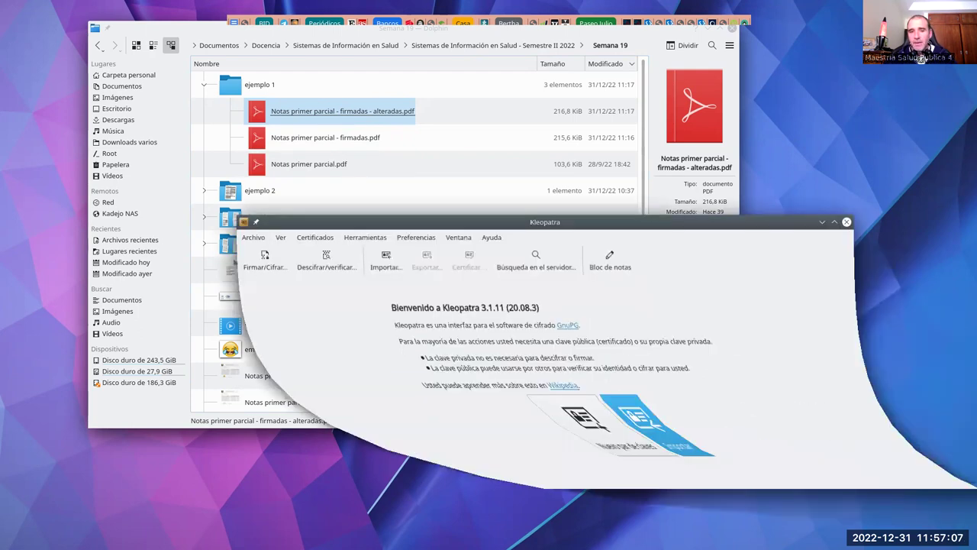
# Step: Create an OpenPGP key pair with the default name, the user's e-mail and a passphrase
pyautogui.moveTo(645, 226); pyautogui.dragTo(456, 133)
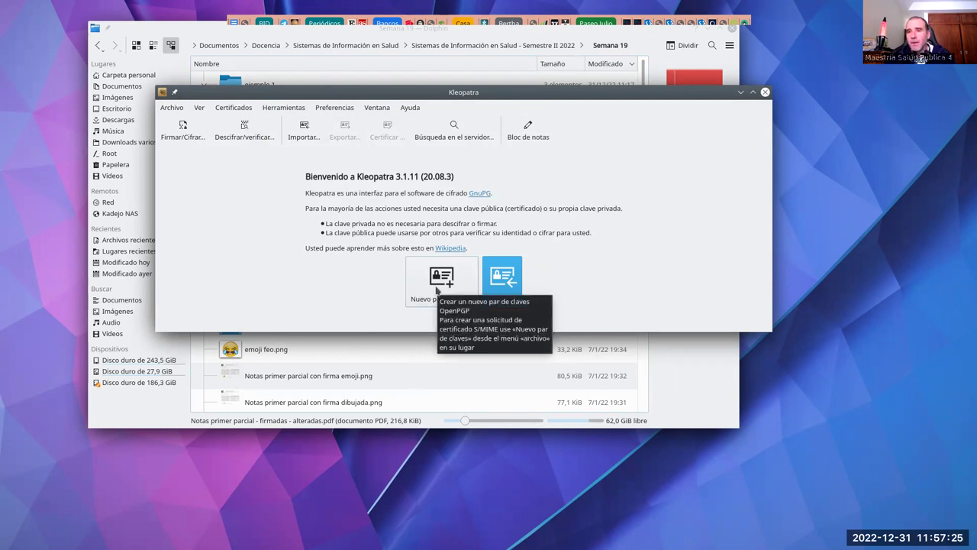
pyautogui.click(436, 288)
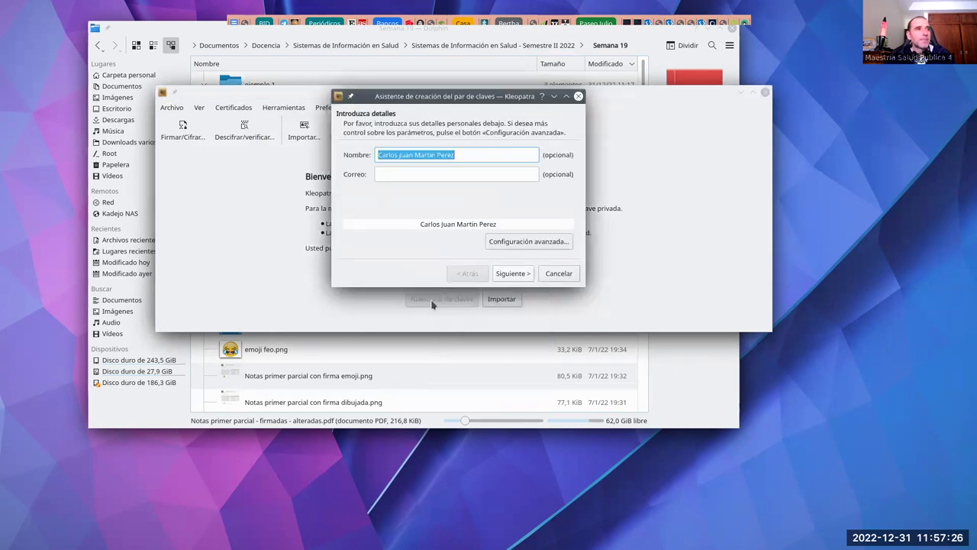
pyautogui.click(440, 174)
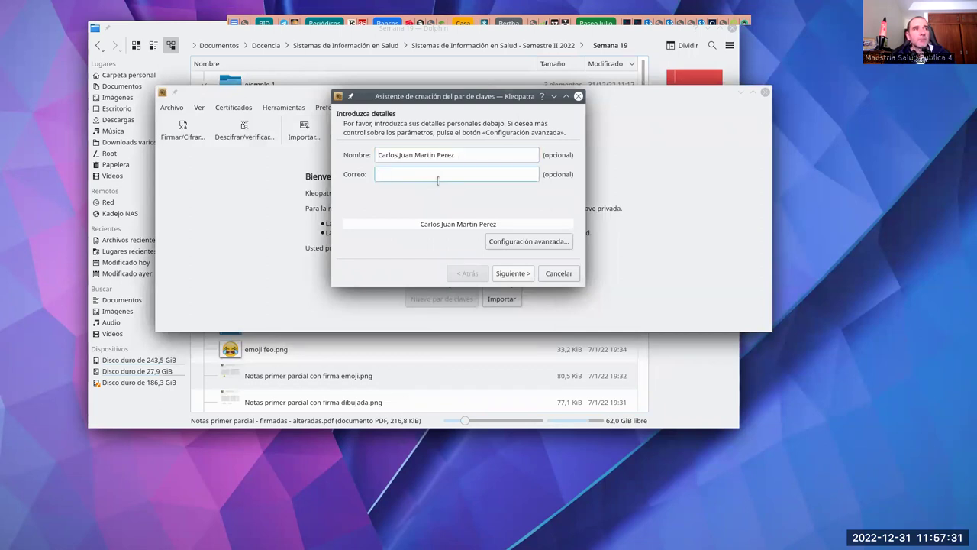
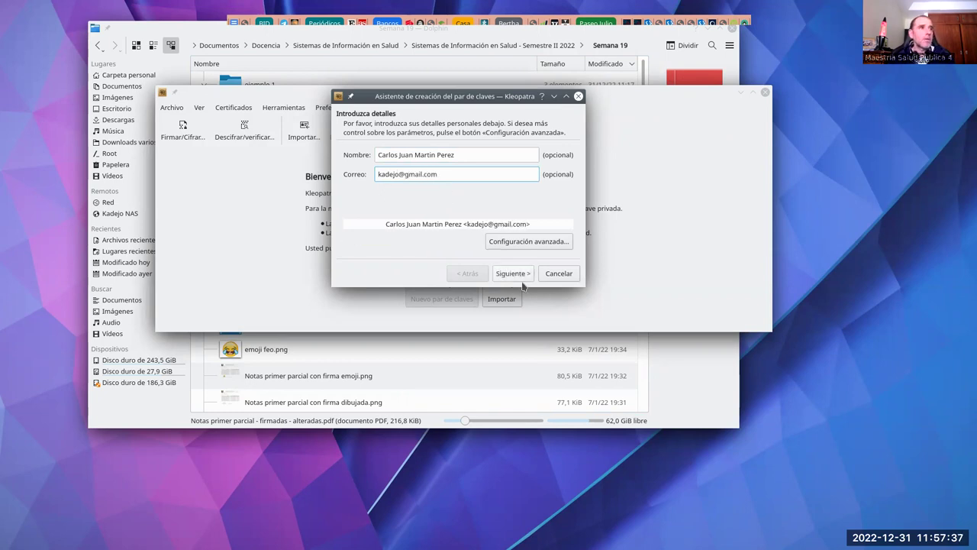
pyautogui.click(513, 273)
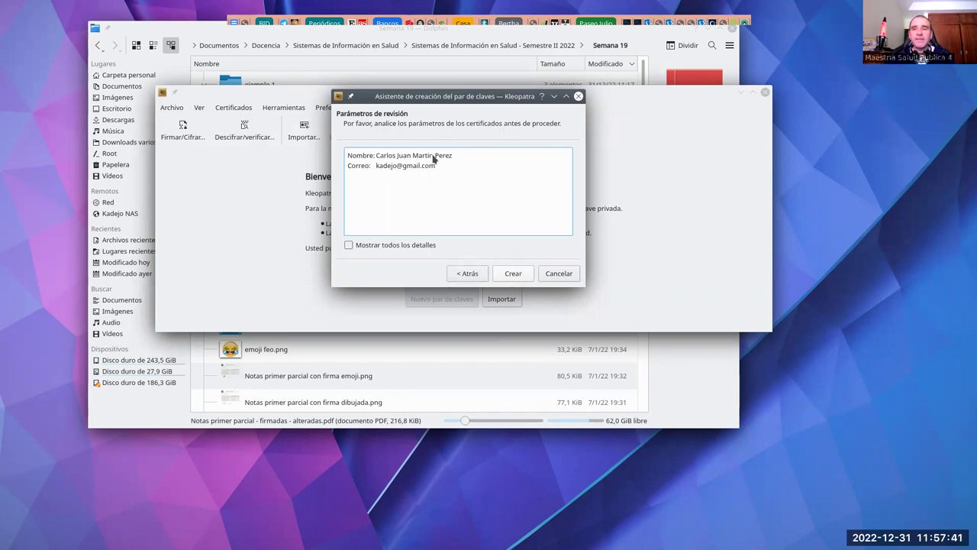
pyautogui.click(511, 275)
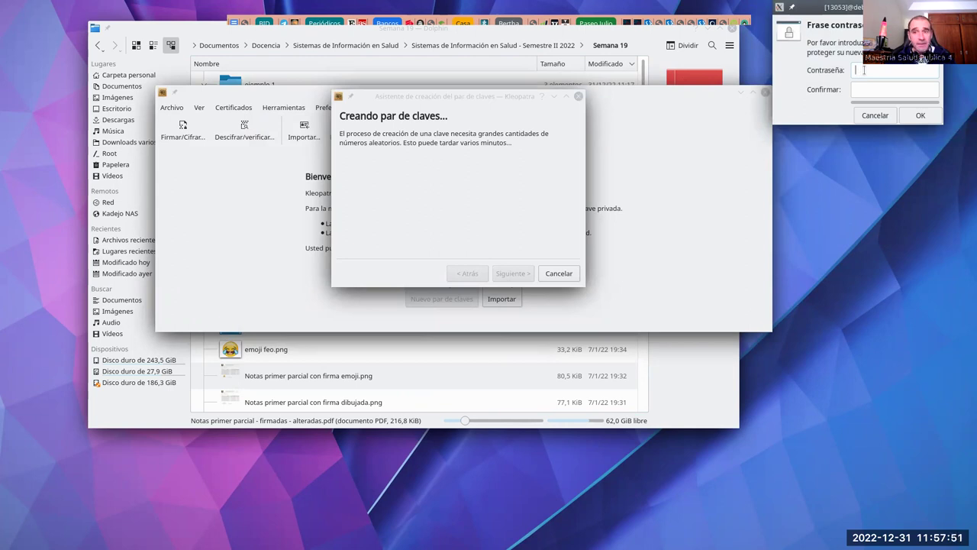
pyautogui.write('•••')
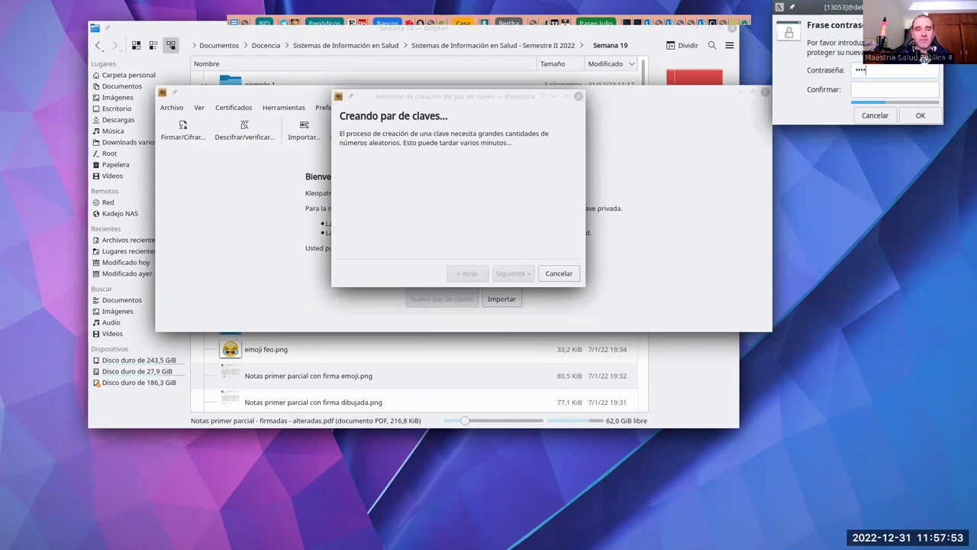
pyautogui.write('••')
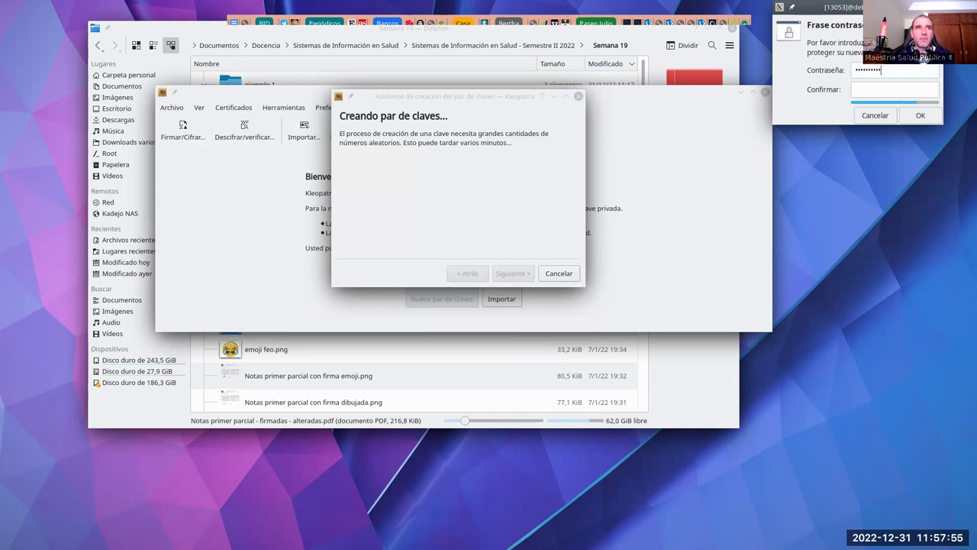
pyautogui.write('••••')
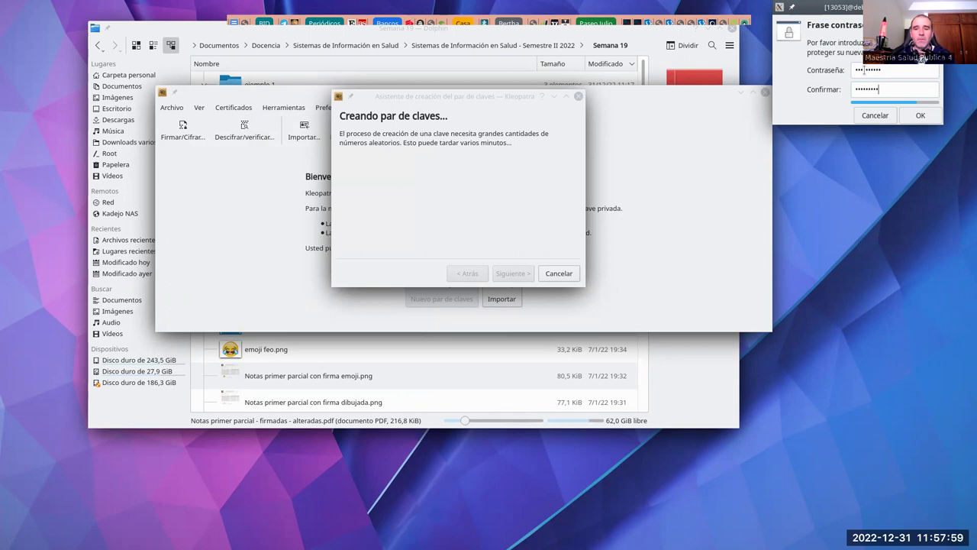
pyautogui.click(906, 116)
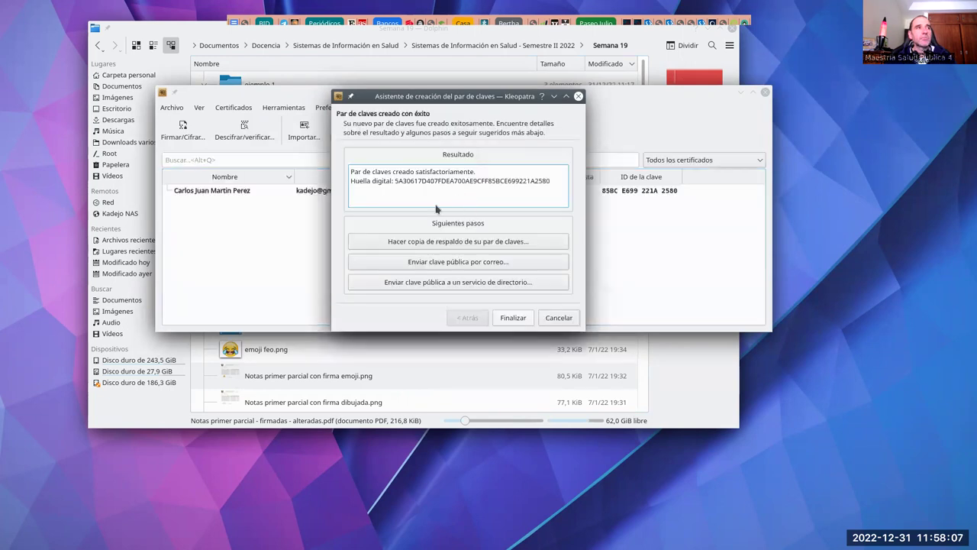
# Step: Close the key wizard so the new certificate, valid 31/12/22 to 31/12/24, is listed
pyautogui.moveTo(458, 98); pyautogui.dragTo(705, 197)
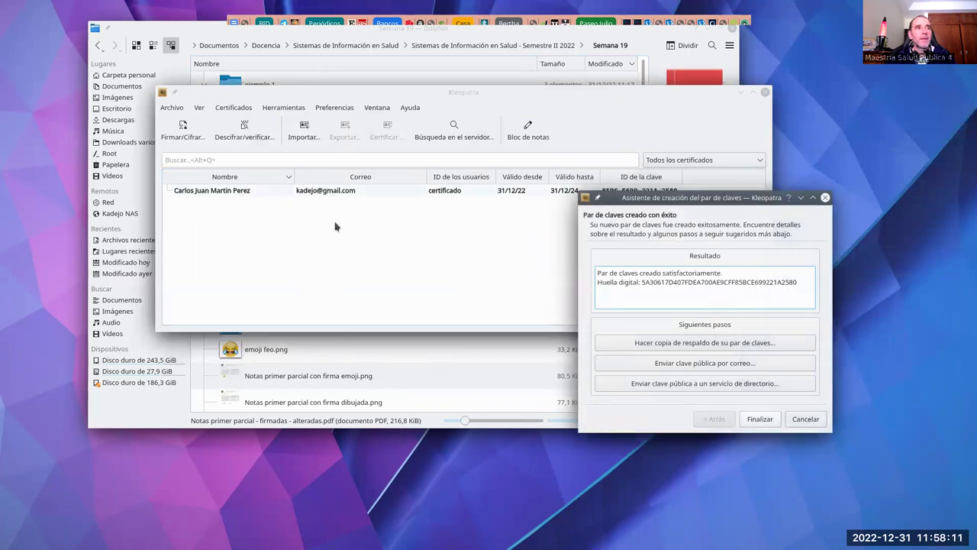
pyautogui.moveTo(683, 208); pyautogui.dragTo(500, 139)
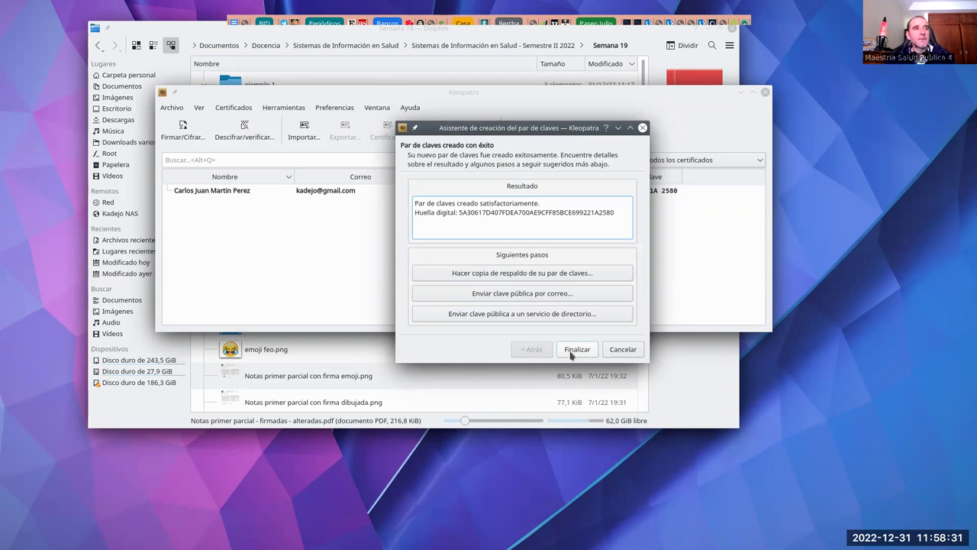
pyautogui.click(574, 350)
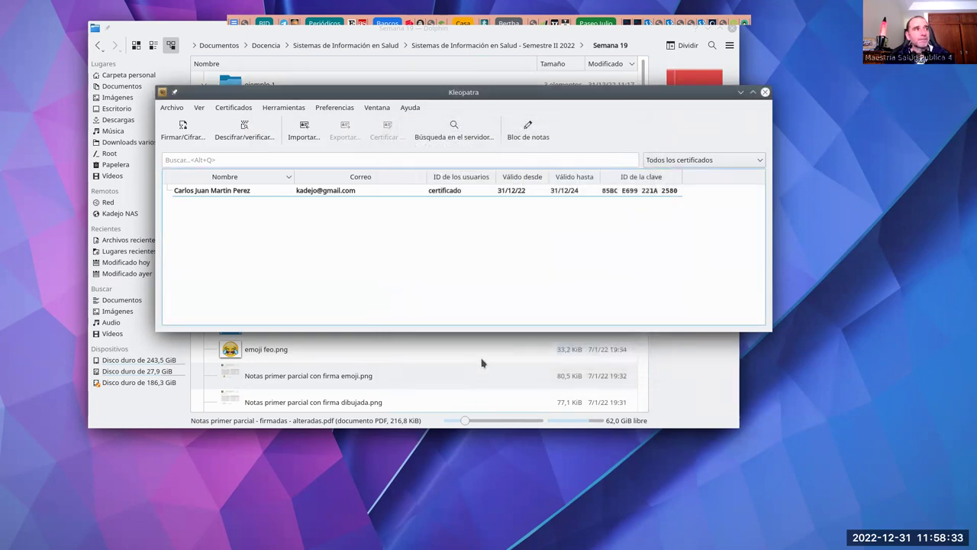
# Step: Preview Notas primer parcial.pdf in the PDF viewer, then close it again
pyautogui.moveTo(389, 104)
pyautogui.mouseDown()
pyautogui.moveTo(406, 135)
pyautogui.moveTo(417, 204)
pyautogui.mouseUp()
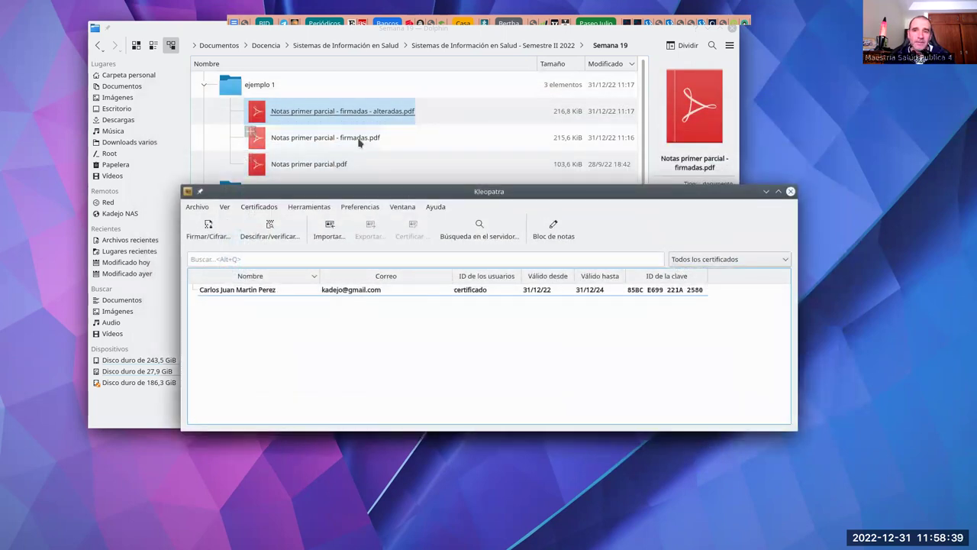
pyautogui.moveTo(377, 191); pyautogui.dragTo(374, 172)
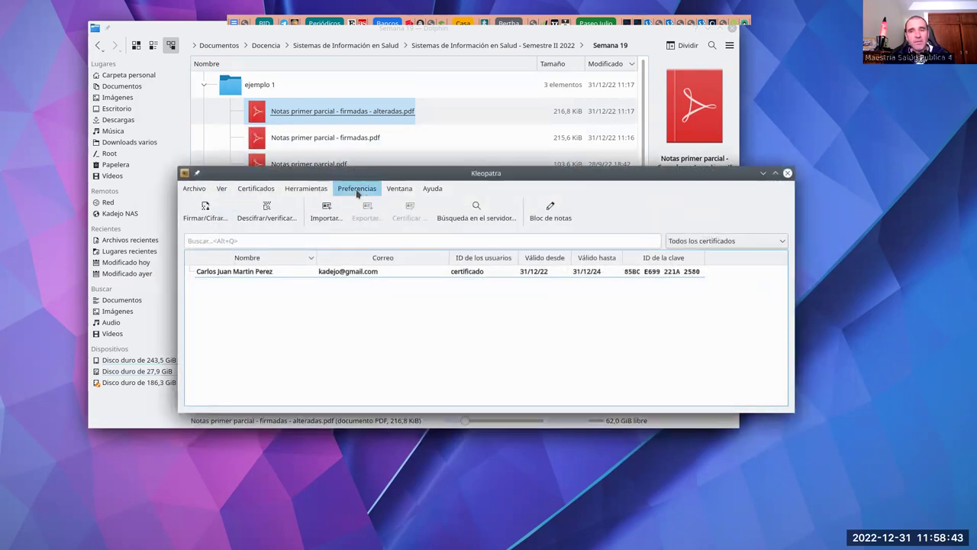
pyautogui.click(310, 164)
pyautogui.doubleClick(311, 164)
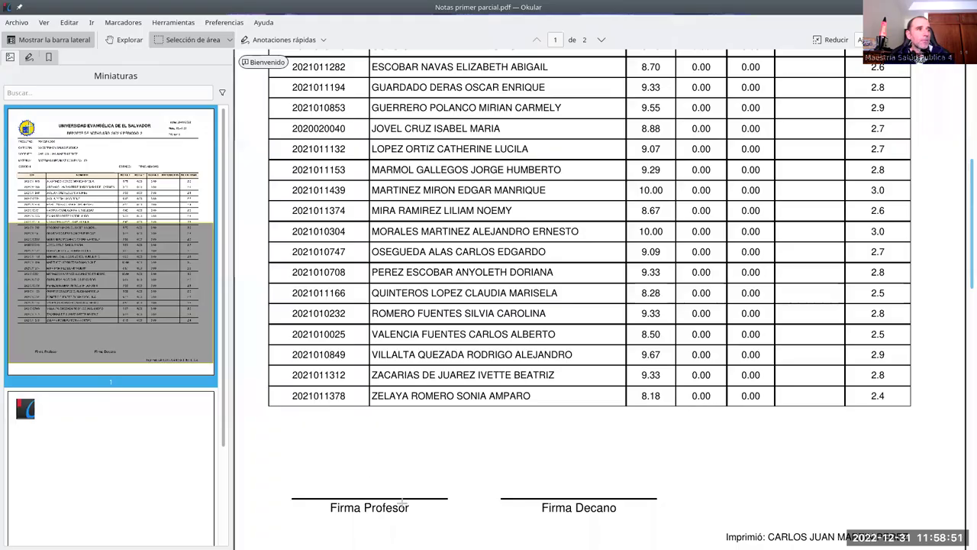
pyautogui.hotkey('ctrl', 'q')
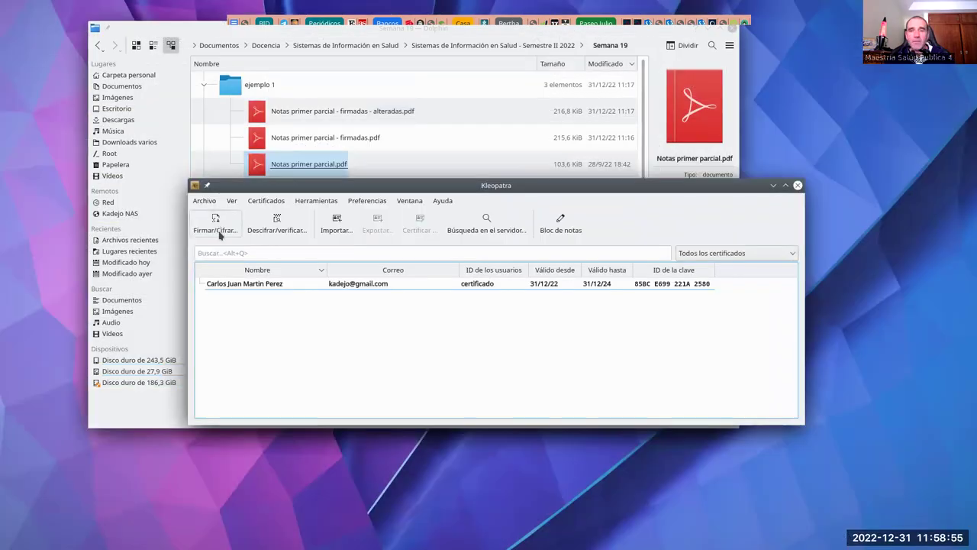
# Step: Choose Notas primer parcial.pdf for signing with encryption for yourself and others turned off
pyautogui.click(217, 229)
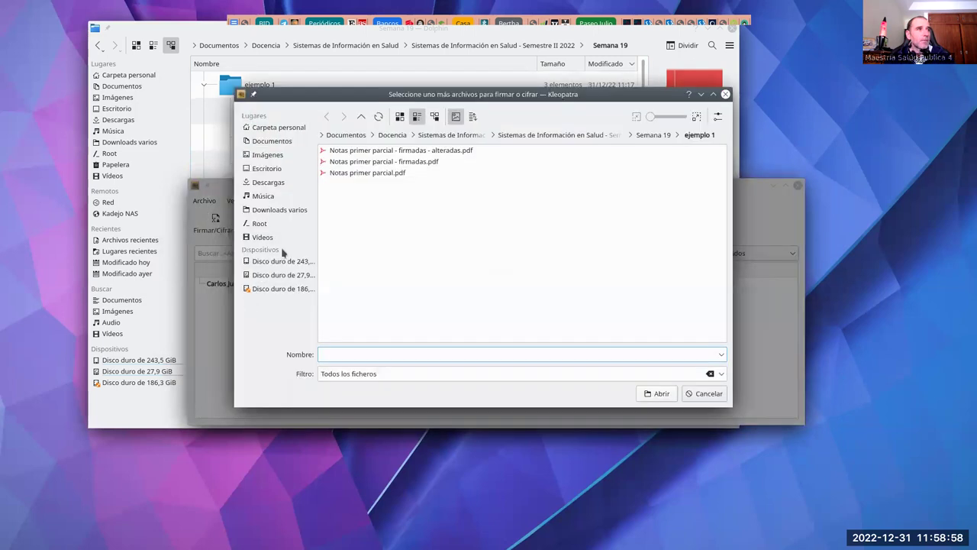
pyautogui.doubleClick(397, 172)
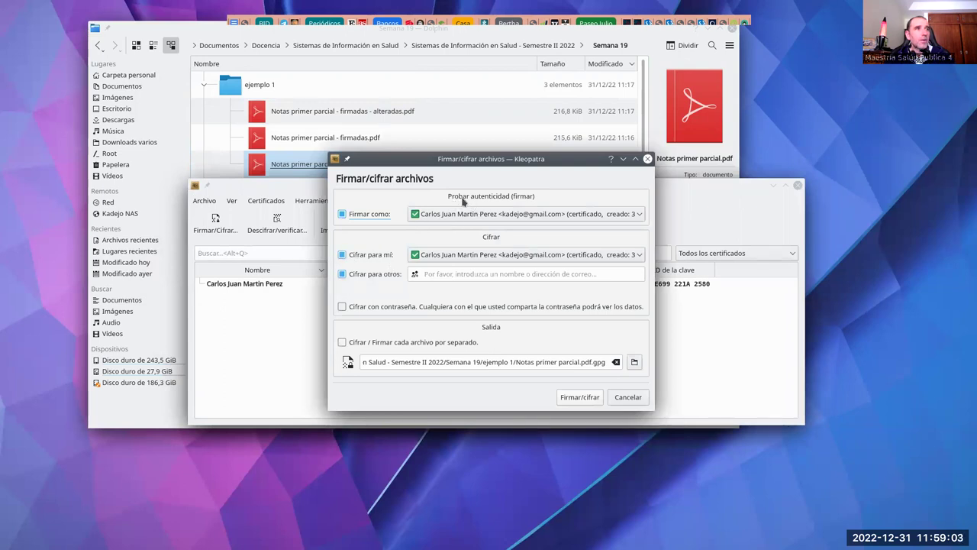
pyautogui.click(342, 254)
pyautogui.click(342, 273)
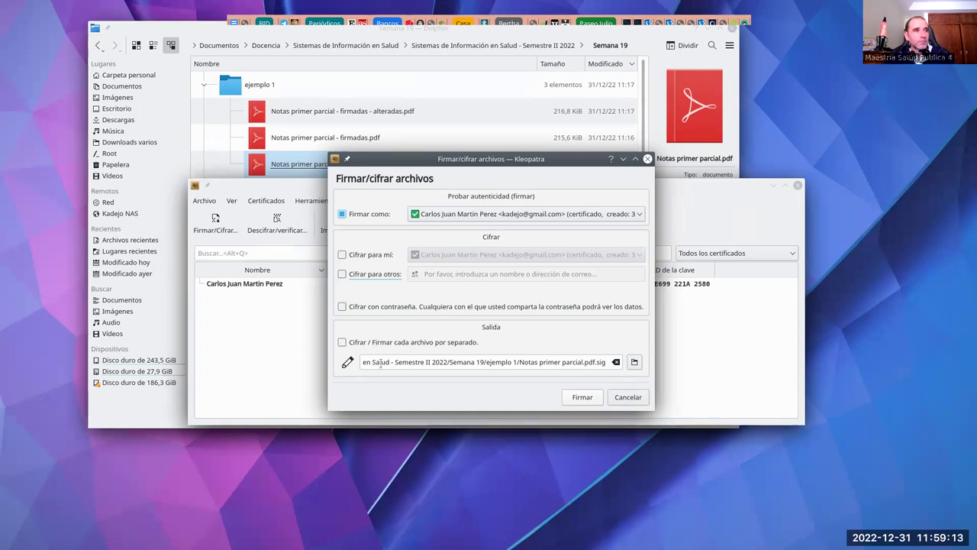
# Step: Sign it with the key passphrase, producing the 438 B detached Notas primer parcial.pdf.sig
pyautogui.doubleClick(600, 362)
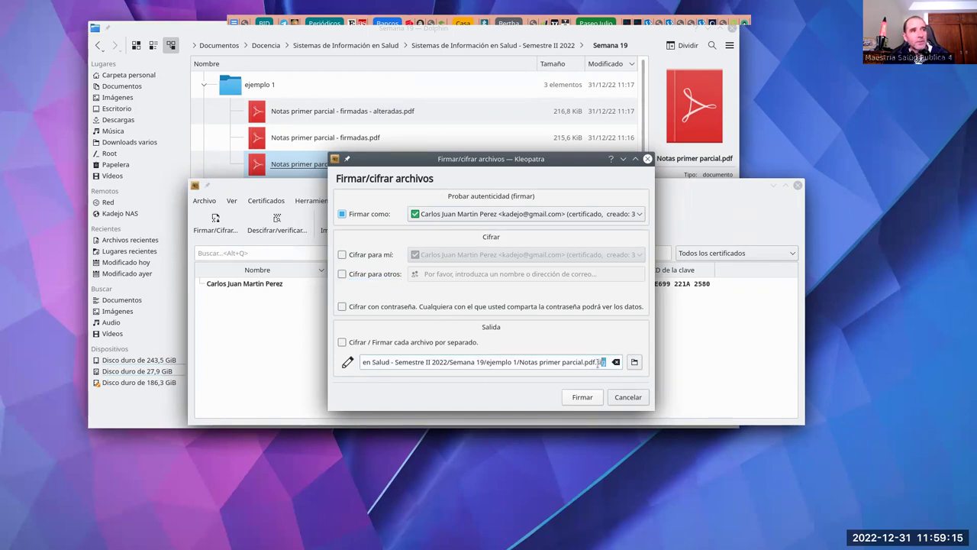
pyautogui.moveTo(597, 362); pyautogui.dragTo(596, 361)
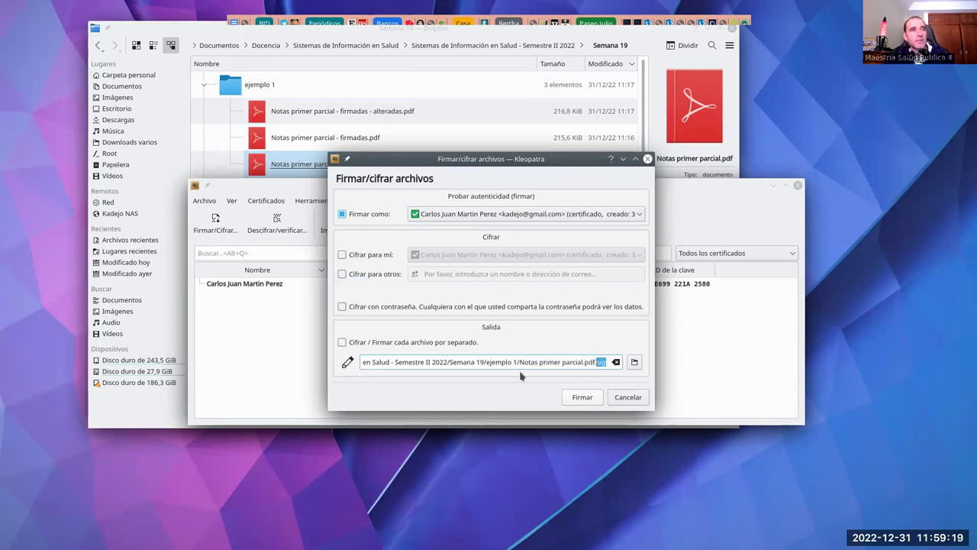
pyautogui.click(581, 397)
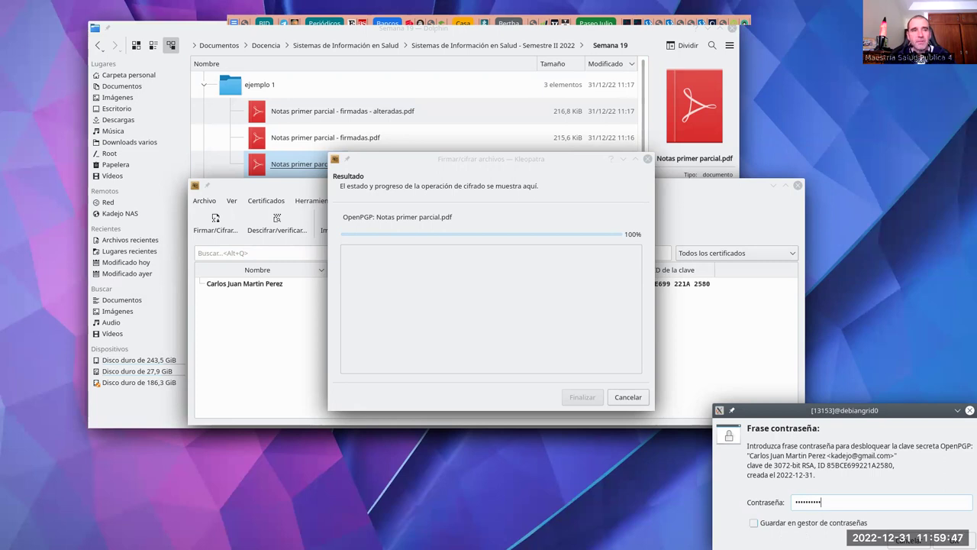
pyautogui.press('Return')
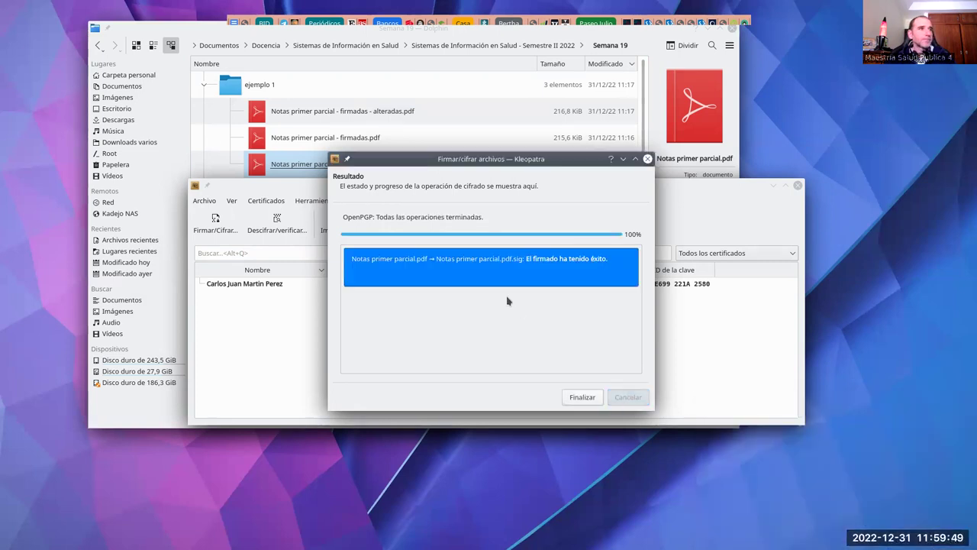
pyautogui.click(582, 397)
pyautogui.moveTo(368, 182); pyautogui.dragTo(335, 268)
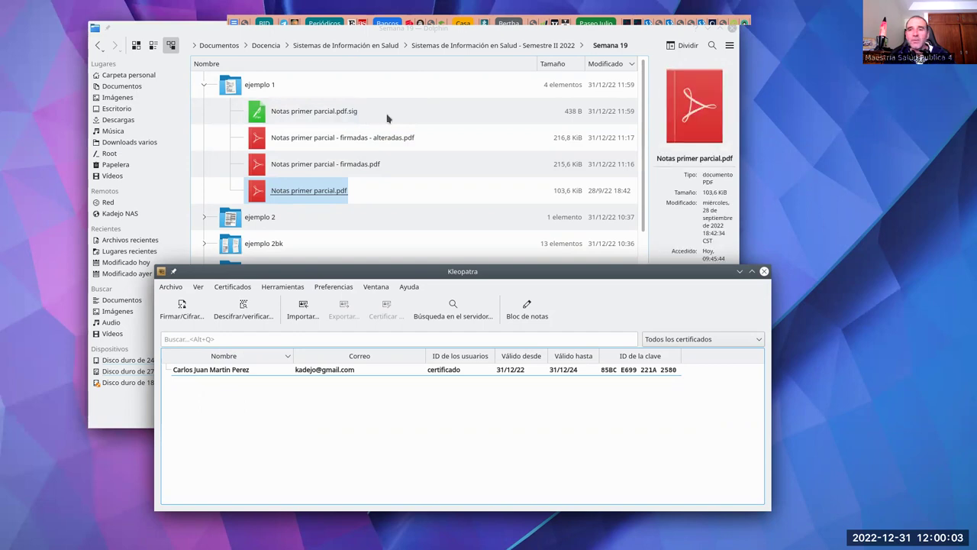
# Step: Verify Notas primer parcial.pdf and dismiss the green 'Firma válida' result
pyautogui.moveTo(366, 272); pyautogui.dragTo(375, 191)
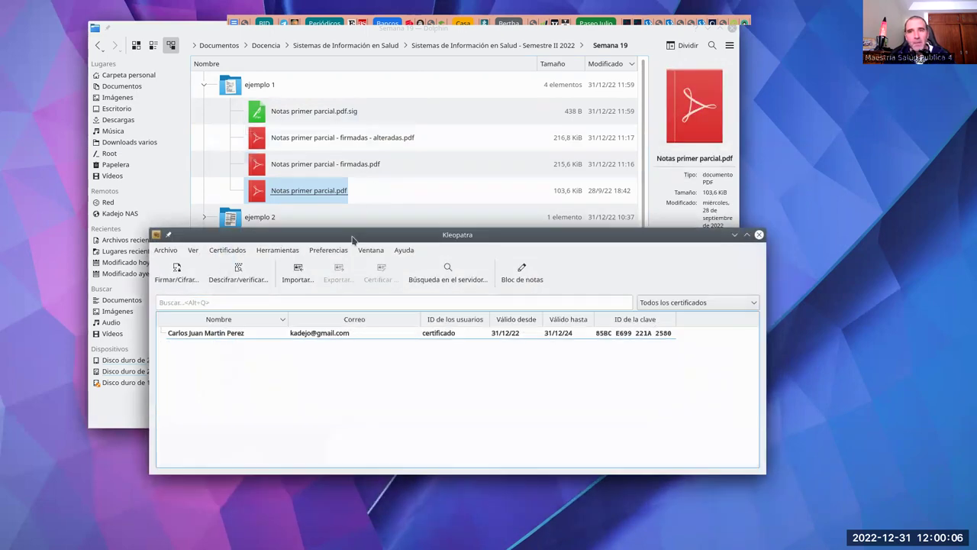
pyautogui.click(236, 277)
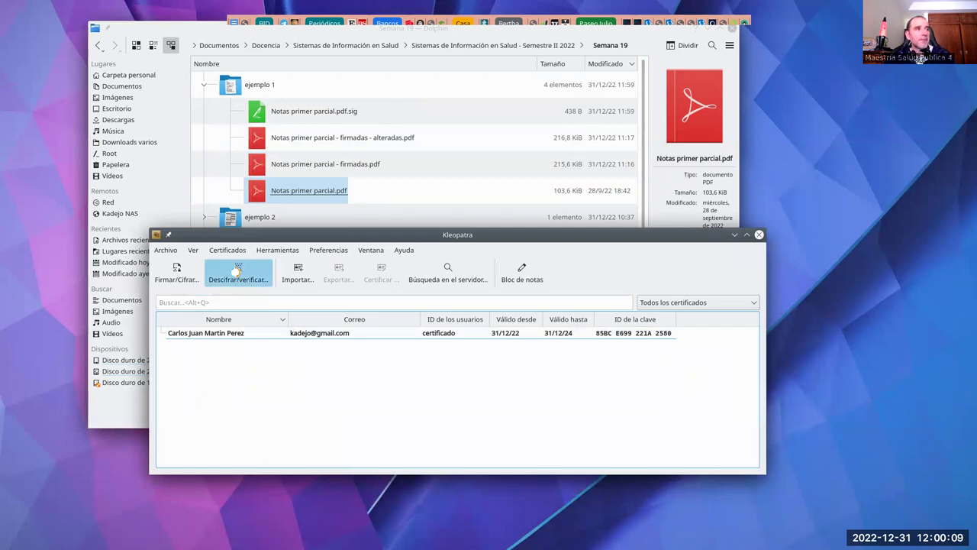
pyautogui.click(374, 184)
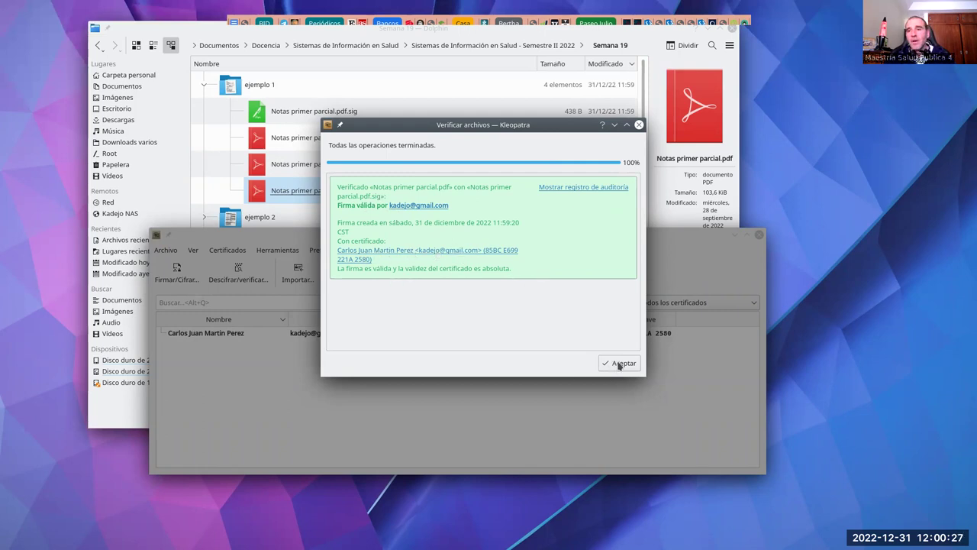
pyautogui.click(620, 364)
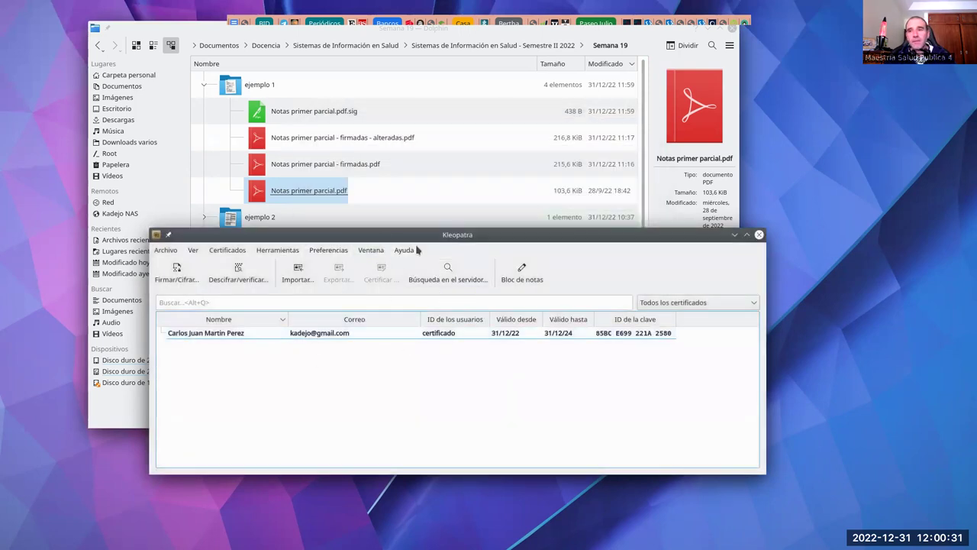
# Step: Open Notas primer parcial.pdf with KWrite via Abrir con > Otra aplicación, filtering for 'kwr'
pyautogui.moveTo(380, 239); pyautogui.dragTo(375, 245)
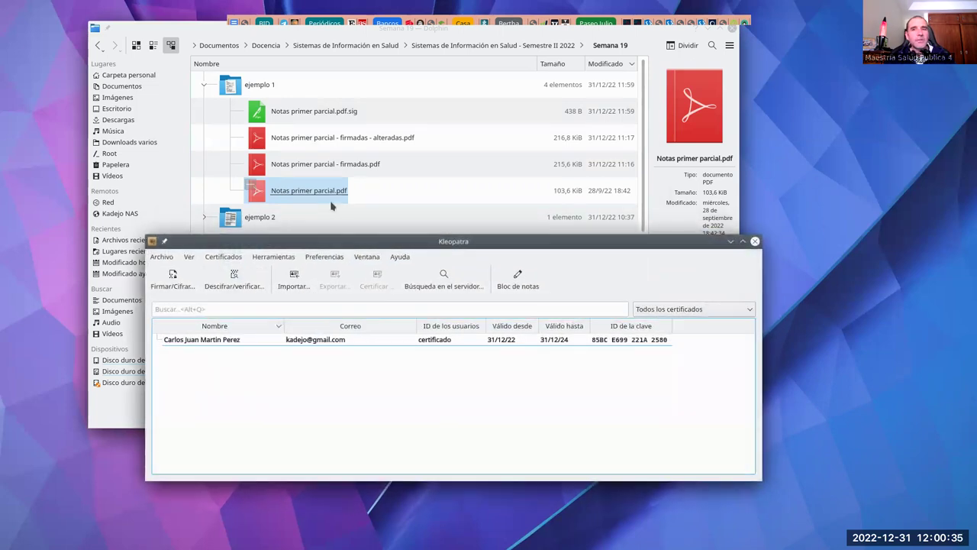
pyautogui.rightClick(319, 197)
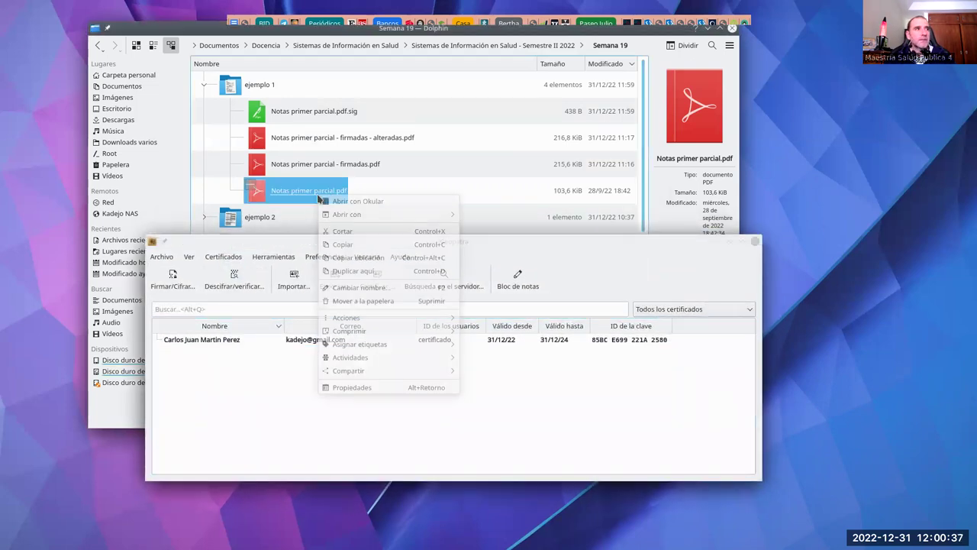
pyautogui.moveTo(359, 214)
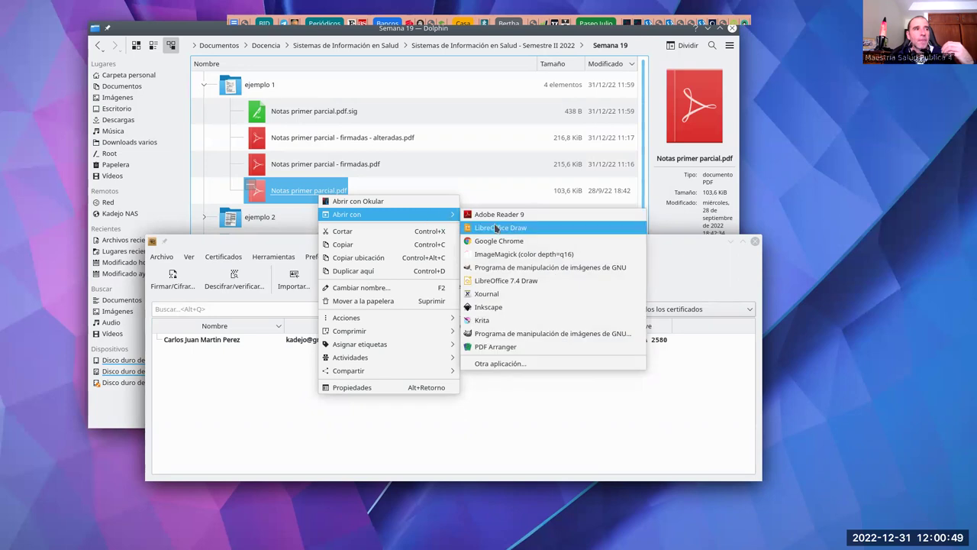
pyautogui.click(505, 363)
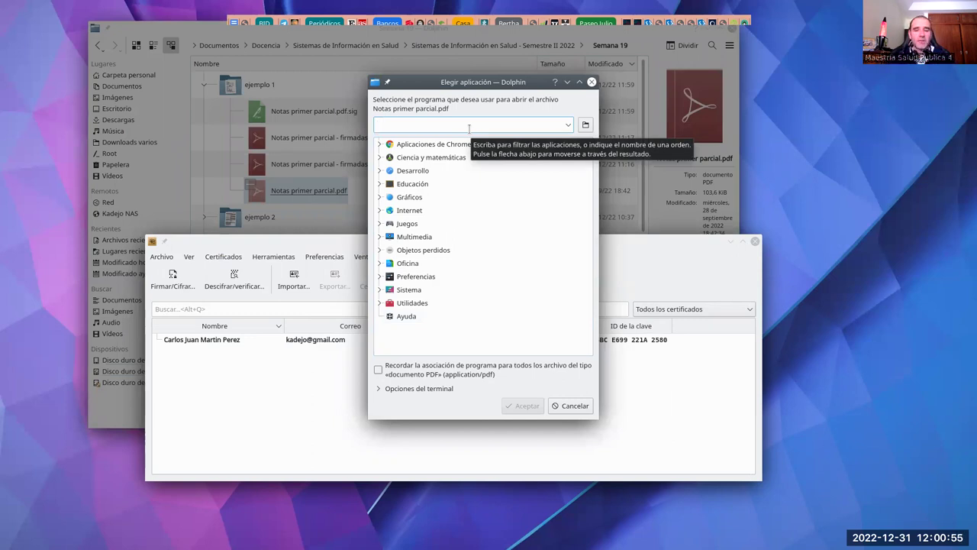
pyautogui.write('kwr')
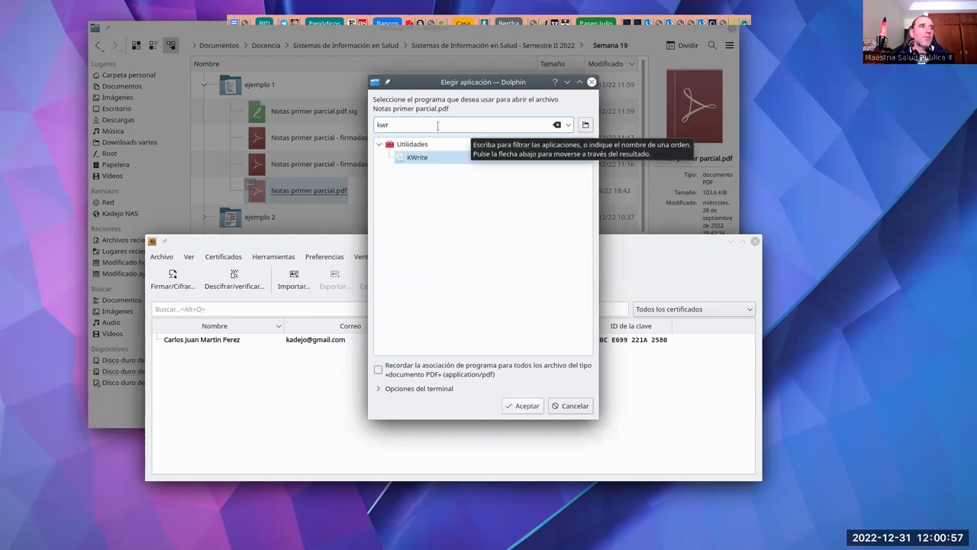
pyautogui.click(433, 162)
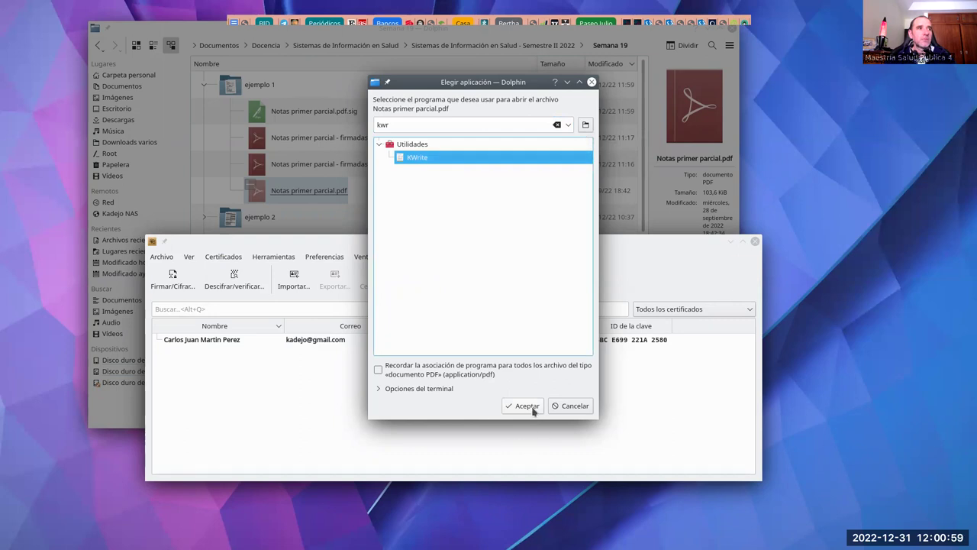
pyautogui.click(526, 405)
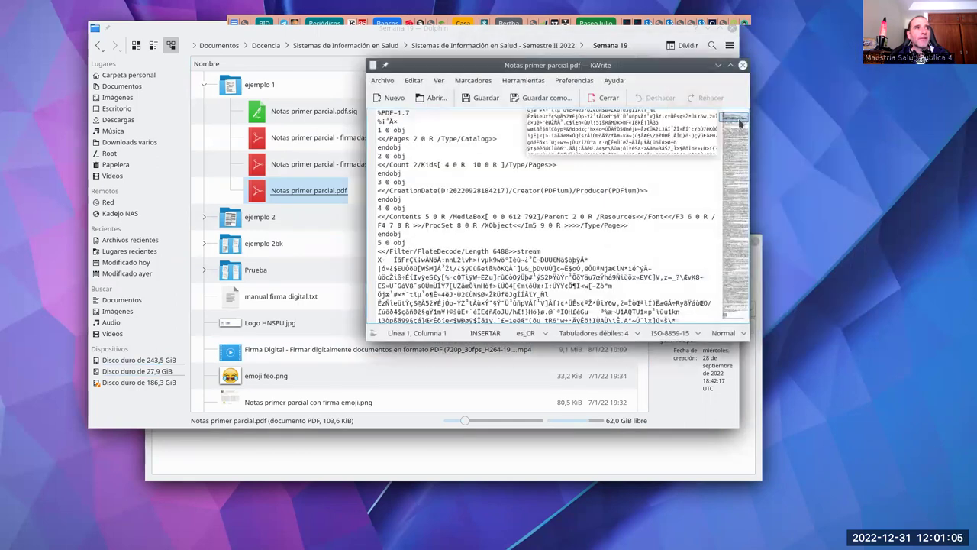
# Step: Scroll through the raw PDF text down to the xref table at the end of the file
pyautogui.click(739, 168)
pyautogui.click(728, 285)
pyautogui.click(729, 327)
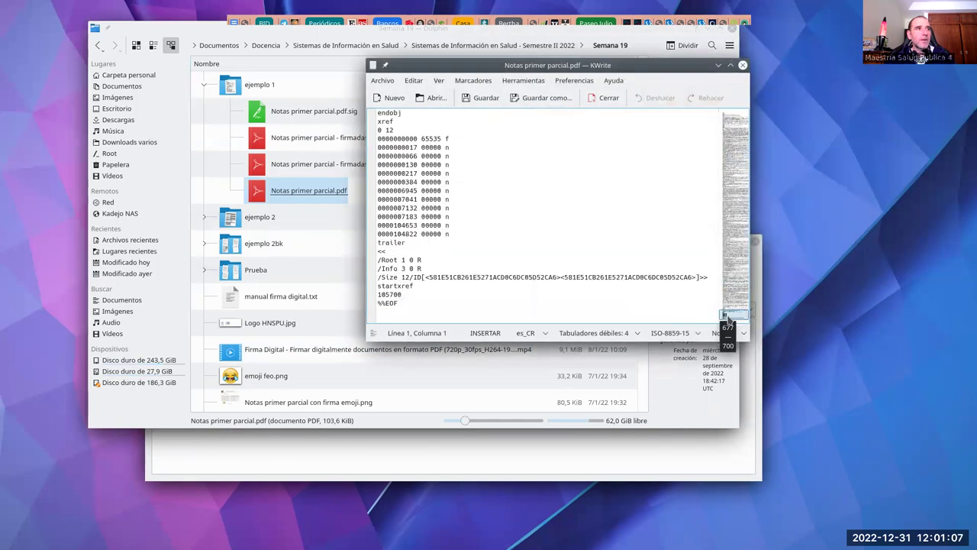
pyautogui.click(730, 319)
pyautogui.click(727, 302)
pyautogui.click(728, 296)
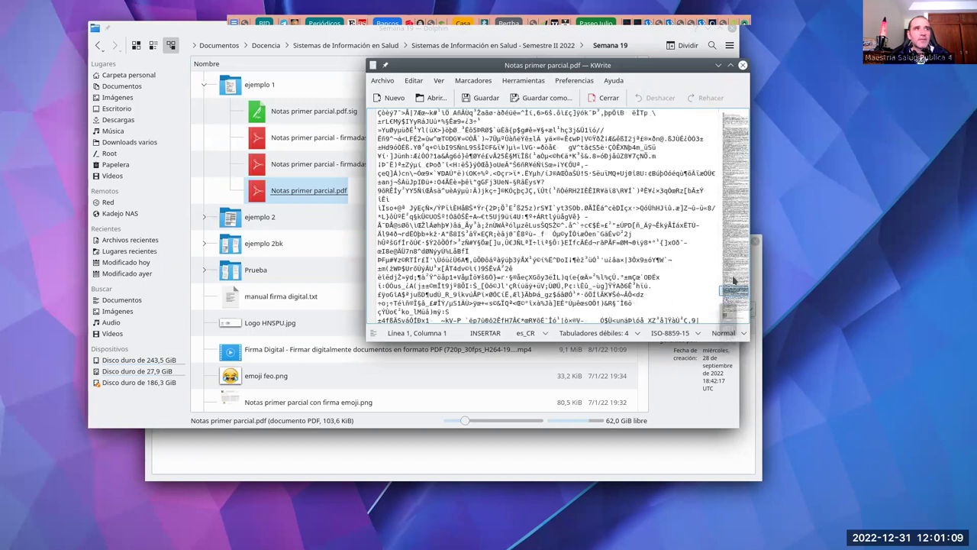
pyautogui.click(737, 272)
pyautogui.click(741, 261)
pyautogui.click(746, 221)
pyautogui.click(745, 189)
pyautogui.click(740, 159)
pyautogui.click(737, 143)
pyautogui.click(737, 141)
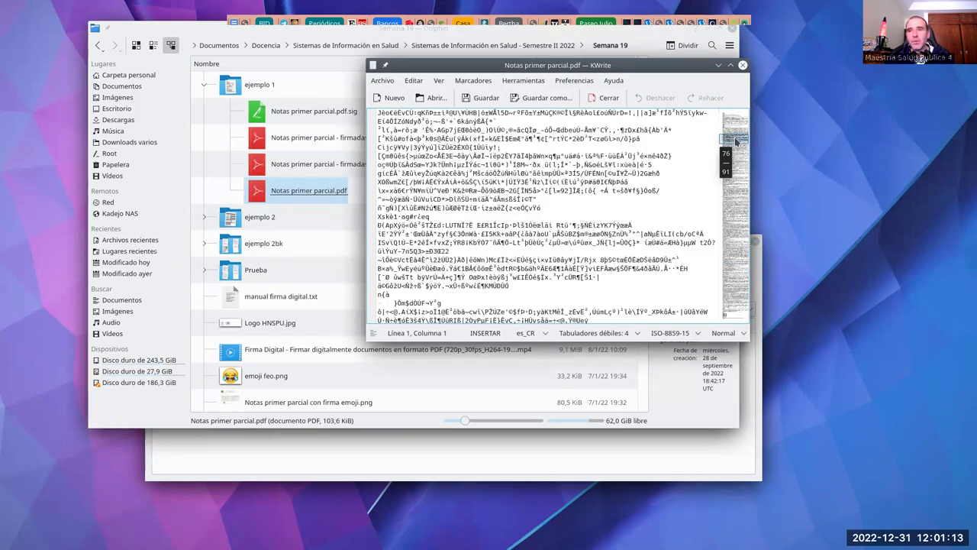
pyautogui.click(737, 143)
pyautogui.click(739, 170)
pyautogui.click(727, 316)
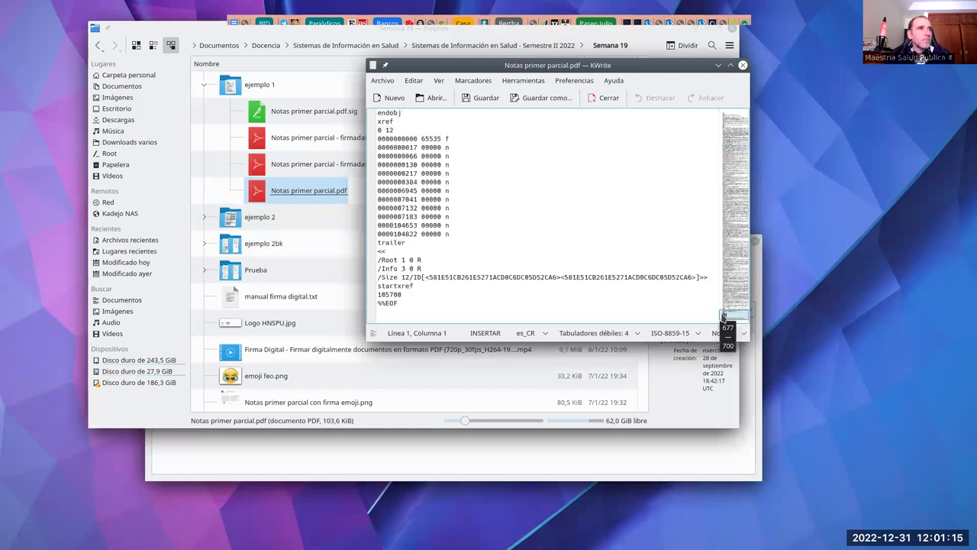
pyautogui.click(725, 313)
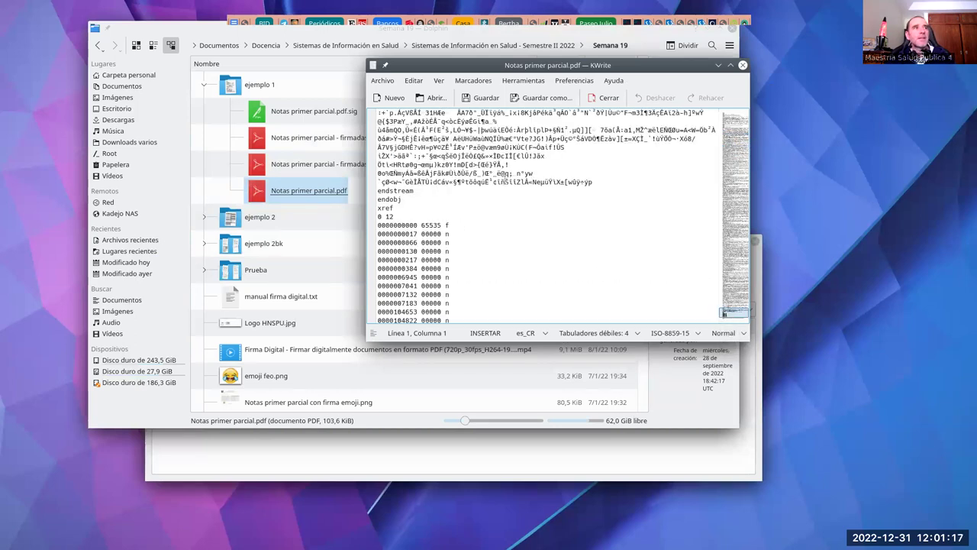
pyautogui.scroll(1, 534, 213)
pyautogui.scroll(-1, 425, 199)
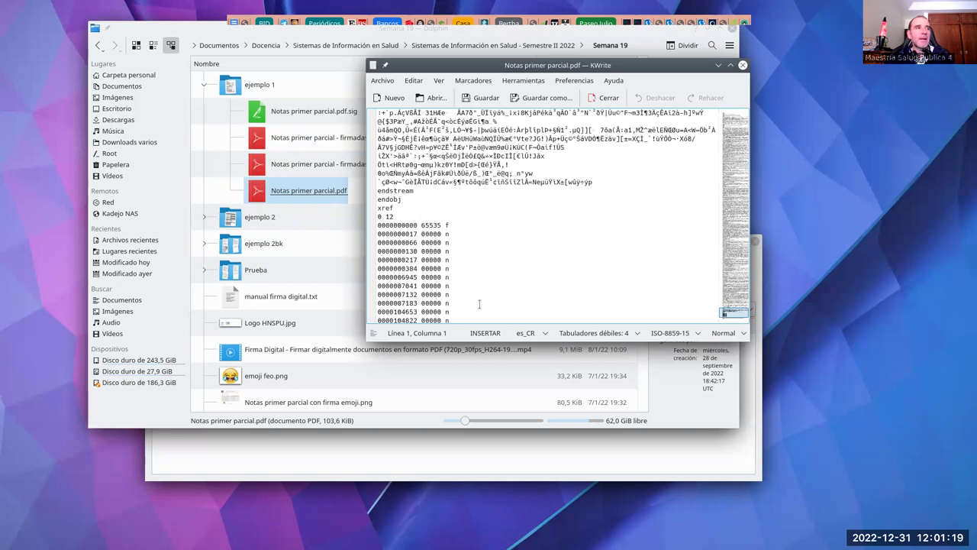
pyautogui.scroll(-1, 479, 303)
pyautogui.click(417, 199)
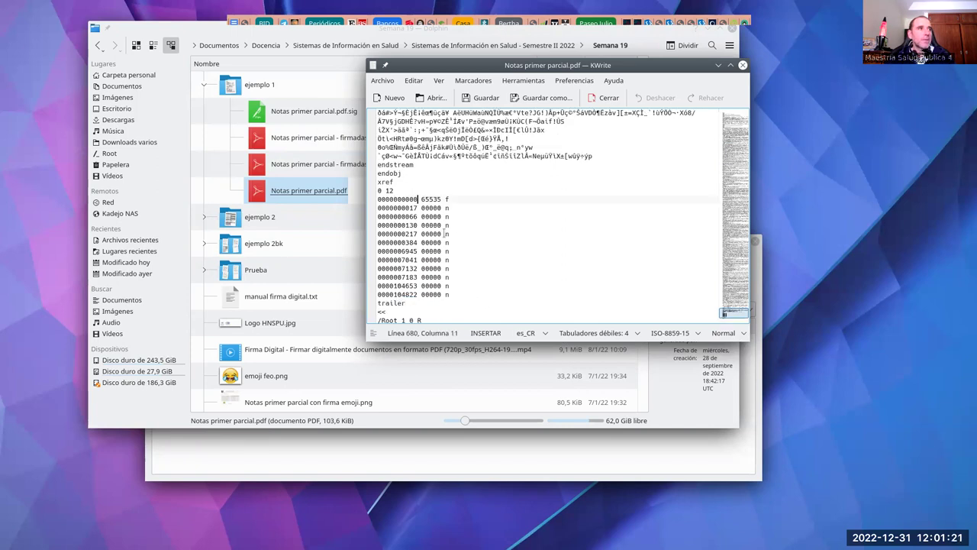
pyautogui.click(440, 198)
pyautogui.click(415, 207)
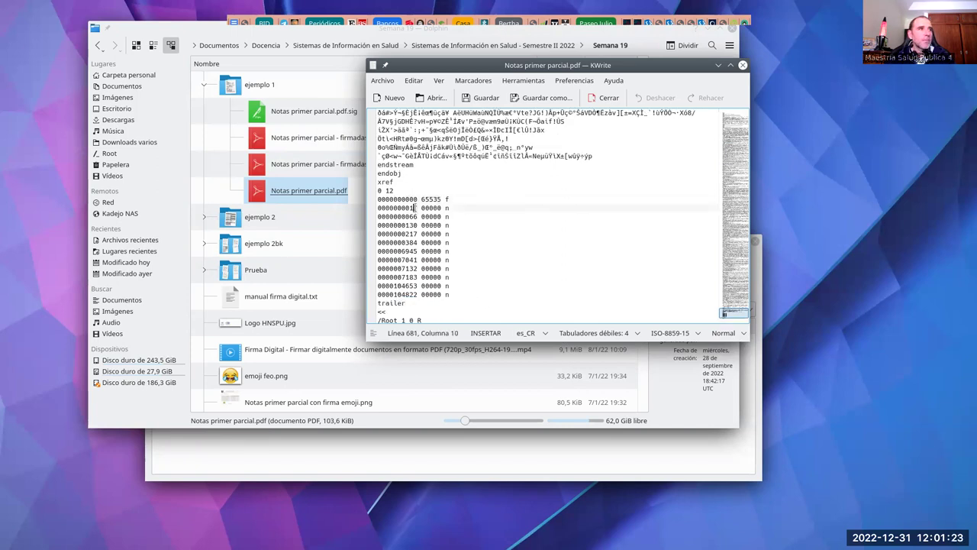
pyautogui.press('BackSpace')
pyautogui.write('8')
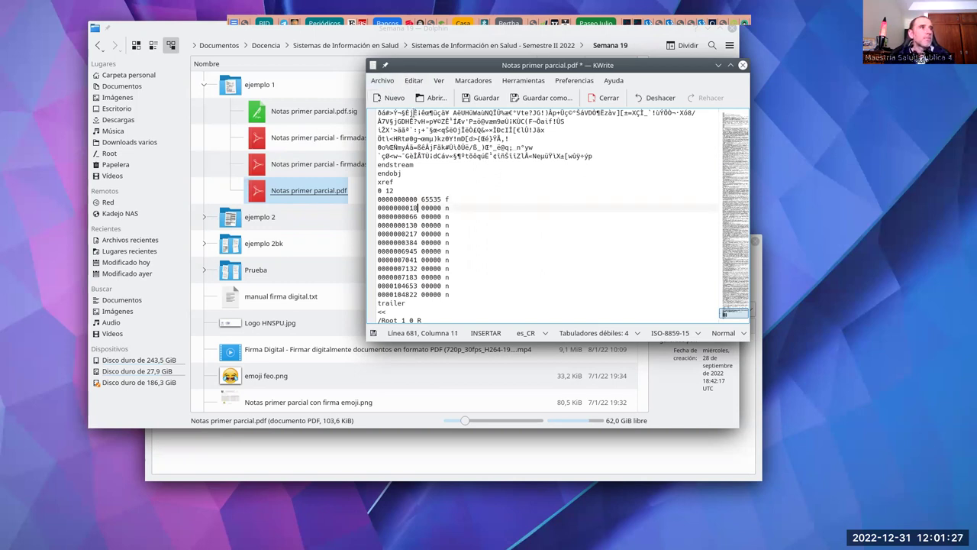
pyautogui.click(483, 100)
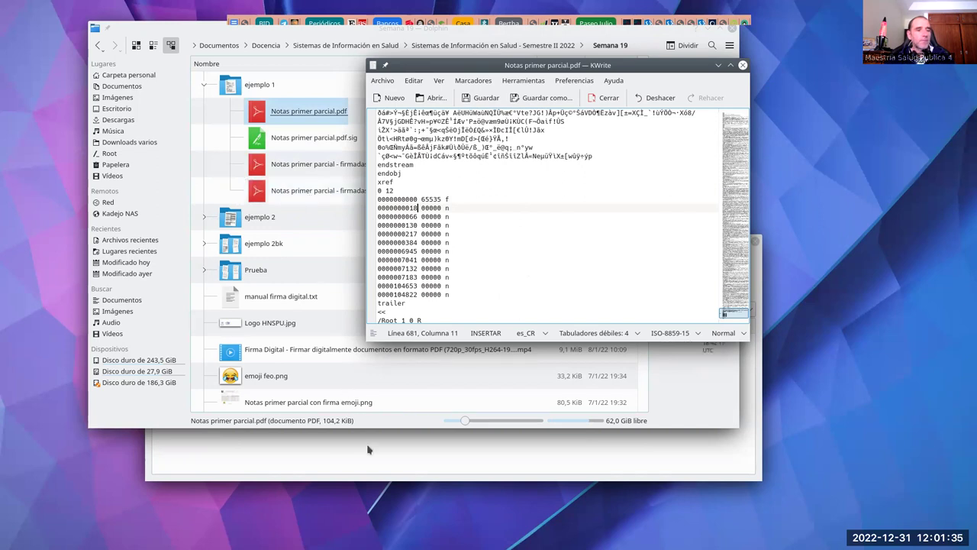
pyautogui.hotkey('alt', 'Tab')
pyautogui.hotkey('alt', 'Tab')
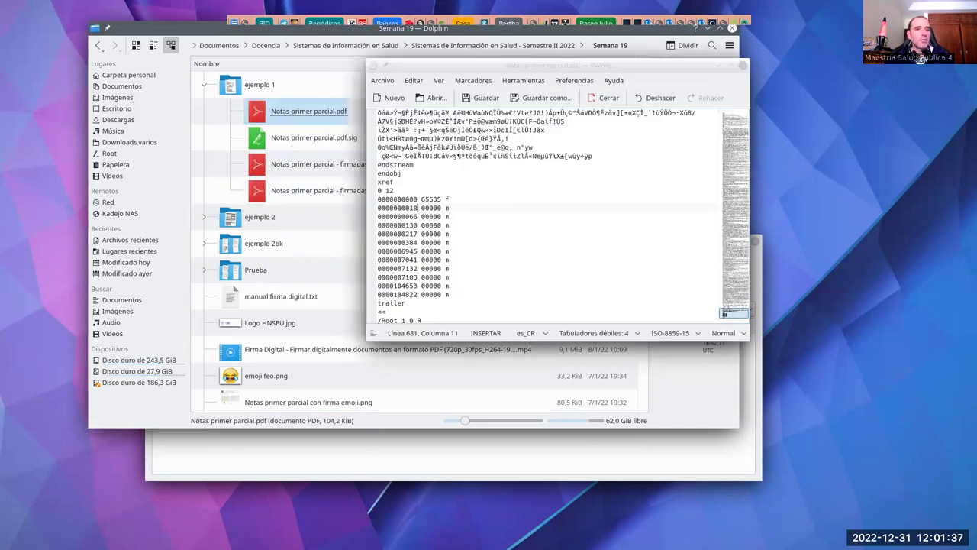
# Step: Re-verify the altered Notas primer parcial.pdf against its .sig and dismiss the 'Firma no válida' result
pyautogui.click(488, 458)
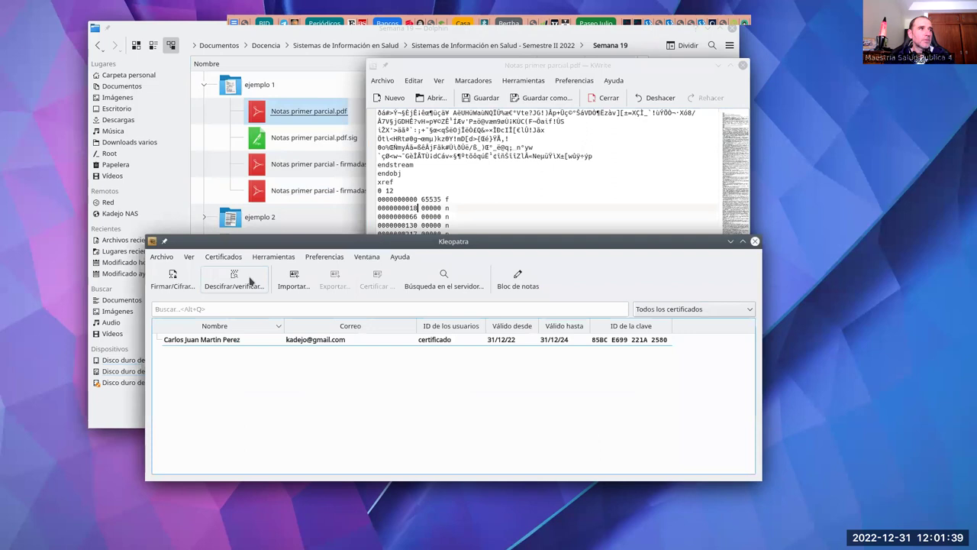
pyautogui.click(236, 278)
pyautogui.doubleClick(374, 150)
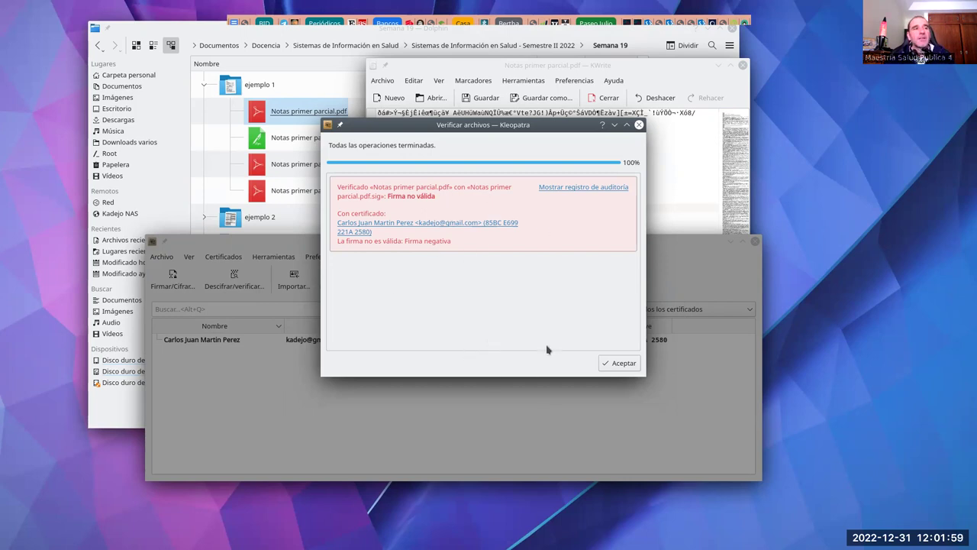
pyautogui.click(630, 366)
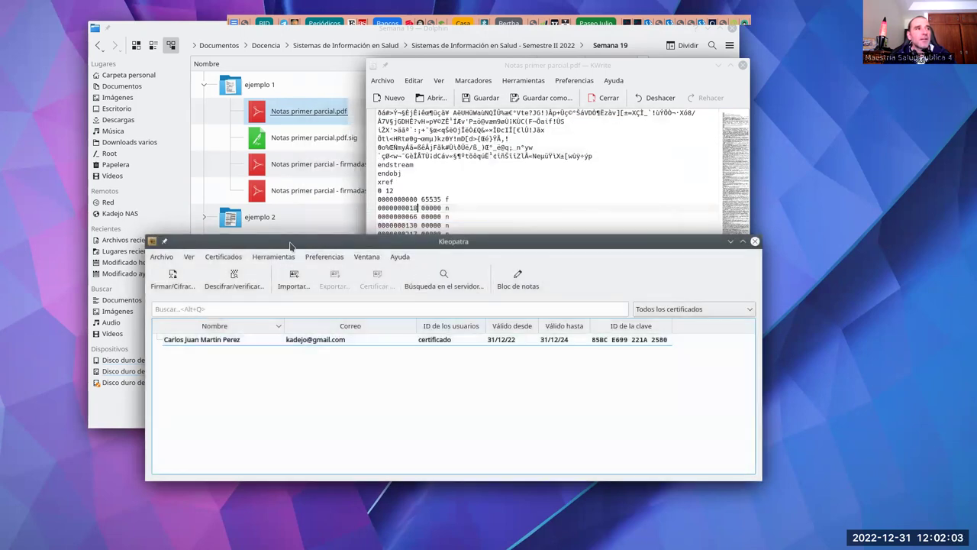
# Step: Close the edited PDF in KWrite and select the only certificate in Kleopatra's list
pyautogui.moveTo(390, 241); pyautogui.dragTo(432, 257)
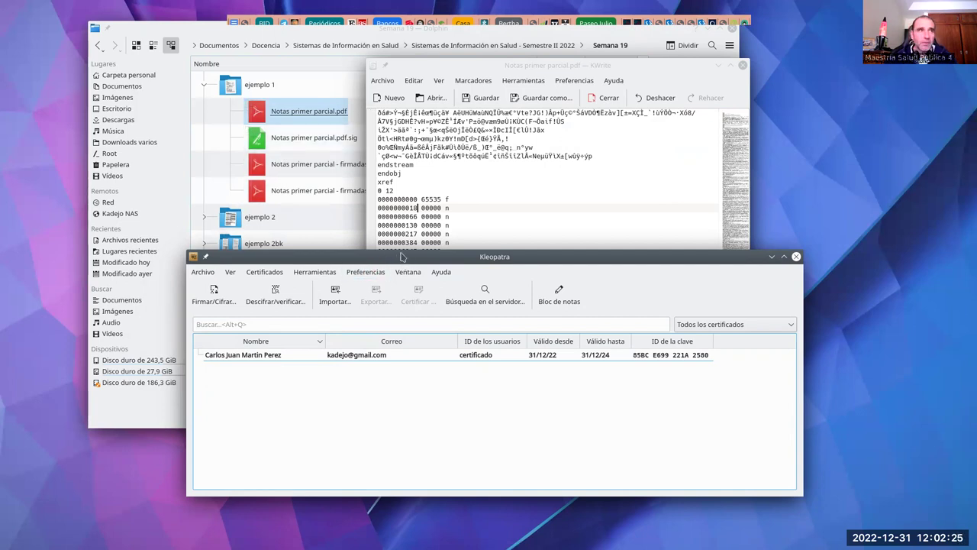
pyautogui.moveTo(632, 68); pyautogui.dragTo(647, 72)
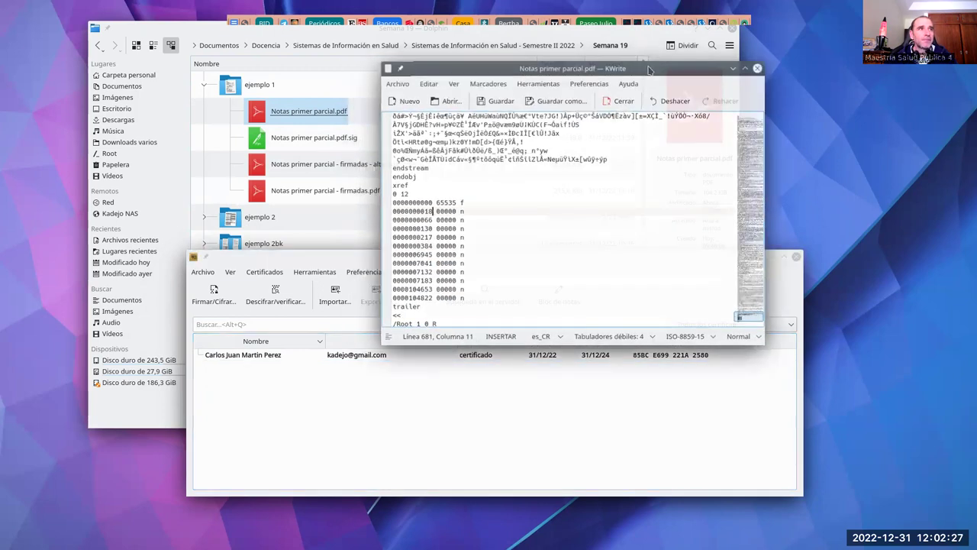
pyautogui.click(759, 70)
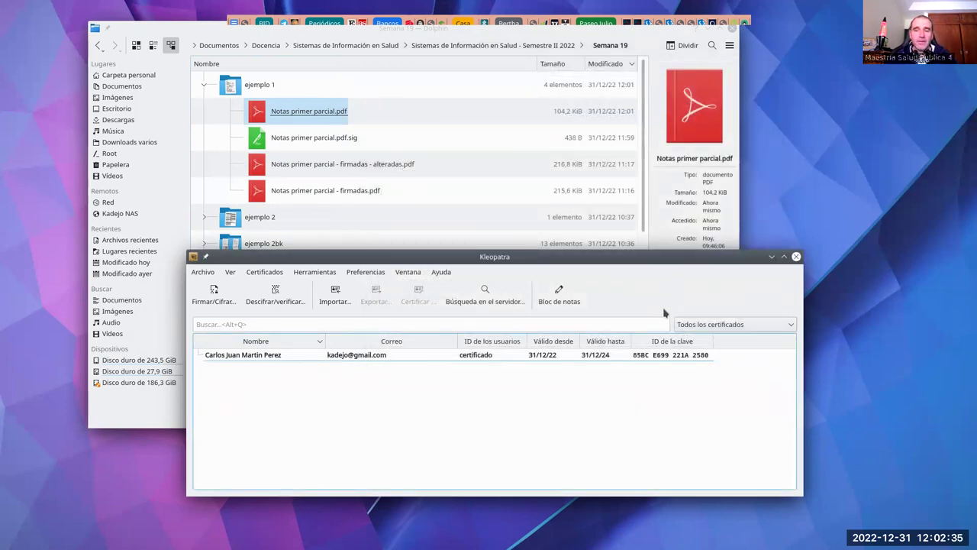
pyautogui.click(672, 355)
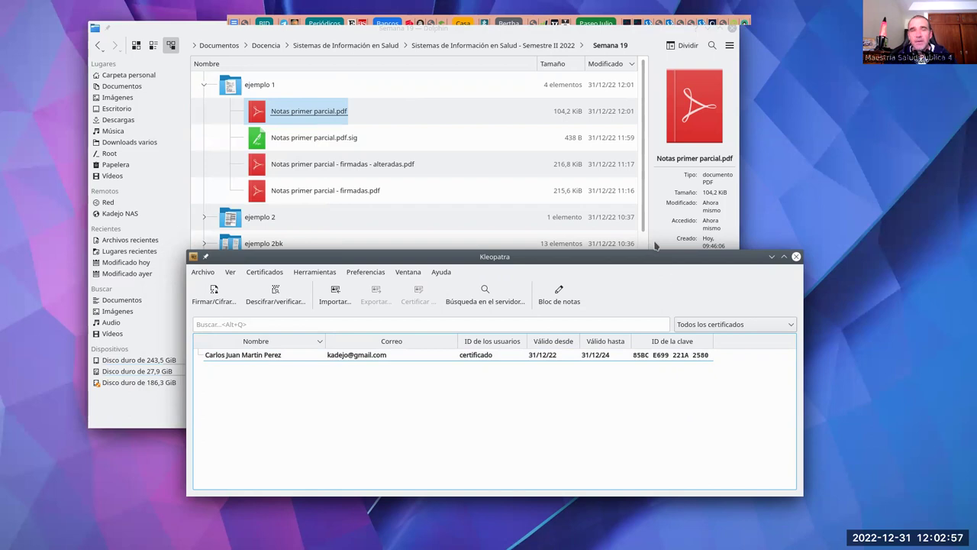
# Step: Close Kleopatra and open Formato de expediente clínico.odt from the ejemplo 2 folder
pyautogui.click(796, 257)
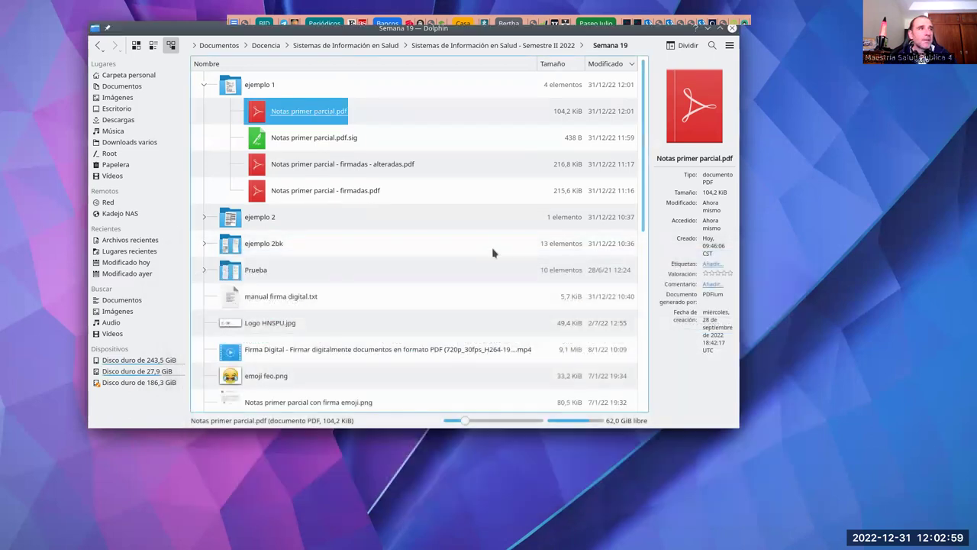
pyautogui.click(206, 218)
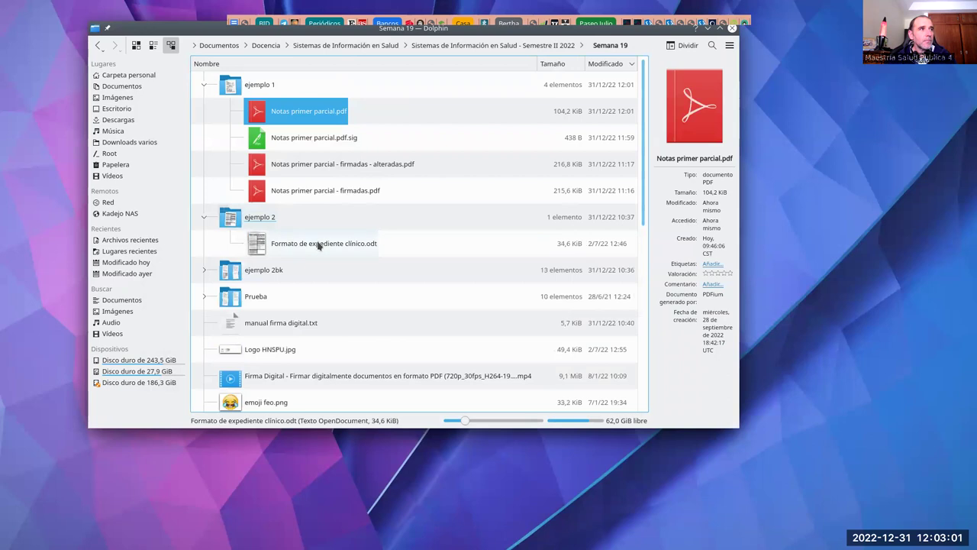
pyautogui.doubleClick(312, 243)
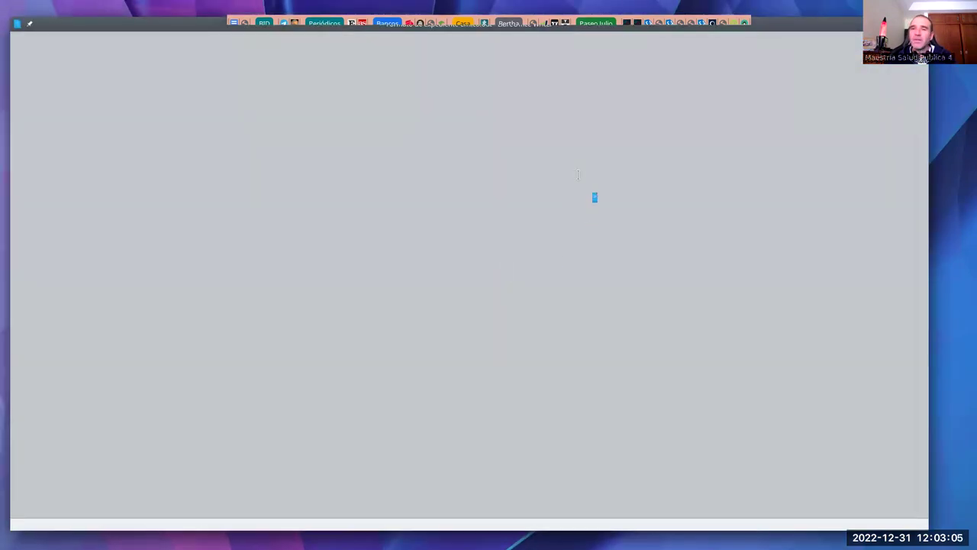
pyautogui.scroll(5, 504, 182)
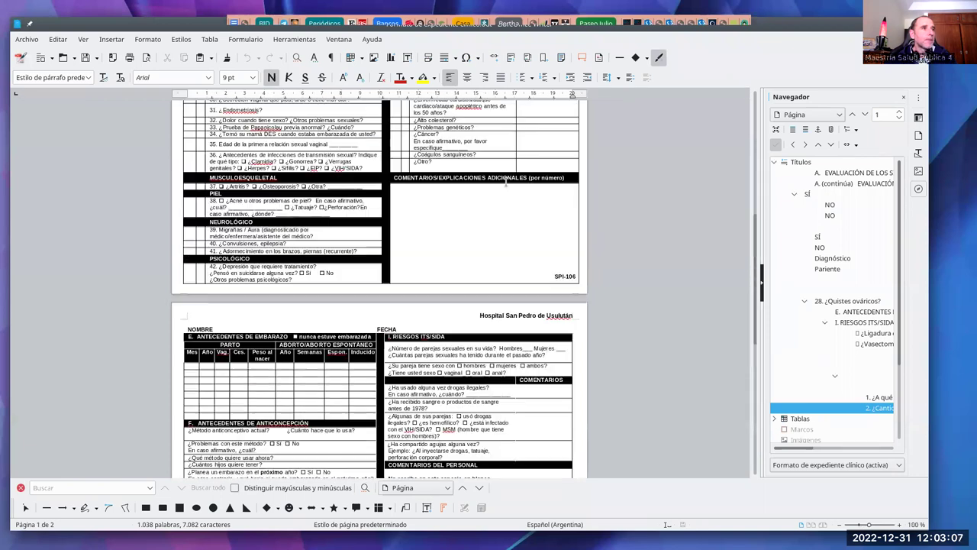
pyautogui.scroll(5, 758, 180)
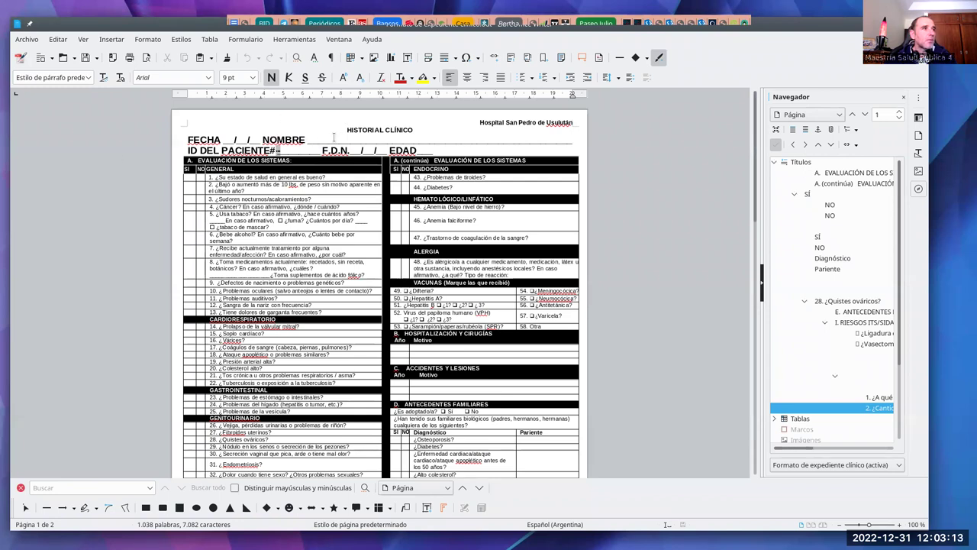
# Step: Enter the patient's full name after NOMBRE and put an X in question 3's SÍ cell
pyautogui.doubleClick(333, 139)
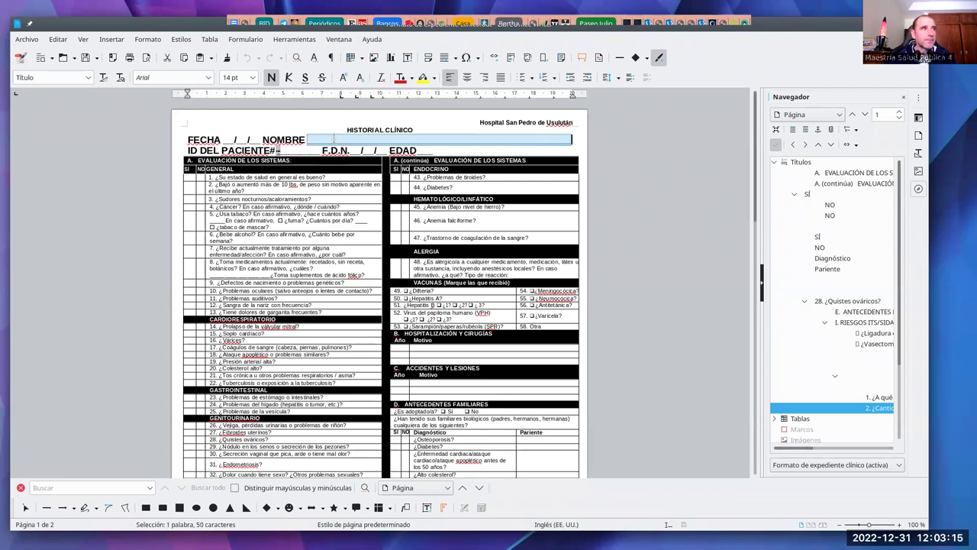
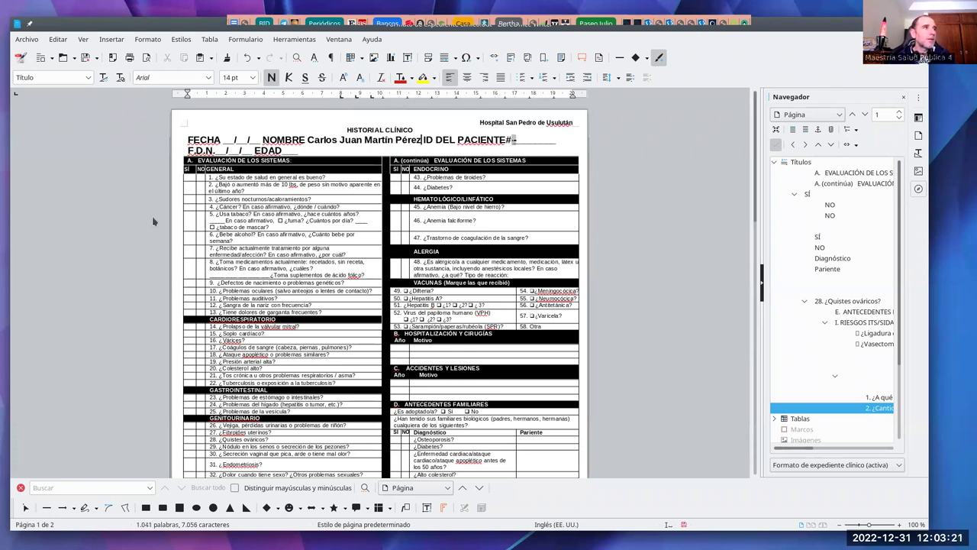
pyautogui.click(190, 200)
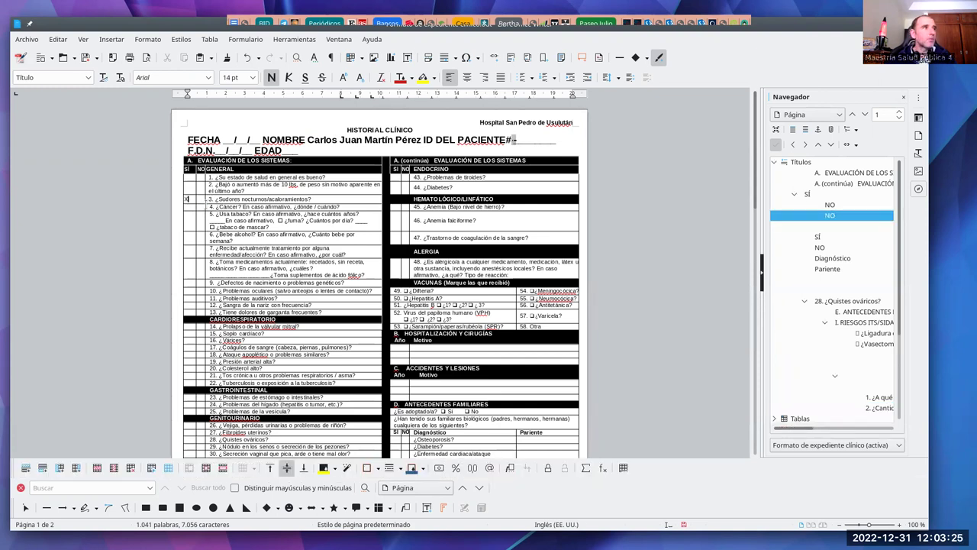
pyautogui.write('X')
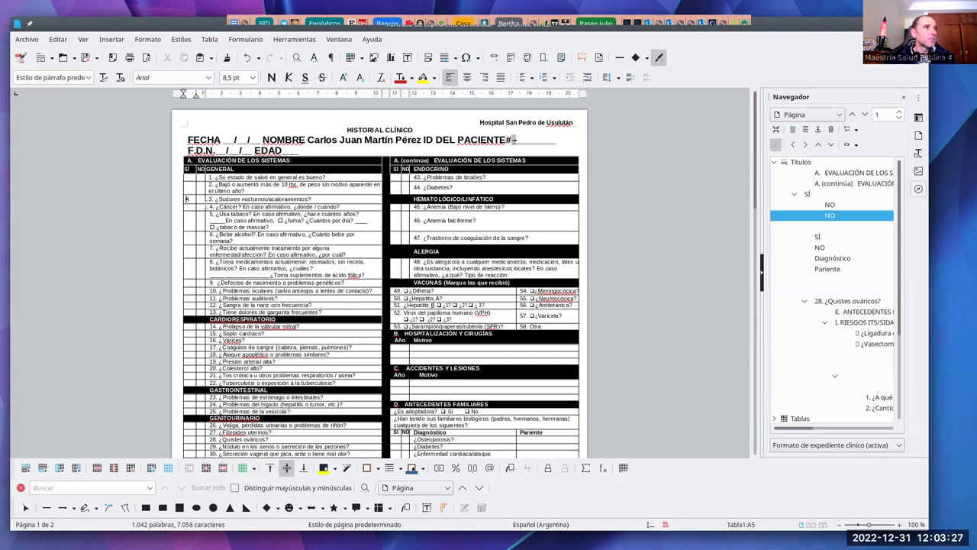
pyautogui.click(190, 217)
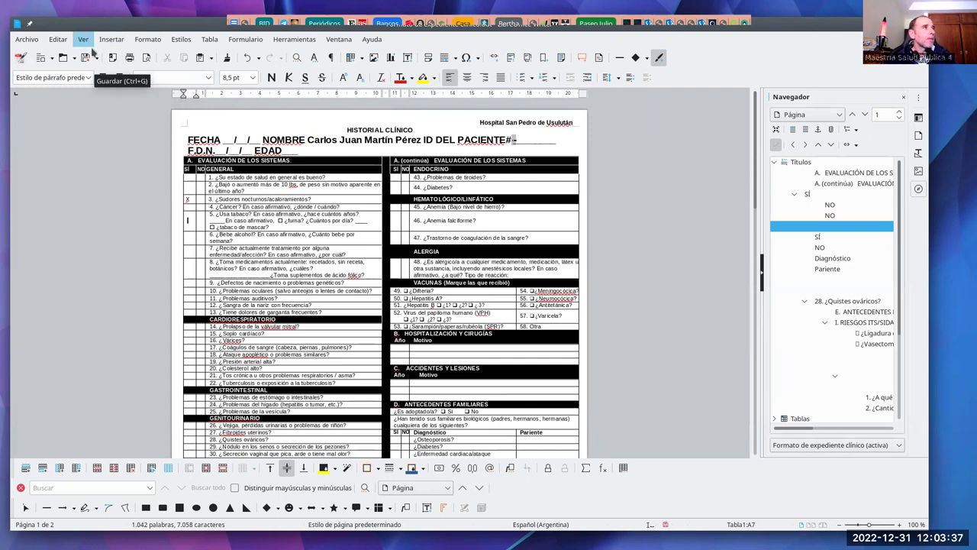
# Step: Export the form directly as a PDF named 'Expediente' plus the patient's name, then minimise Writer
pyautogui.click(113, 58)
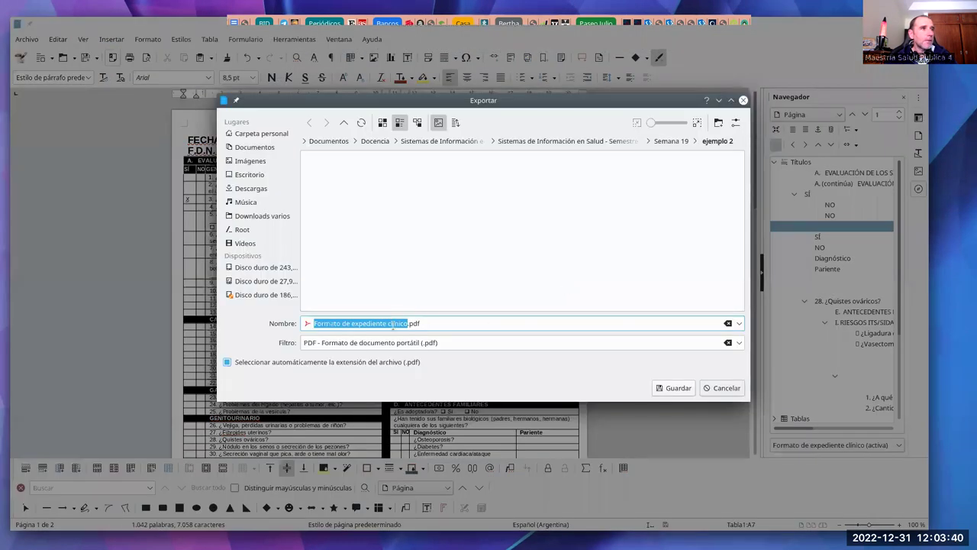
pyautogui.click(404, 323)
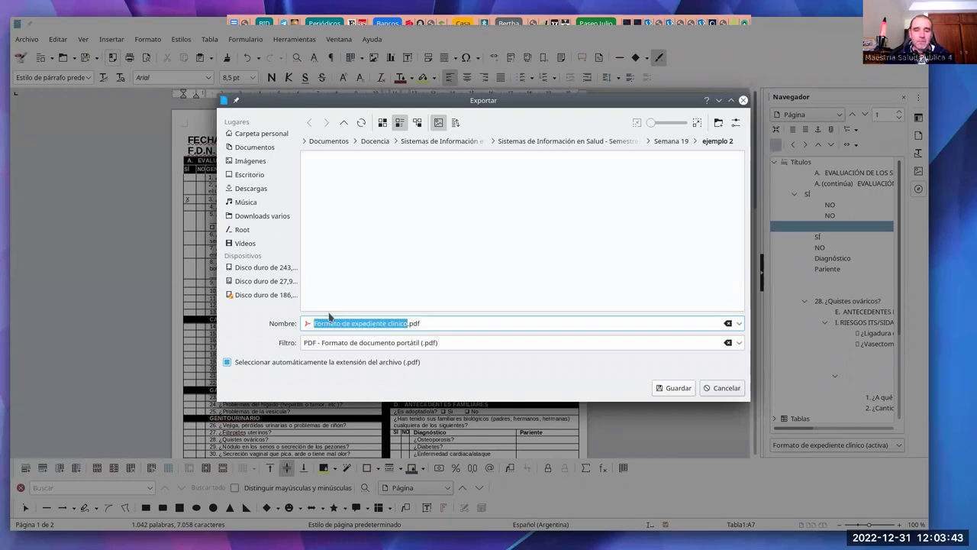
pyautogui.write('Expe')
pyautogui.write('diente ')
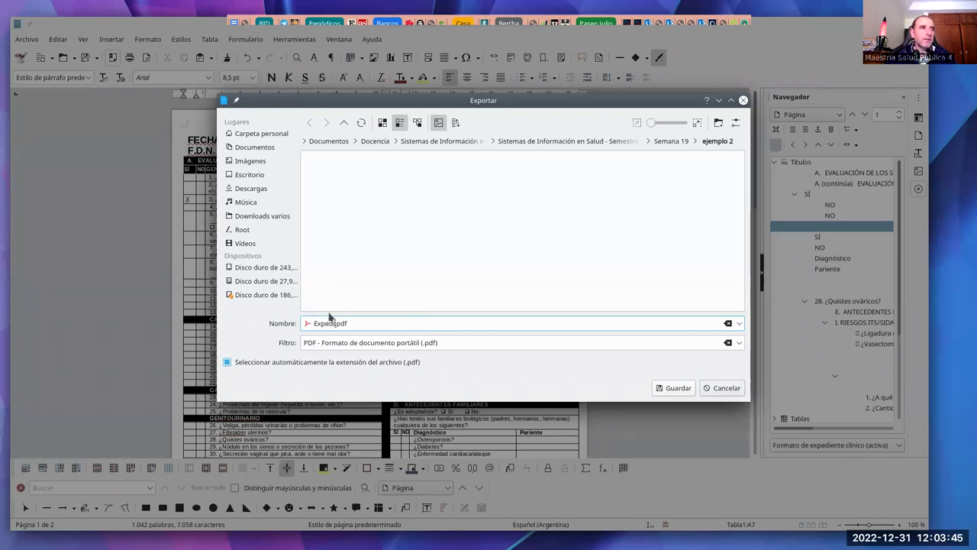
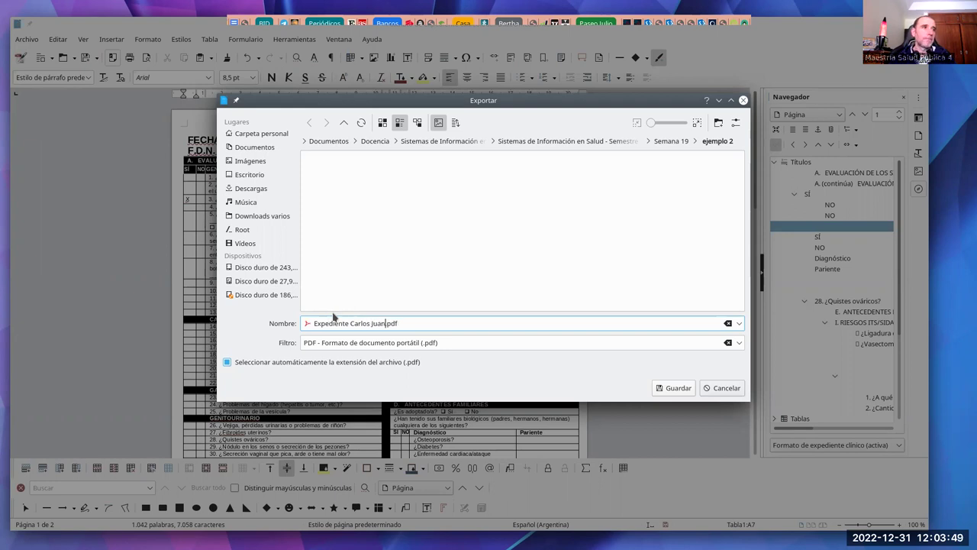
pyautogui.click(668, 388)
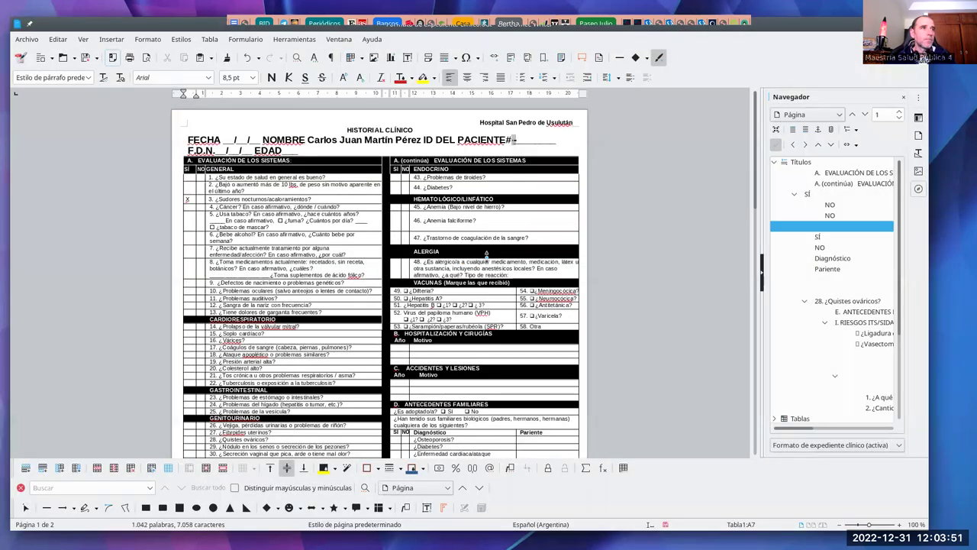
pyautogui.press('super+Page_Down')
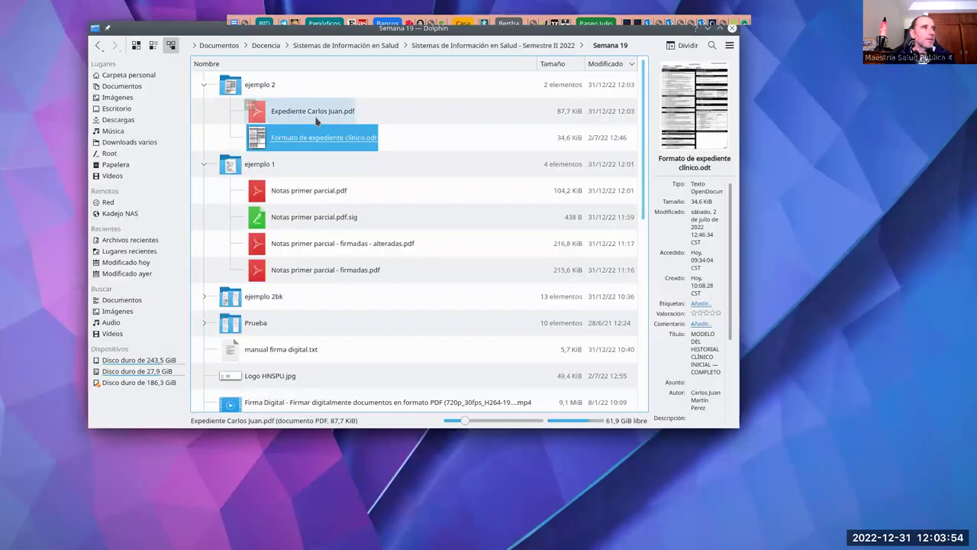
pyautogui.click(316, 120)
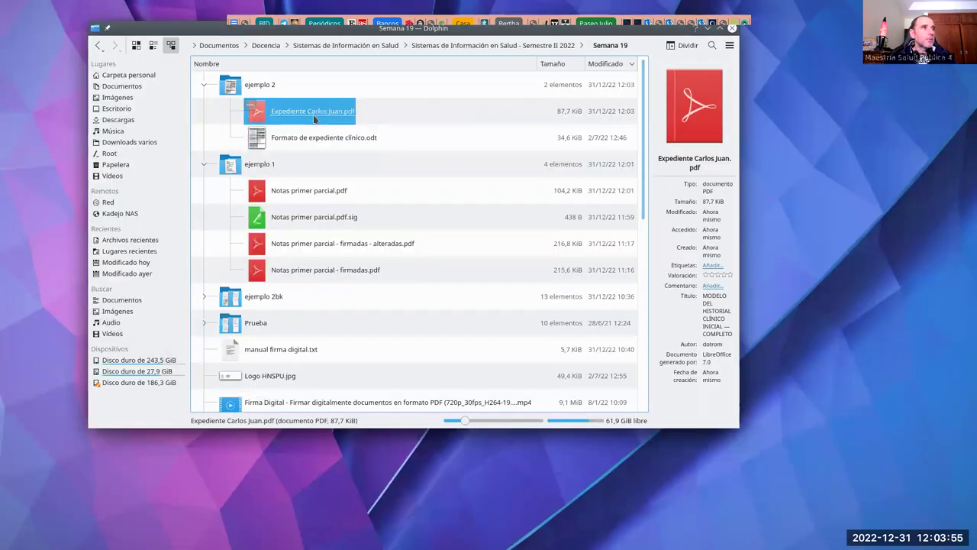
pyautogui.doubleClick(321, 122)
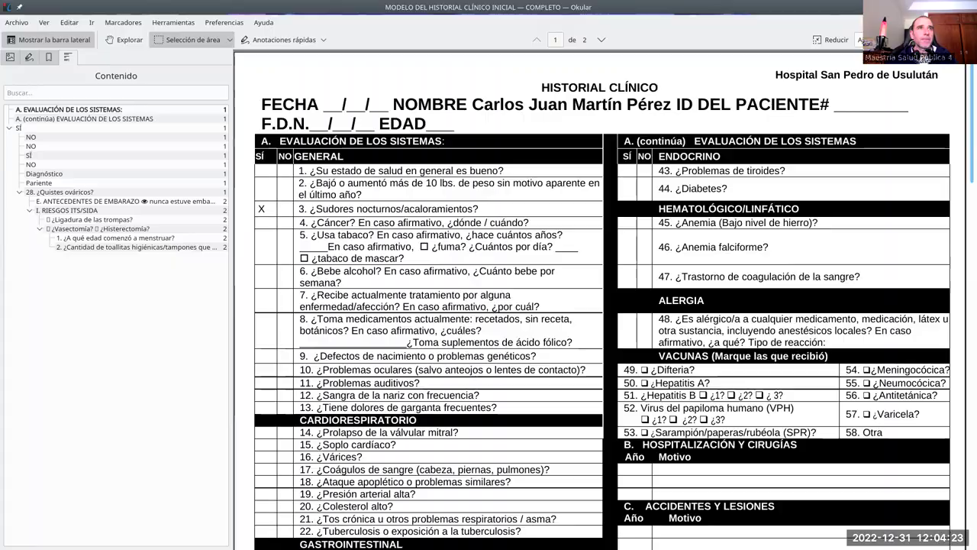
pyautogui.hotkey('ctrl', 'q')
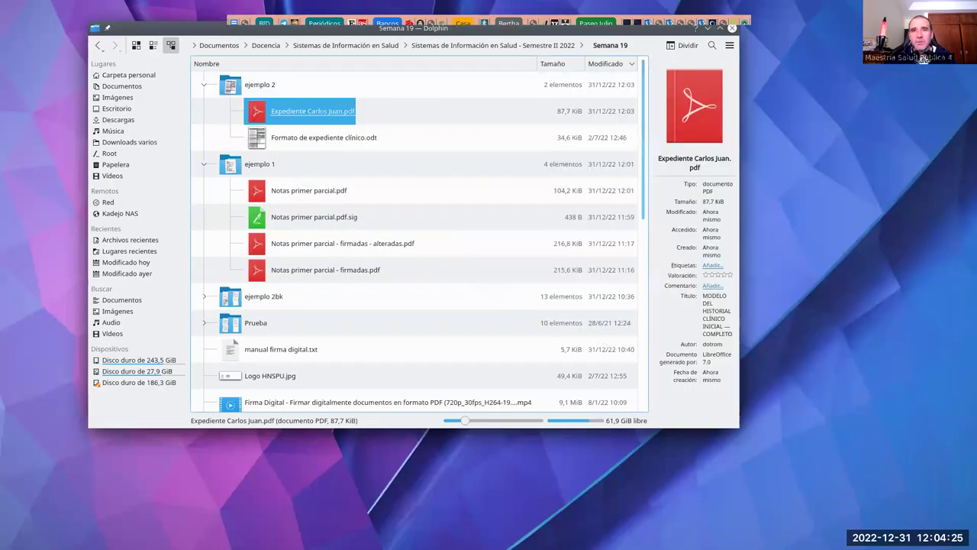
pyautogui.hotkey('shift', 'F4')
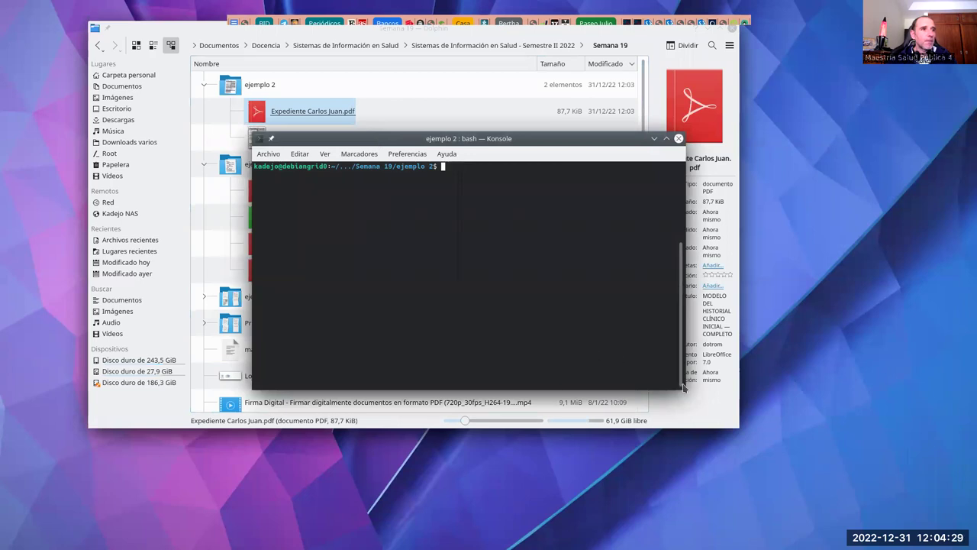
# Step: Enlarge the Konsole window and increase the terminal font size via Agrandar la letra
pyautogui.moveTo(684, 391); pyautogui.dragTo(819, 518)
pyautogui.click(299, 153)
pyautogui.moveTo(306, 219)
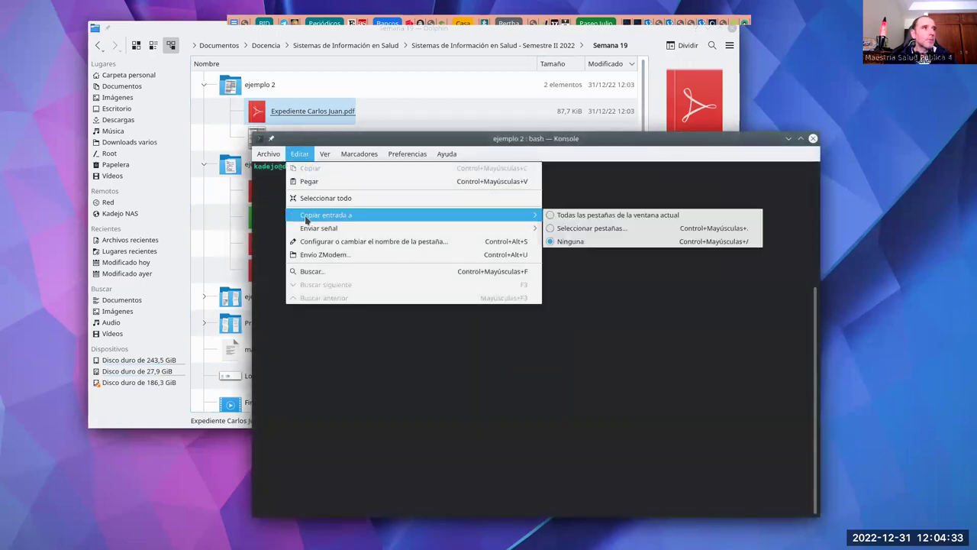
pyautogui.moveTo(325, 154)
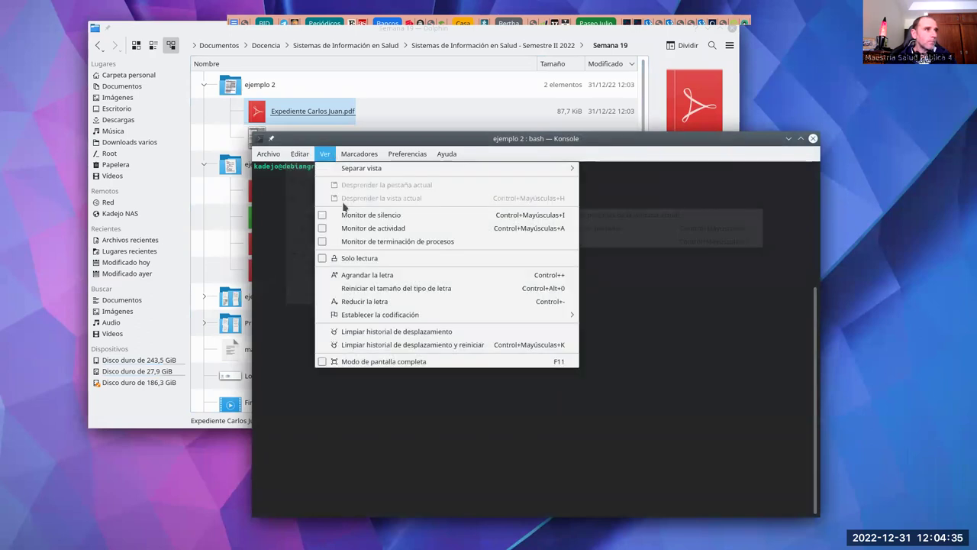
pyautogui.click(398, 276)
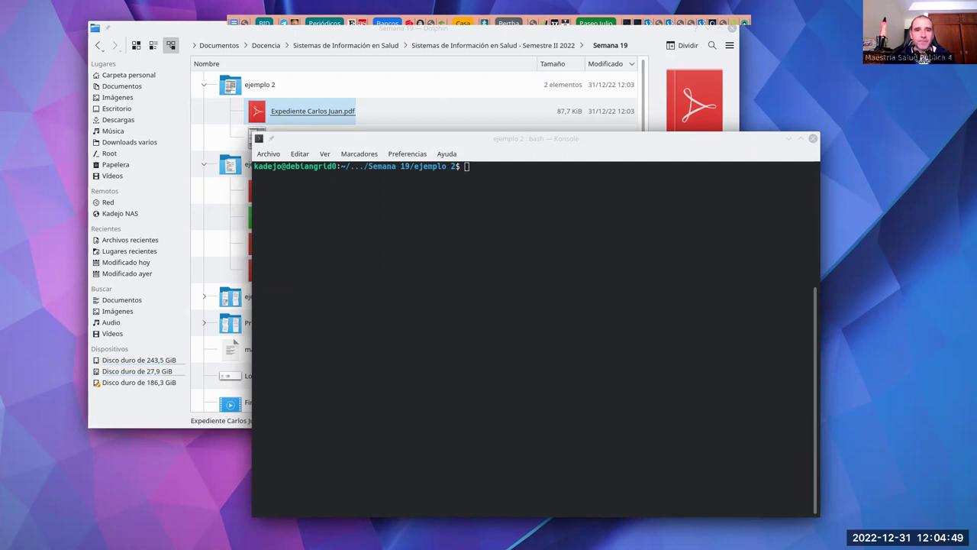
# Step: Paste the openssl genrsa command for millaveprivada.key and check the file in the ejemplo 2 folder
pyautogui.middleClick(596, 189)
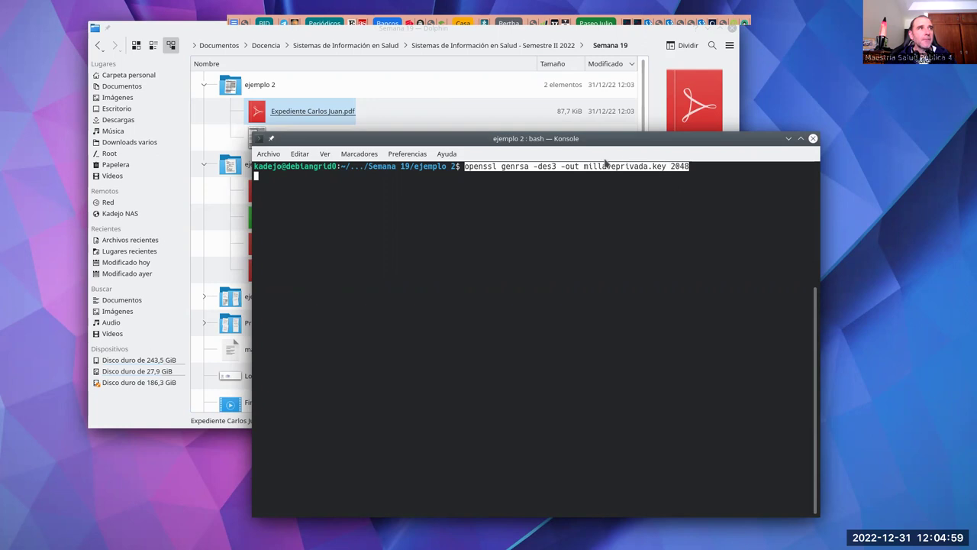
pyautogui.moveTo(431, 142); pyautogui.dragTo(464, 206)
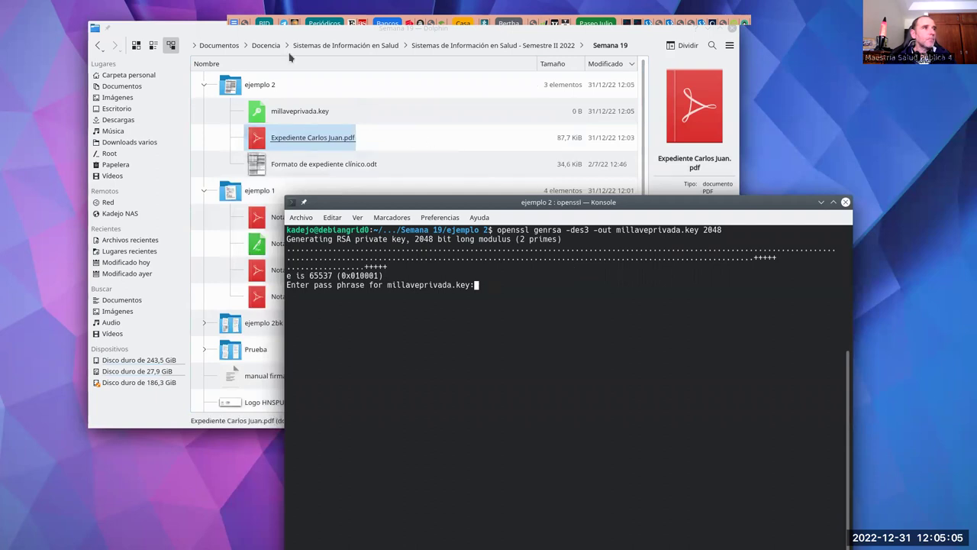
pyautogui.doubleClick(251, 84)
pyautogui.click(282, 85)
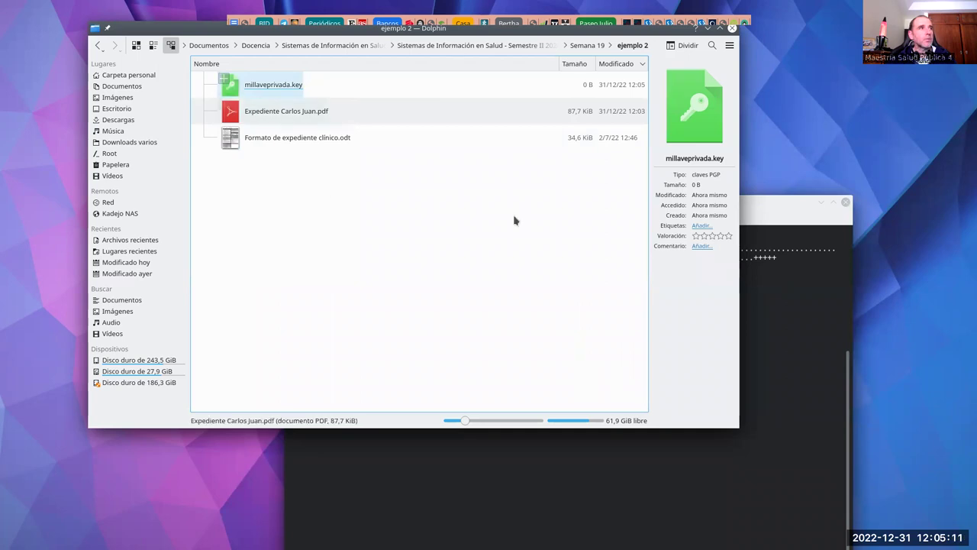
# Step: Enter and confirm the passphrase for millaveprivada.key, then begin a vim command on the key
pyautogui.click(752, 216)
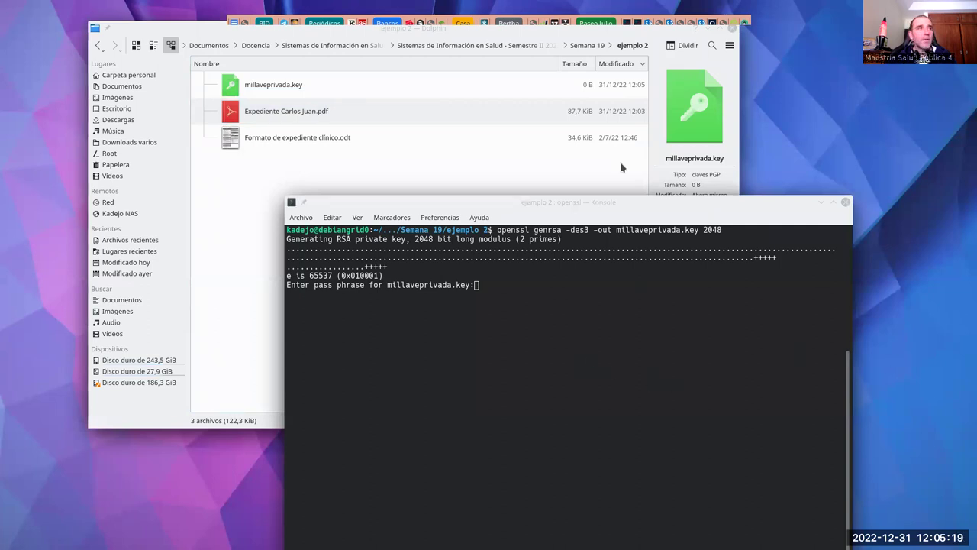
pyautogui.moveTo(589, 200); pyautogui.dragTo(576, 169)
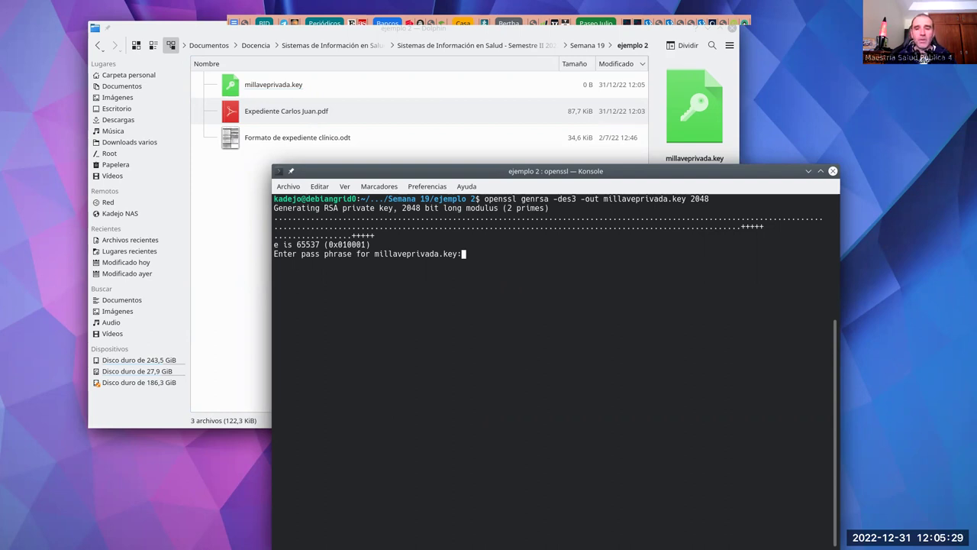
pyautogui.press('Return')
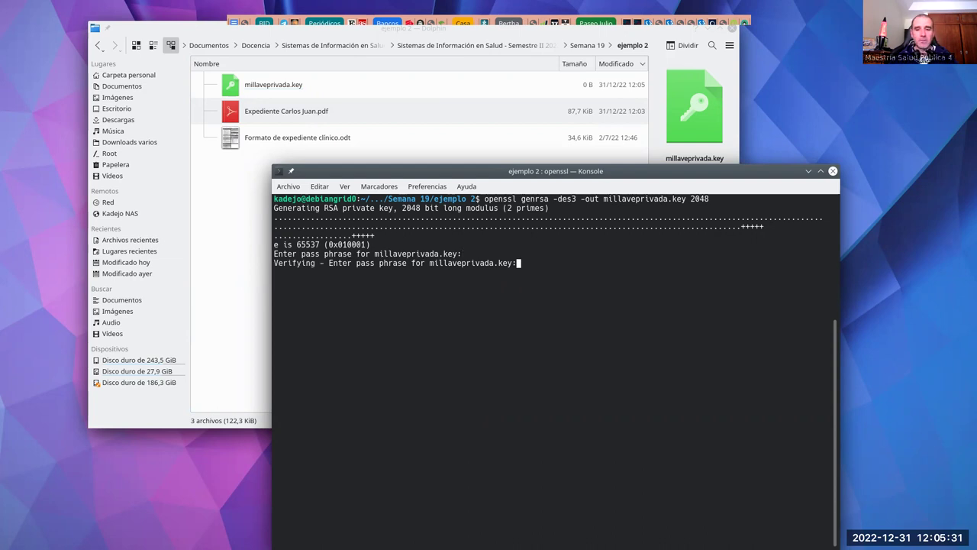
pyautogui.press('Return')
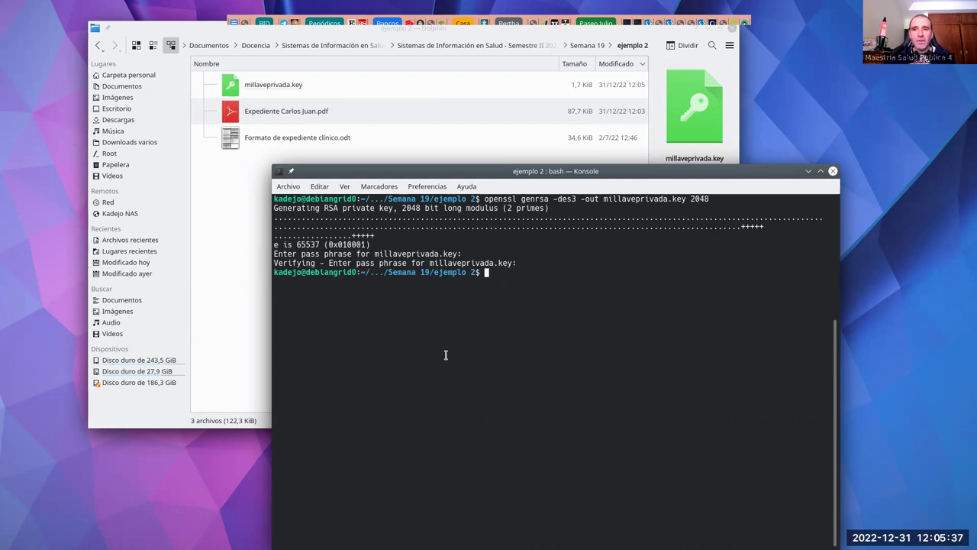
pyautogui.write('vim ')
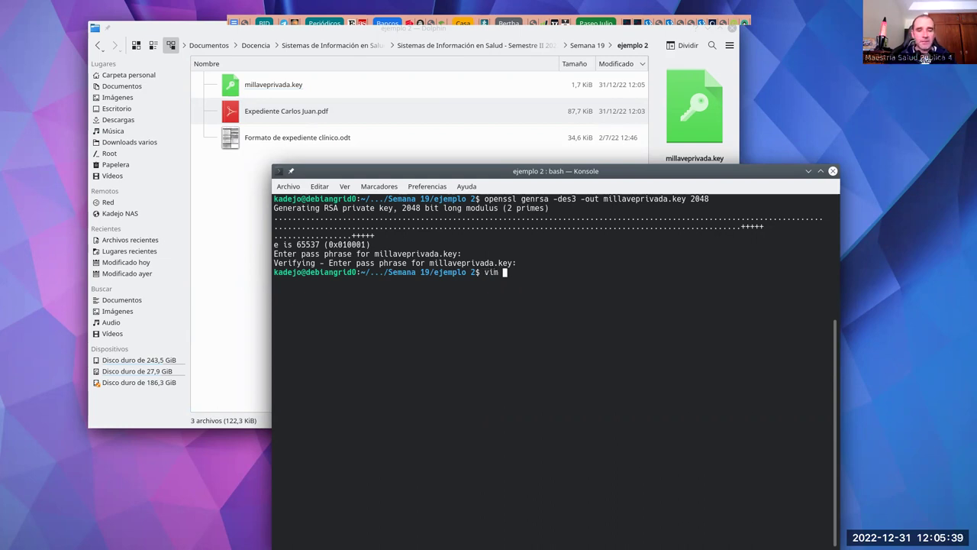
pyautogui.write('mil')
# Step: View the encrypted millaveprivada.key in vim and exit with :q! without saving
pyautogui.press('Tab')
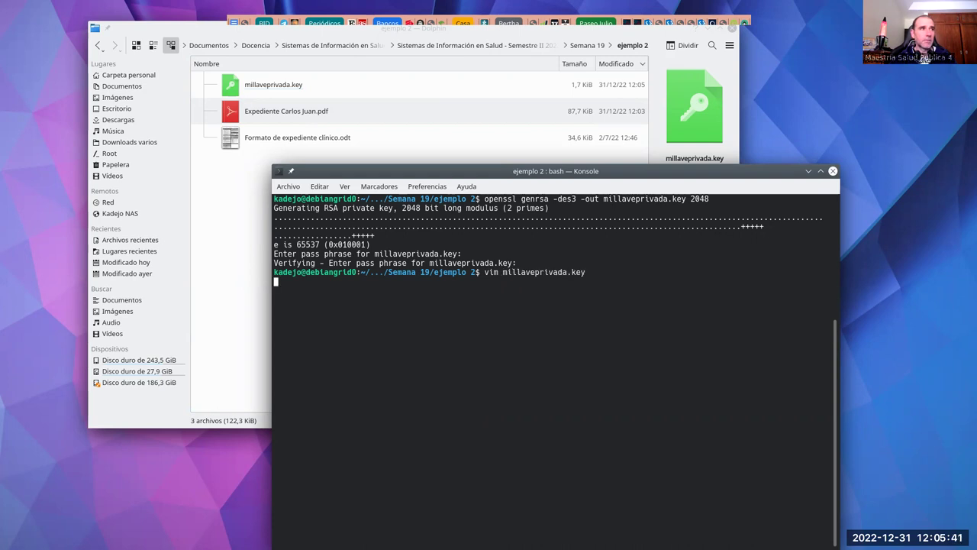
pyautogui.press('Return')
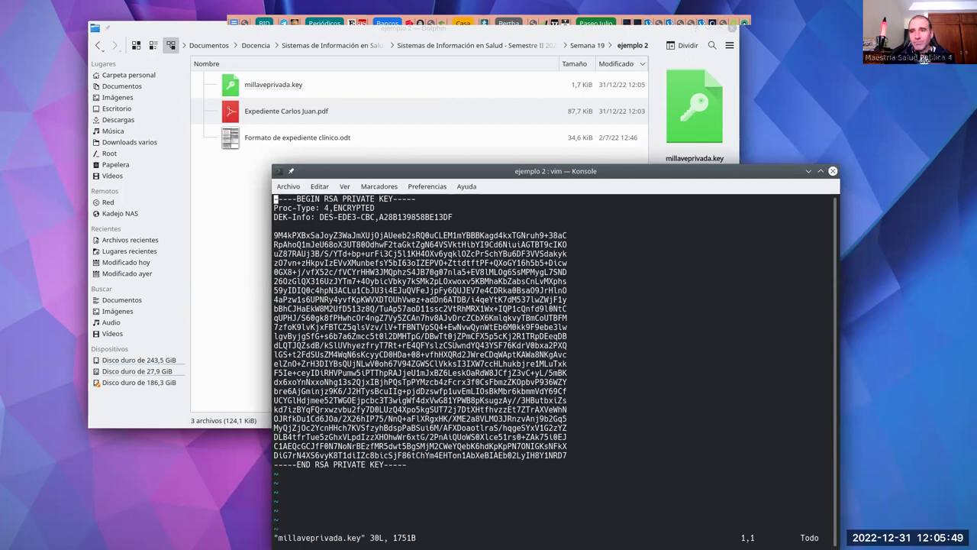
pyautogui.write(':q!')
pyautogui.press('Return')
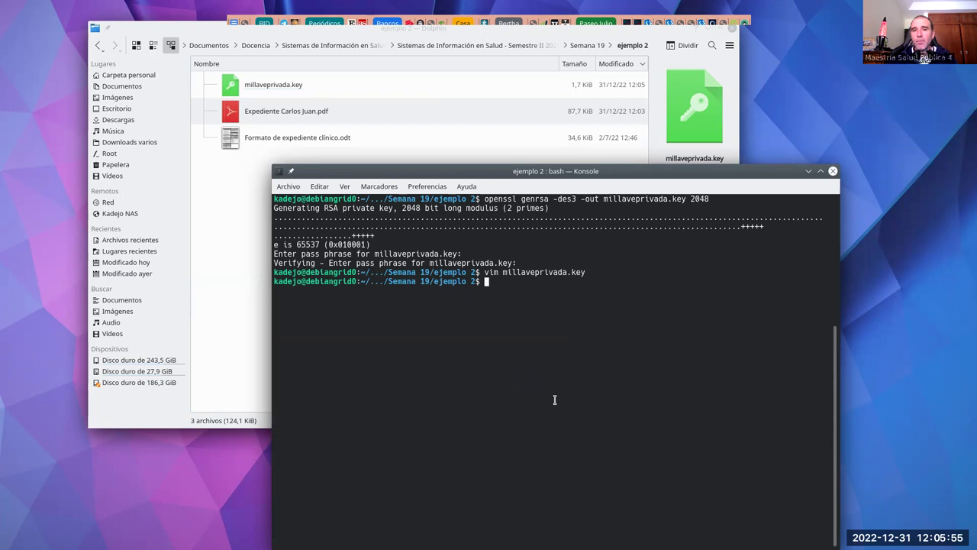
# Step: Run openssl rsa -pubout with the key passphrase to write millavepublica.pem
pyautogui.write('openssl rsa -in millaveprivada.key -outform PEM -pubout -out millavepublica.pem')
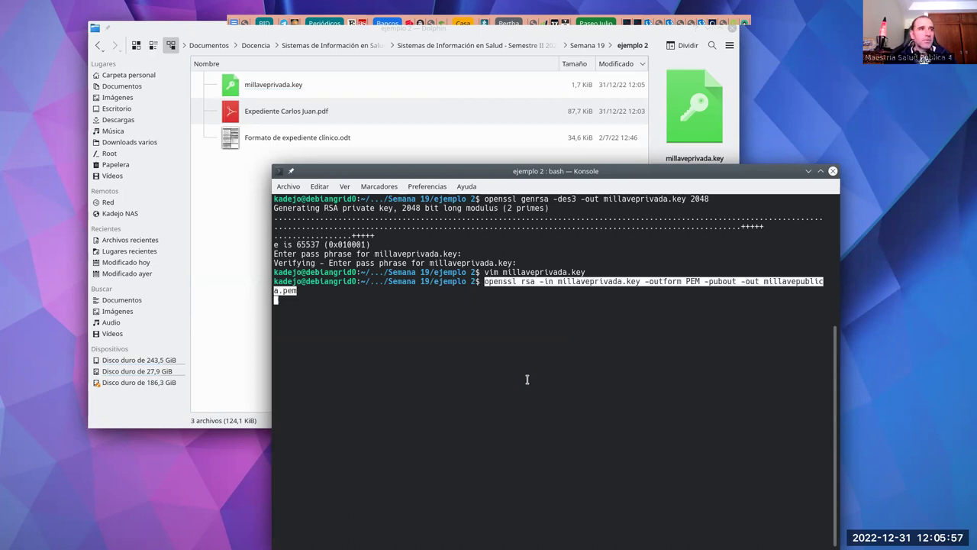
pyautogui.press('Return')
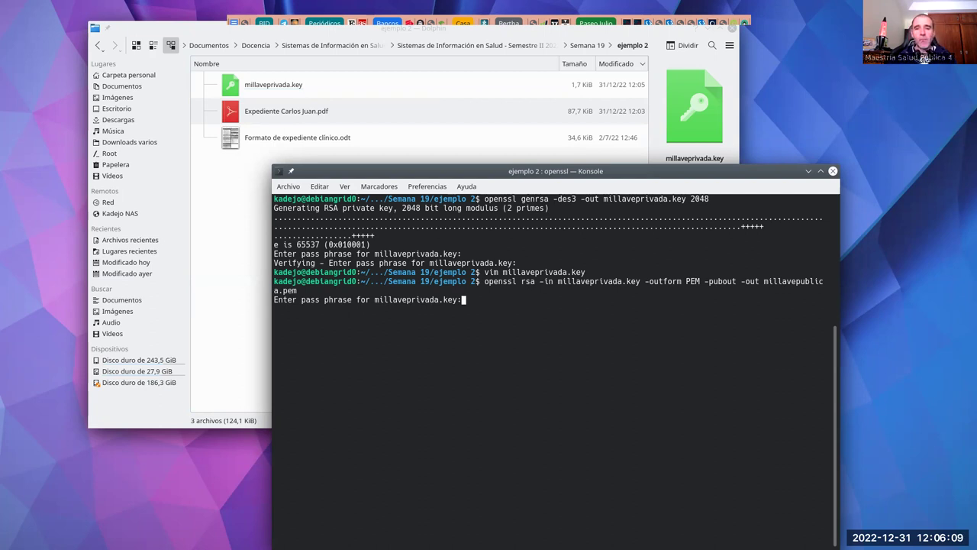
pyautogui.press('Return')
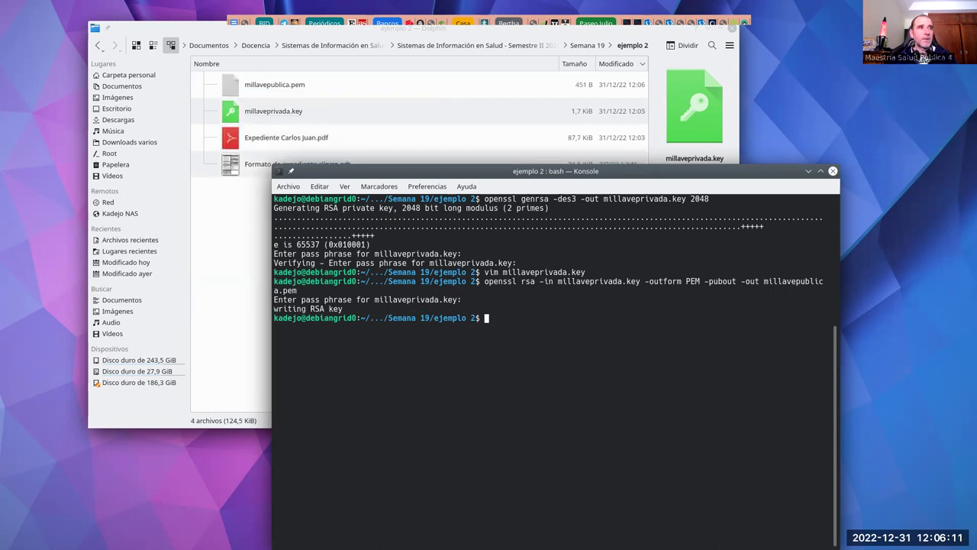
pyautogui.moveTo(279, 85)
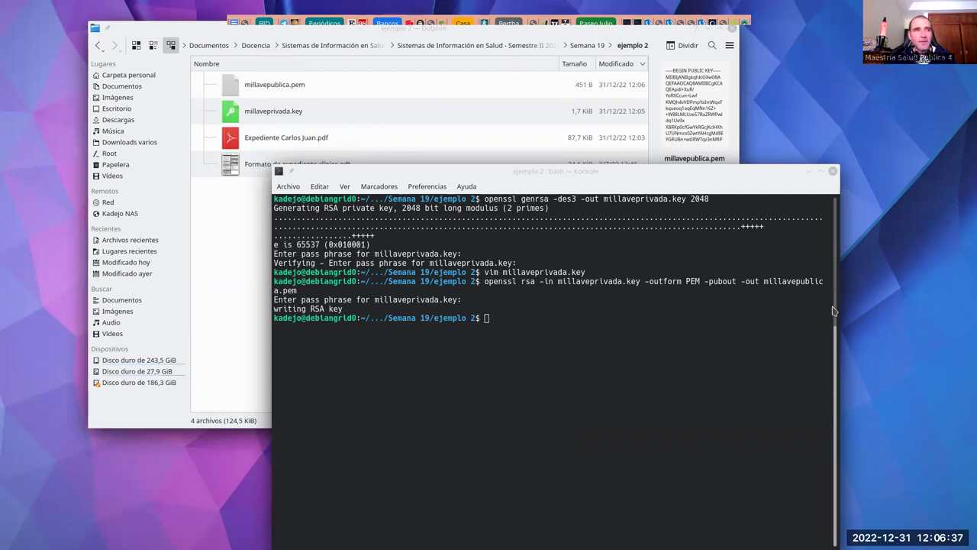
# Step: Generate the 2048-bit DES3-protected minsalCA.key, entering and verifying its passphrase
pyautogui.click(549, 357)
pyautogui.write('openssl genrsa -des3 -out minsalCA.key 2048')
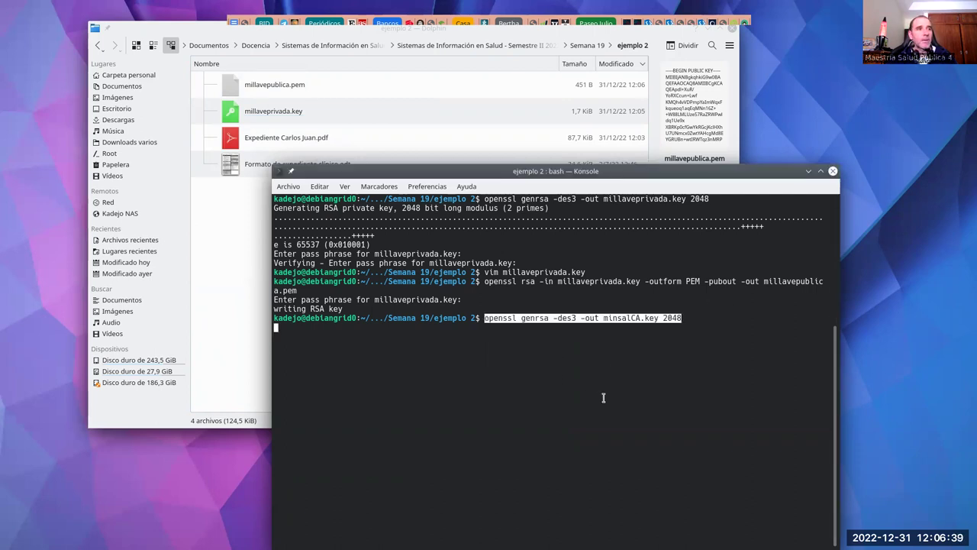
pyautogui.press('Return')
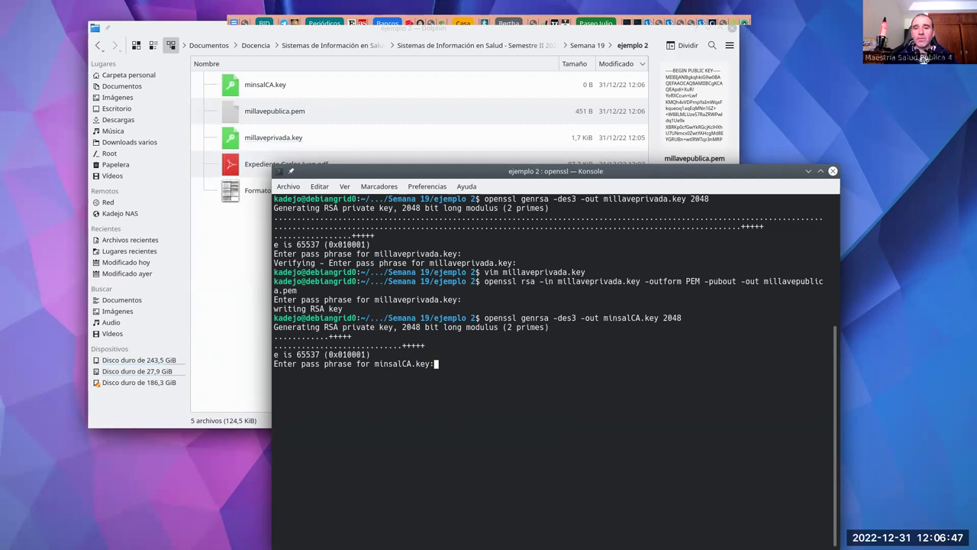
pyautogui.press('Return')
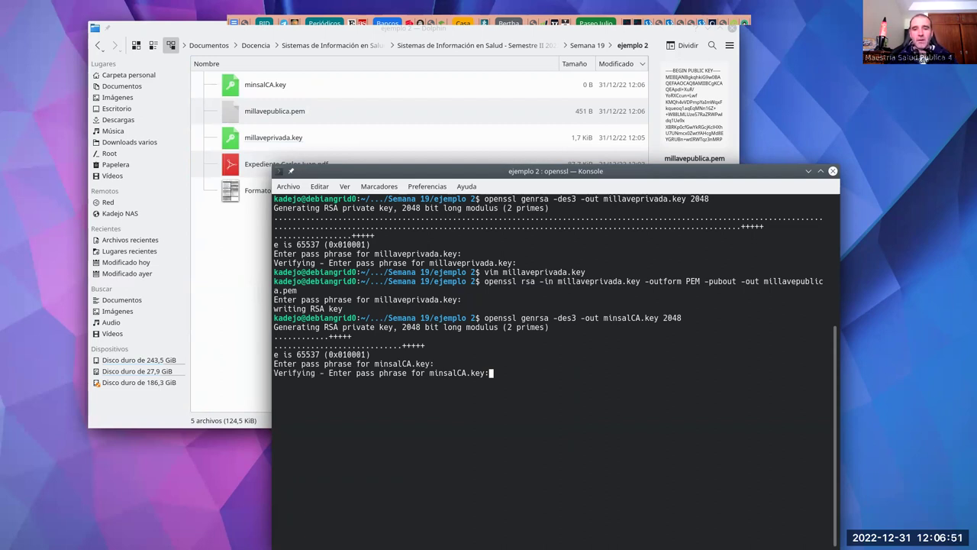
pyautogui.press('Return')
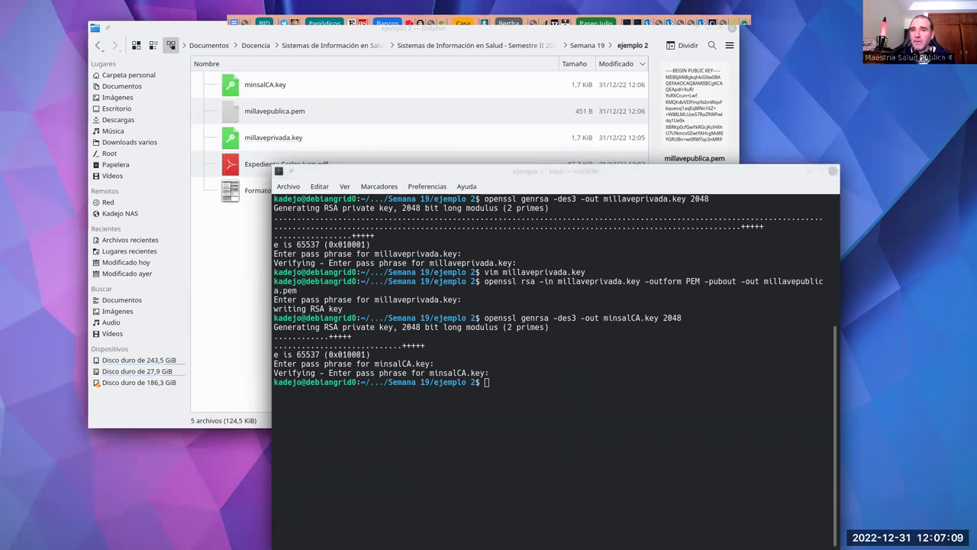
# Step: Run openssl req -x509 for a 1825-day self-signed minsalCA.crt from minsalCA.key
pyautogui.click(598, 375)
pyautogui.write('openssl req -x509 -new -nodes -key minsalCA.key -sha256 -days 1825 -out minsalCA.crt')
pyautogui.press('Return')
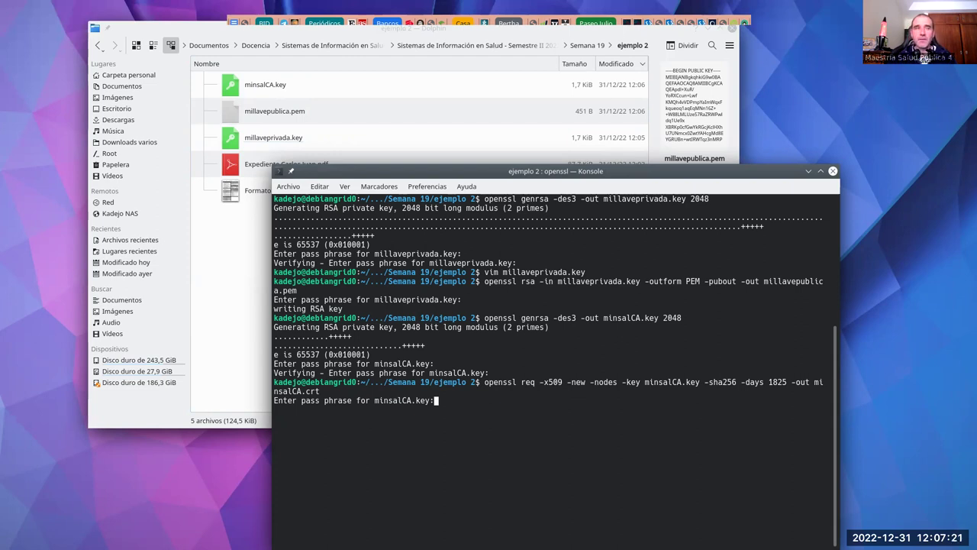
# Step: Enter the minsalCA.key passphrase and set country SV, state and locality San Salvador
pyautogui.press('Return')
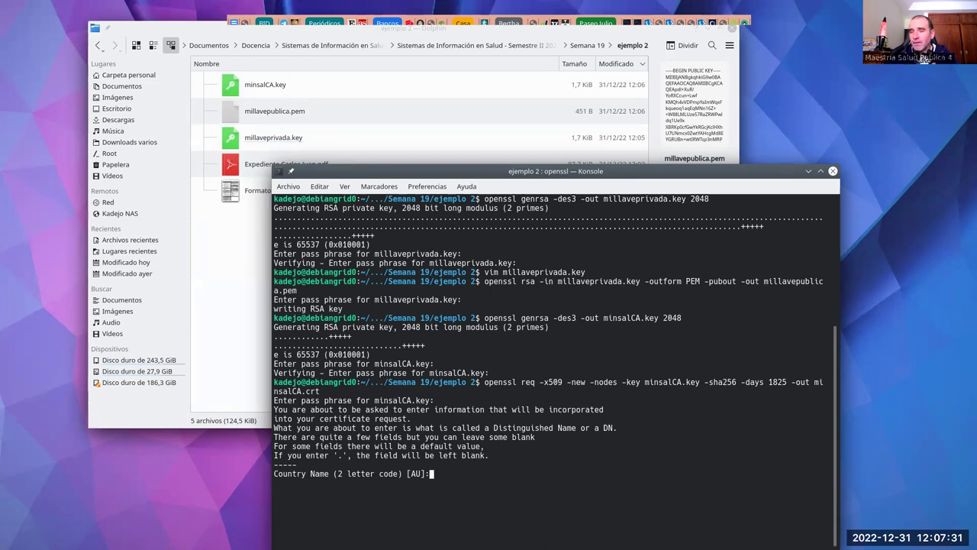
pyautogui.write('SV')
pyautogui.press('Return')
pyautogui.write('Sa')
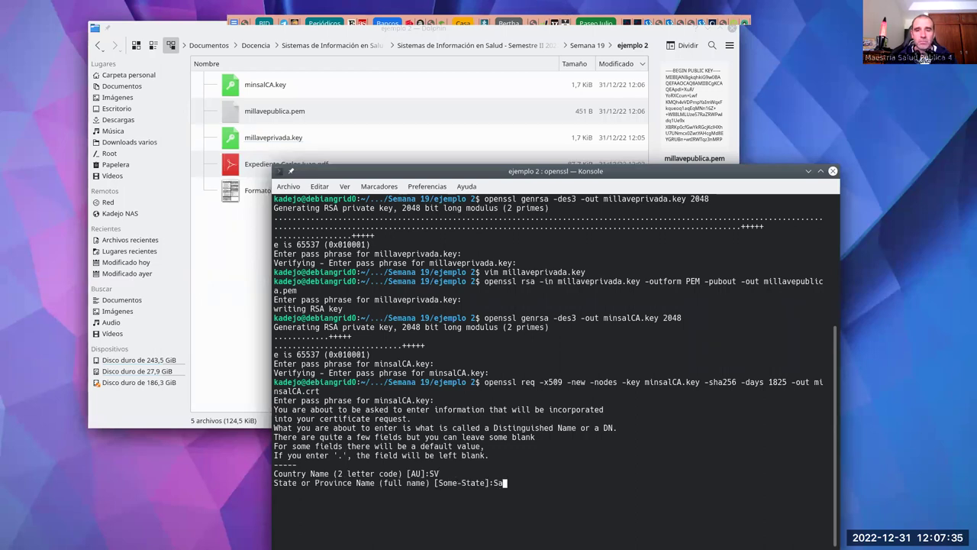
pyautogui.write('n Salvador')
pyautogui.press('Return')
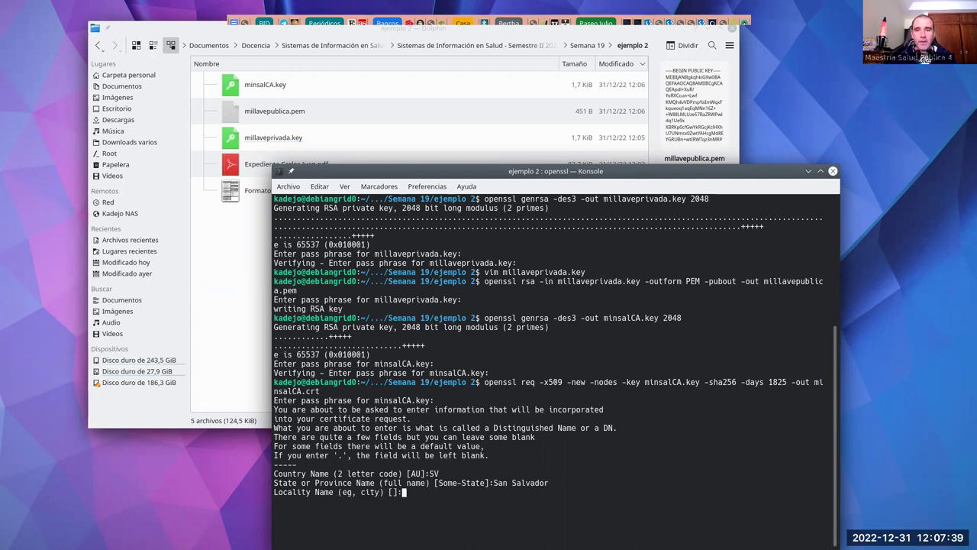
pyautogui.write('San ')
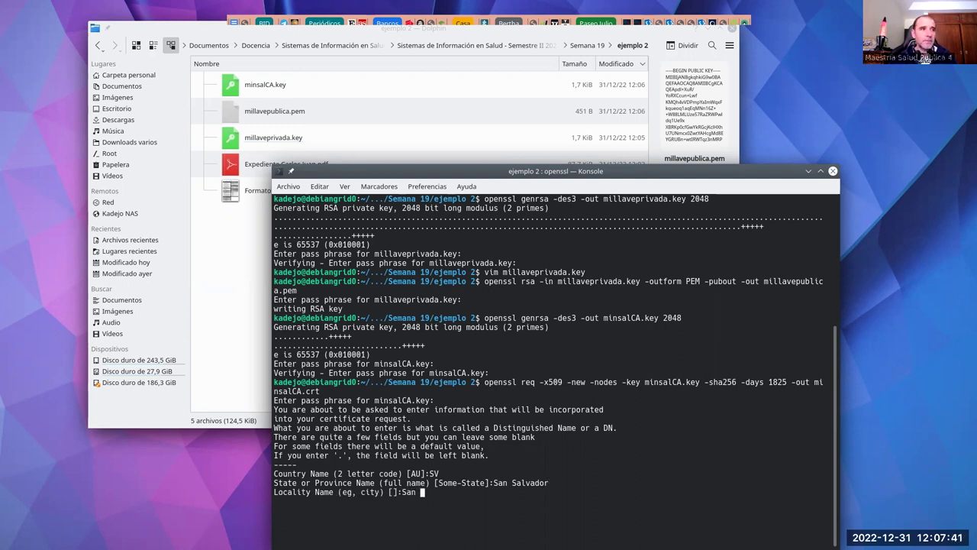
pyautogui.write('Salvador')
pyautogui.press('Return')
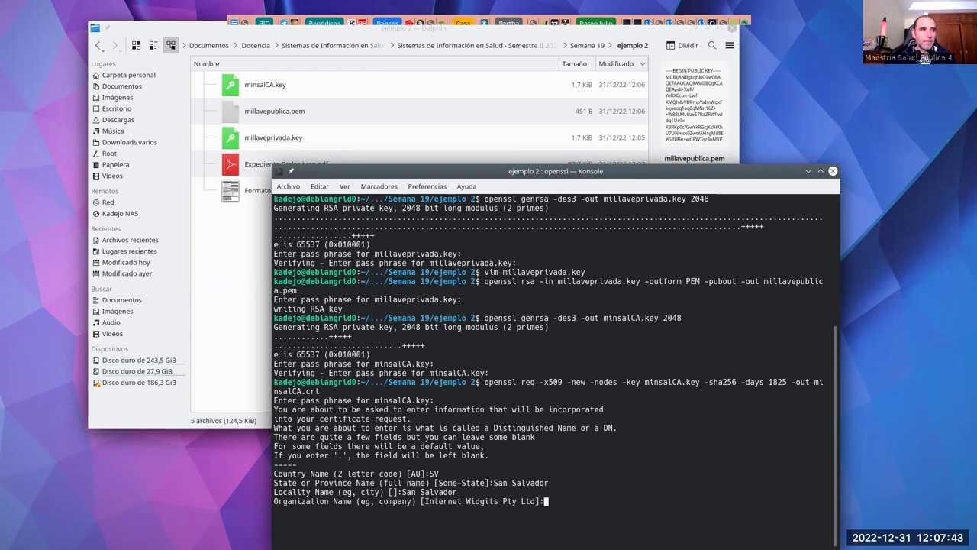
# Step: Set organization Ministerio de Salud, unit DTIC, common name Certificado electronico MINSAL, and the contact e-mail
pyautogui.write('Ministerio de Salud')
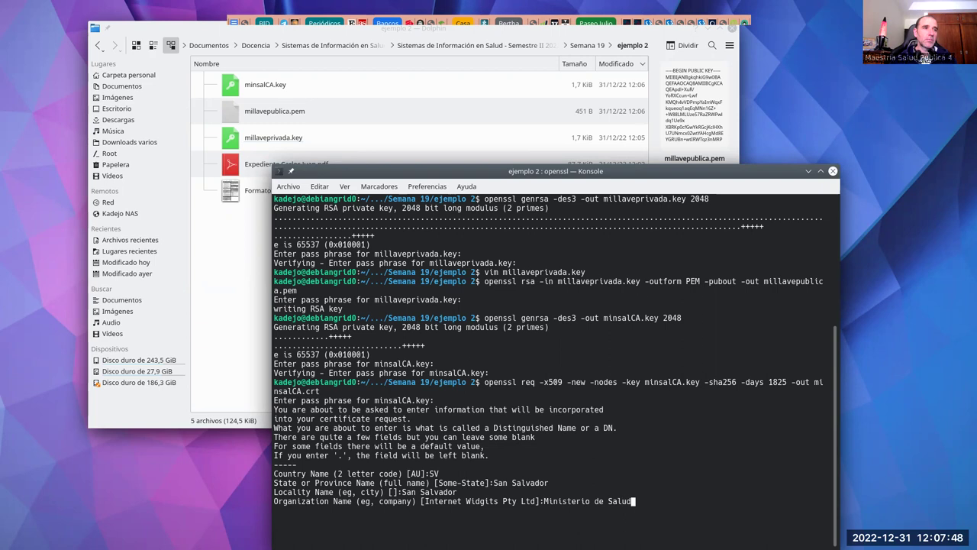
pyautogui.press('Return')
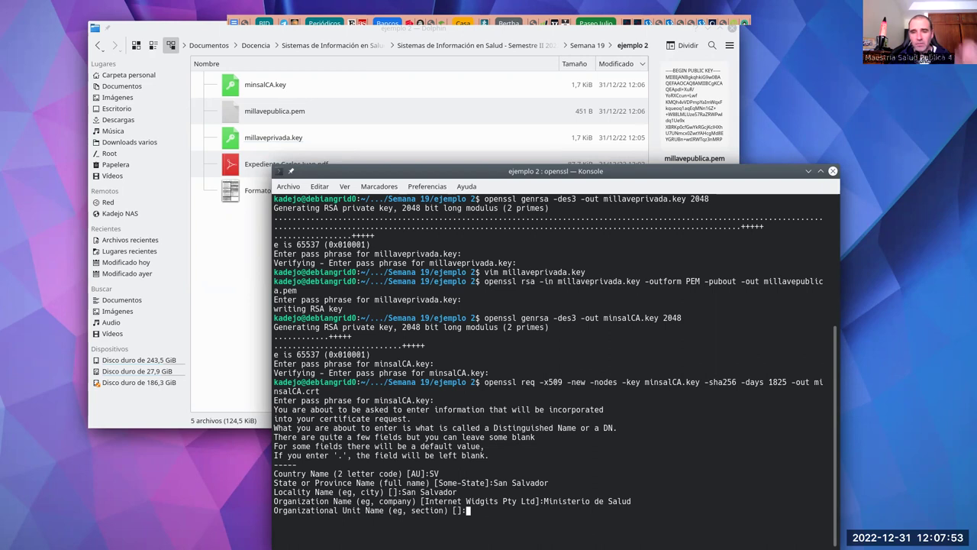
pyautogui.write('DTIC')
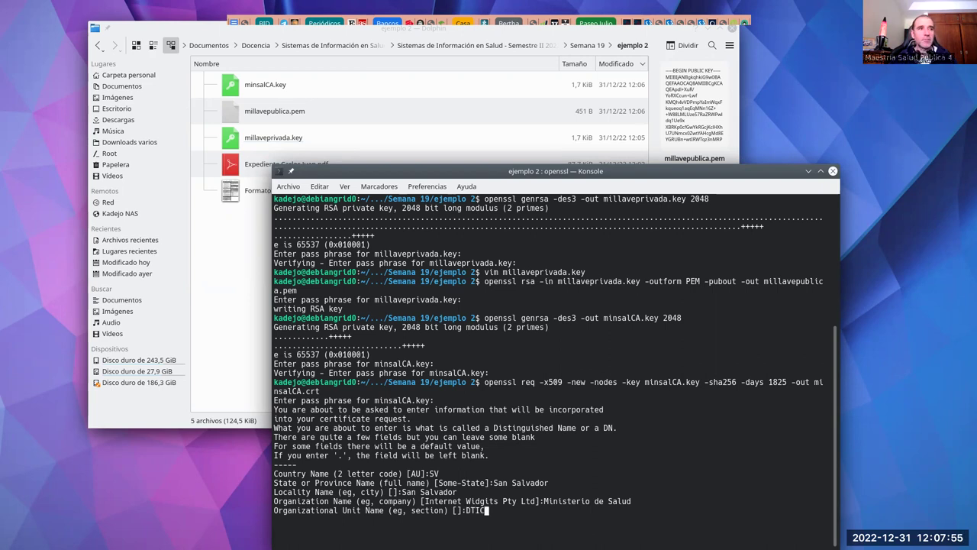
pyautogui.press('Return')
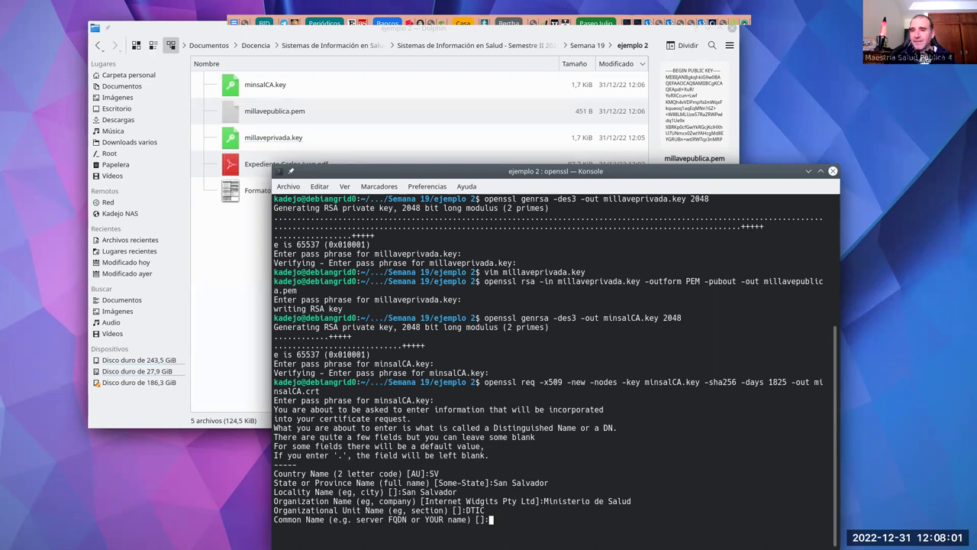
pyautogui.write('Cert')
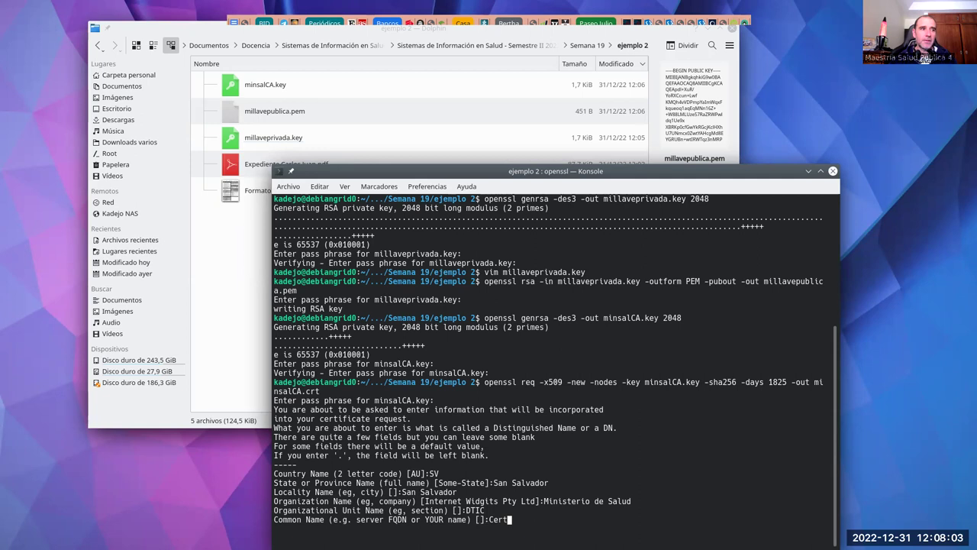
pyautogui.write('ifica')
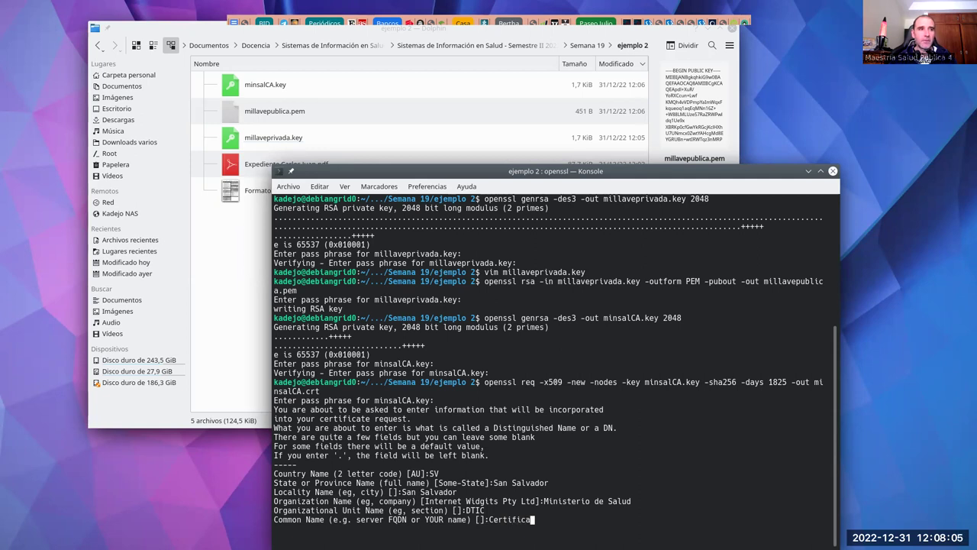
pyautogui.write('do electronico MINSAL')
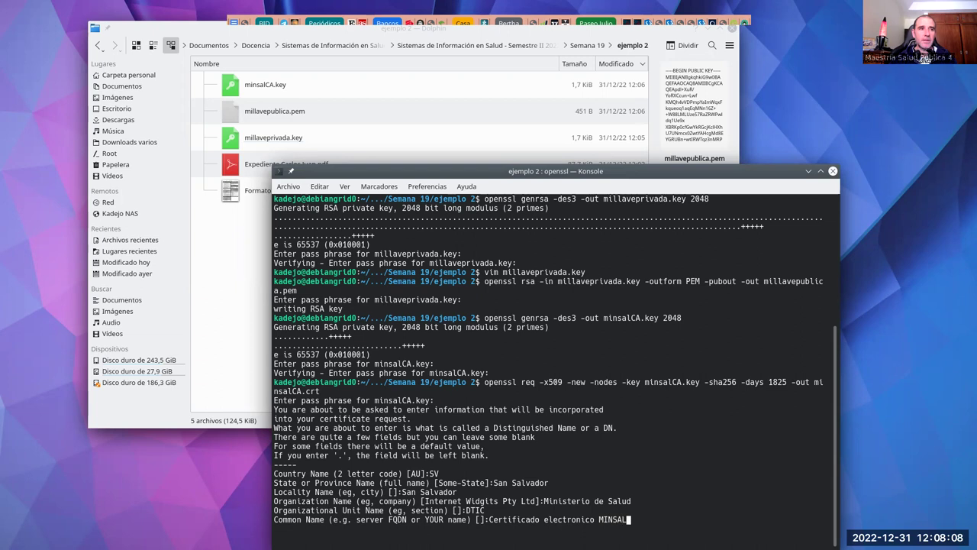
pyautogui.press('Return')
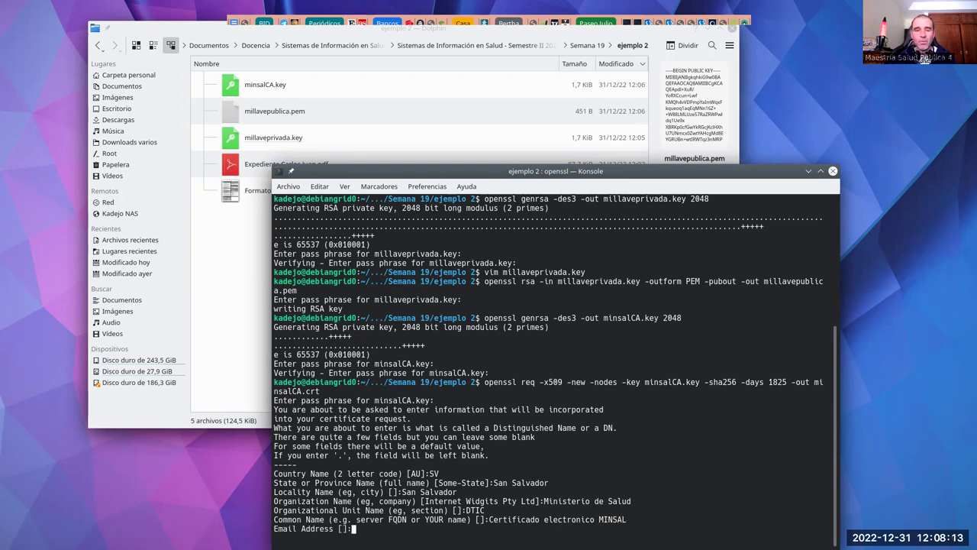
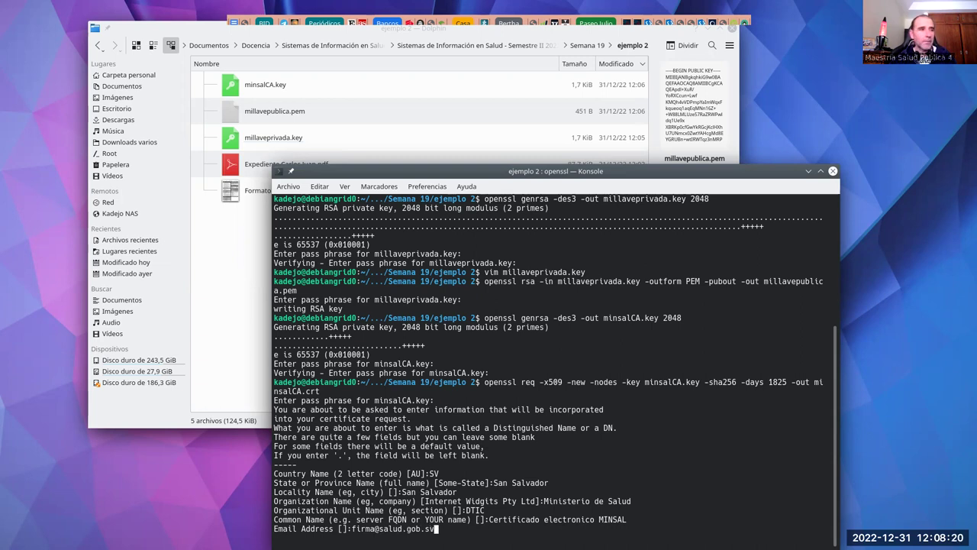
pyautogui.press('Return')
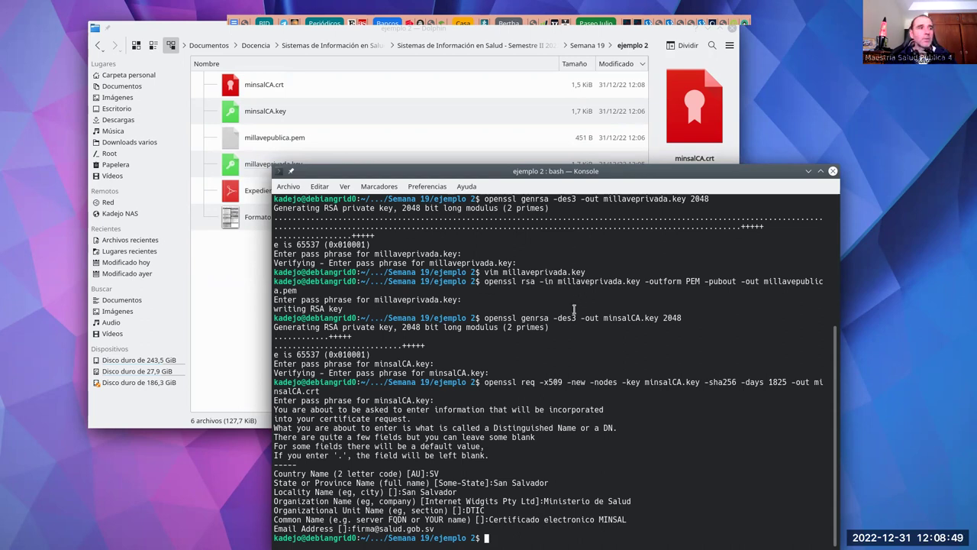
# Step: Clear the terminal and run openssl req -new on millaveprivada.key to create millaveprivada.csr
pyautogui.moveTo(510, 155); pyautogui.dragTo(506, 129)
pyautogui.write('clear')
pyautogui.press('Return')
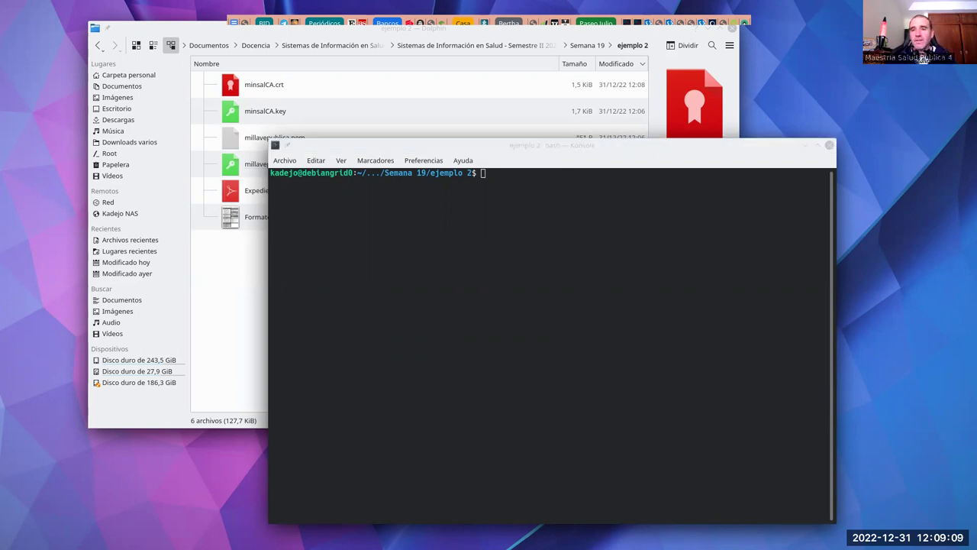
pyautogui.click(496, 264)
pyautogui.middleClick(495, 264)
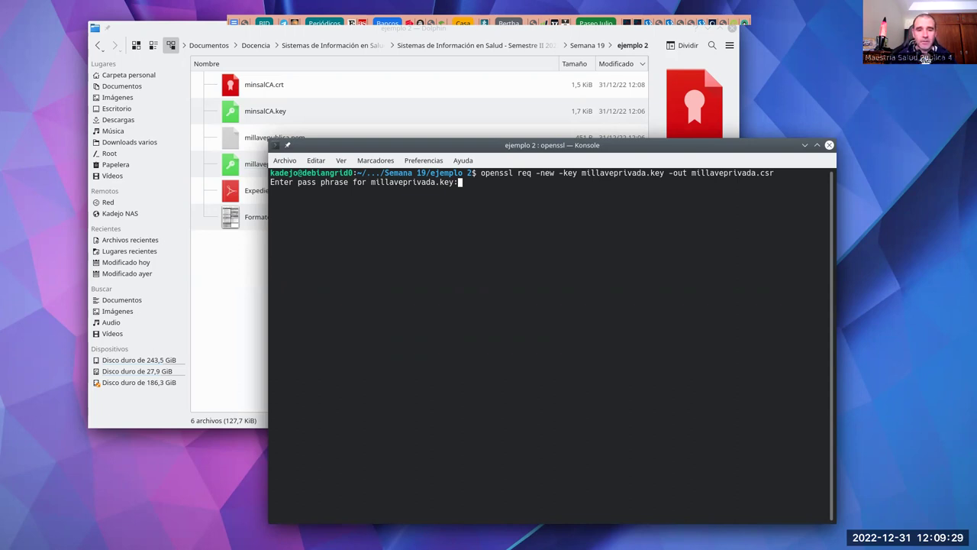
# Step: Enter the key passphrase and set country SV with Usulutan as state and locality
pyautogui.press('Return')
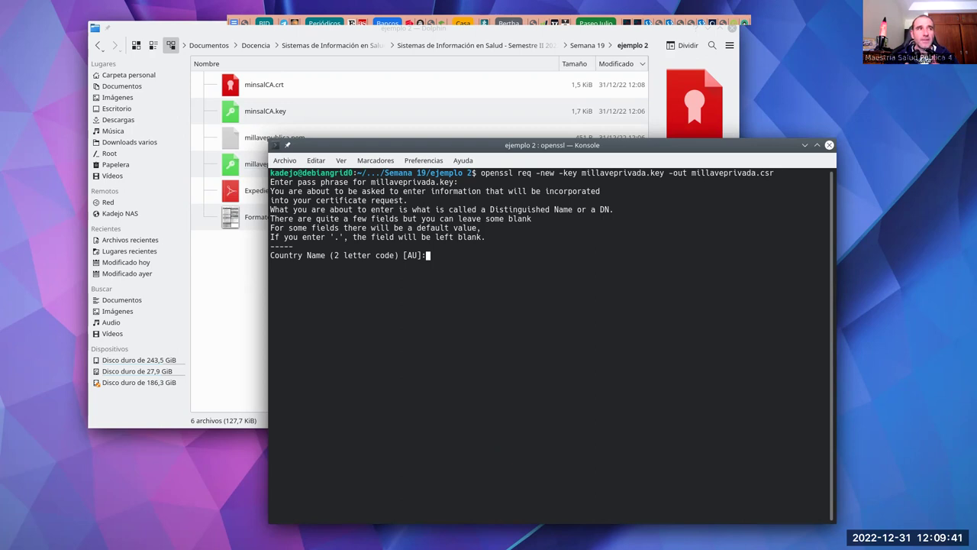
pyautogui.write('SV')
pyautogui.press('Return')
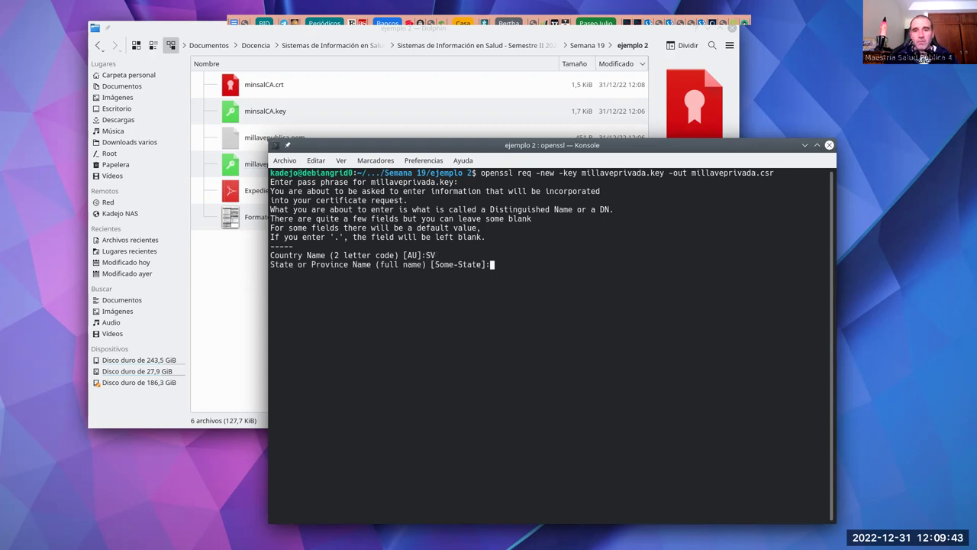
pyautogui.write('U')
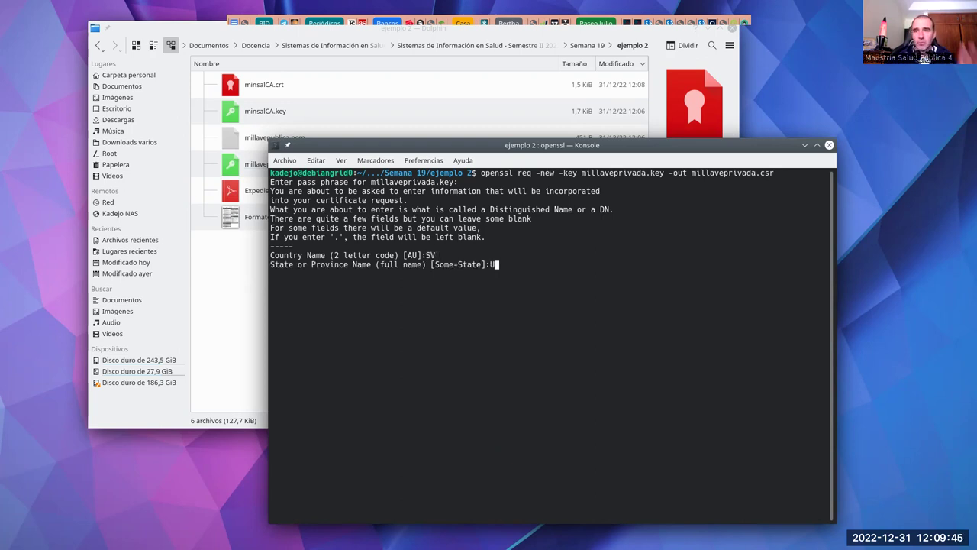
pyautogui.write('sulutan')
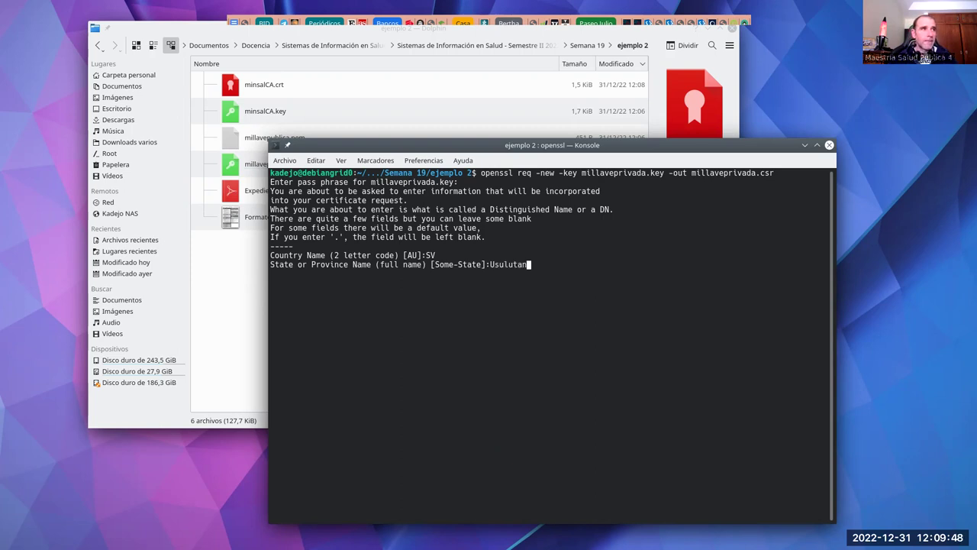
pyautogui.press('Return')
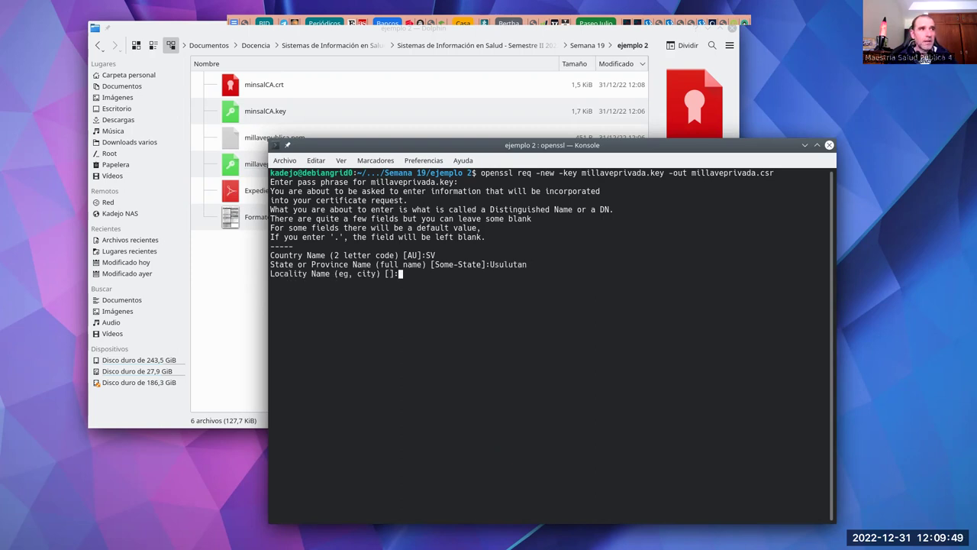
pyautogui.write('Usu')
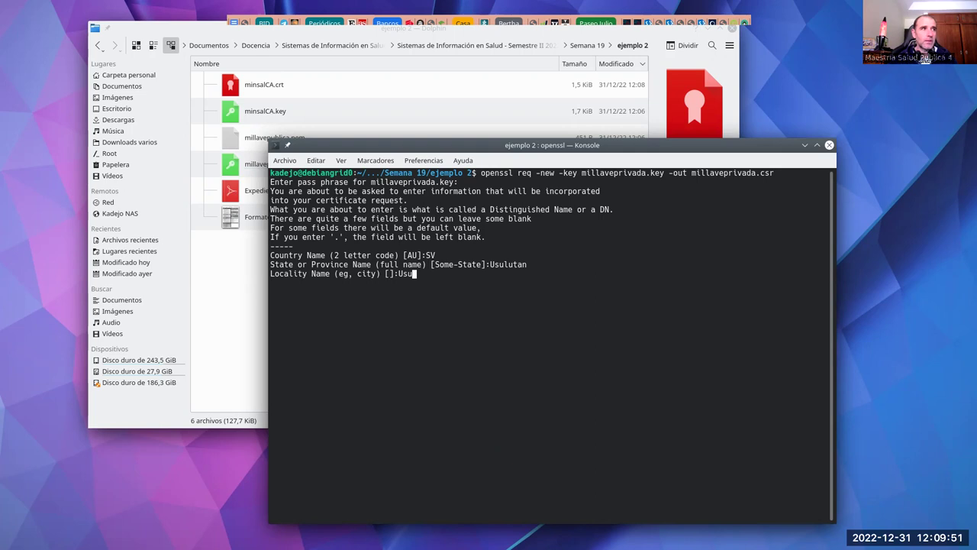
pyautogui.write('lutan')
pyautogui.press('Return')
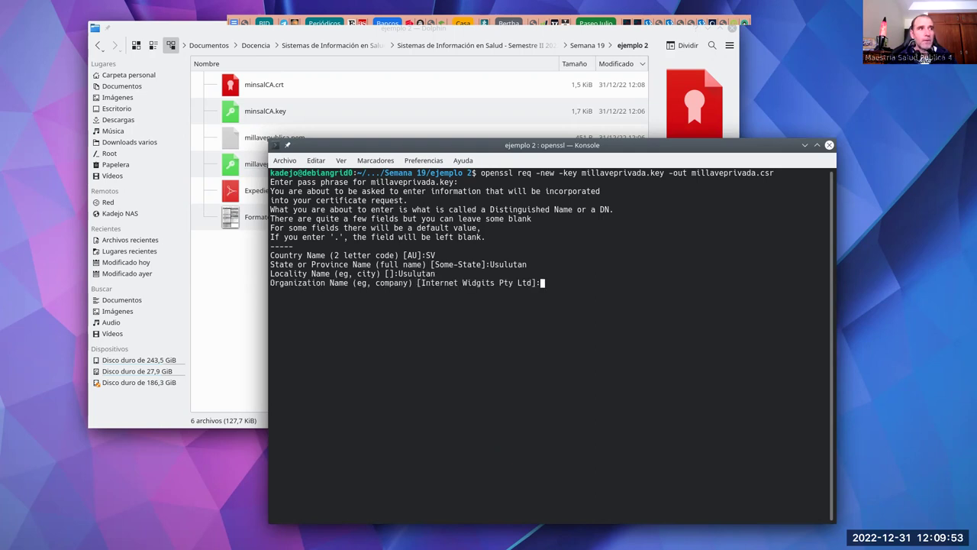
# Step: Enter Hospital San Pedro de Usulutan, unit Consulta externa, the doctor's name and e-mail; skip the challenge password
pyautogui.write('Hospita')
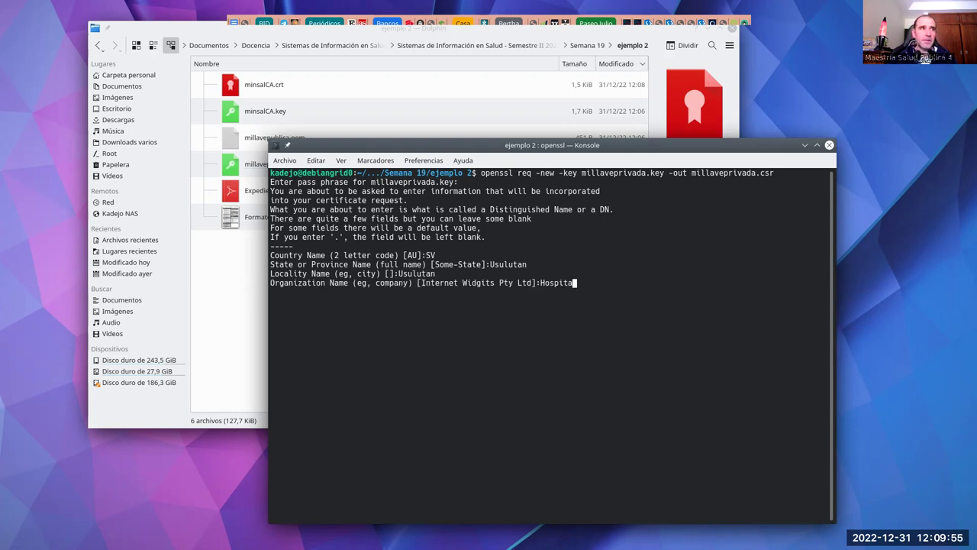
pyautogui.write('l San Pedr')
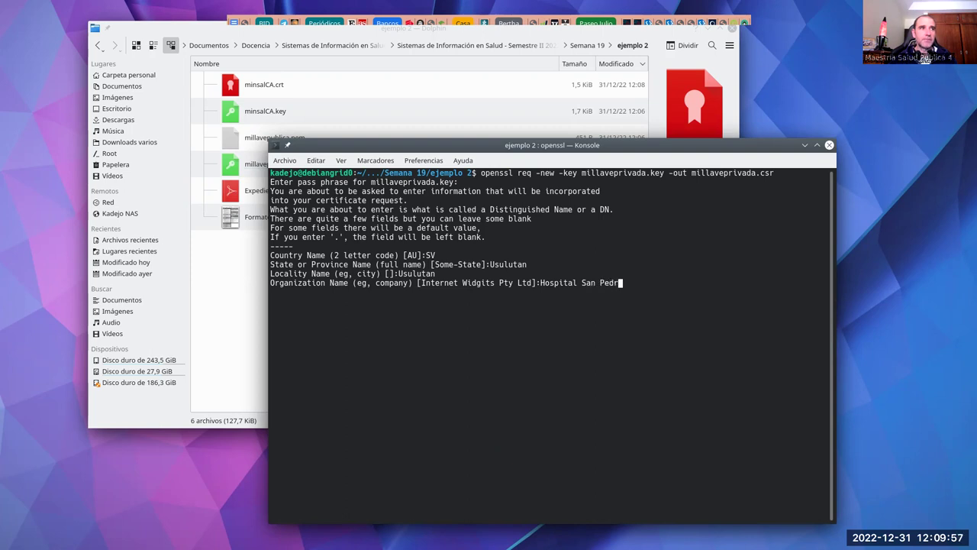
pyautogui.write('o de Usus')
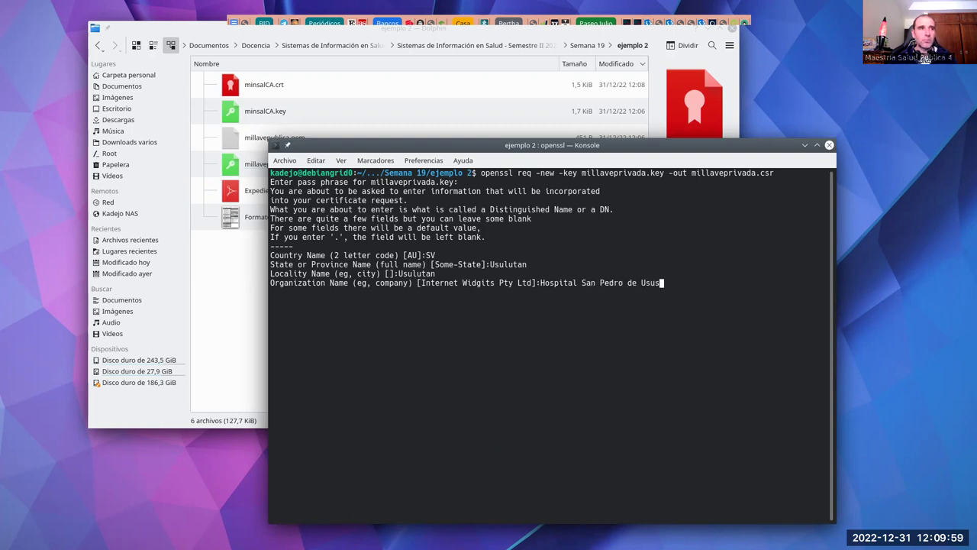
pyautogui.write('utan')
pyautogui.press('Return')
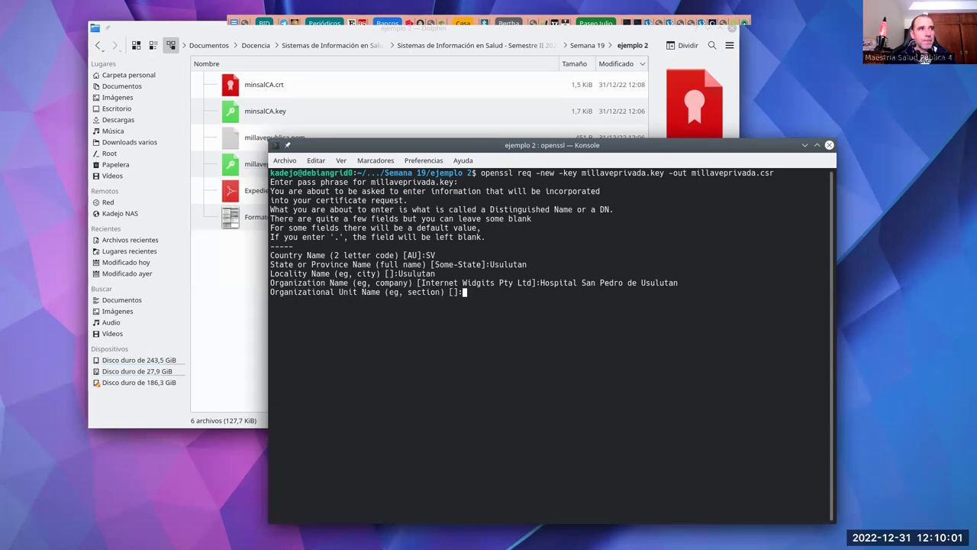
pyautogui.write('Ca')
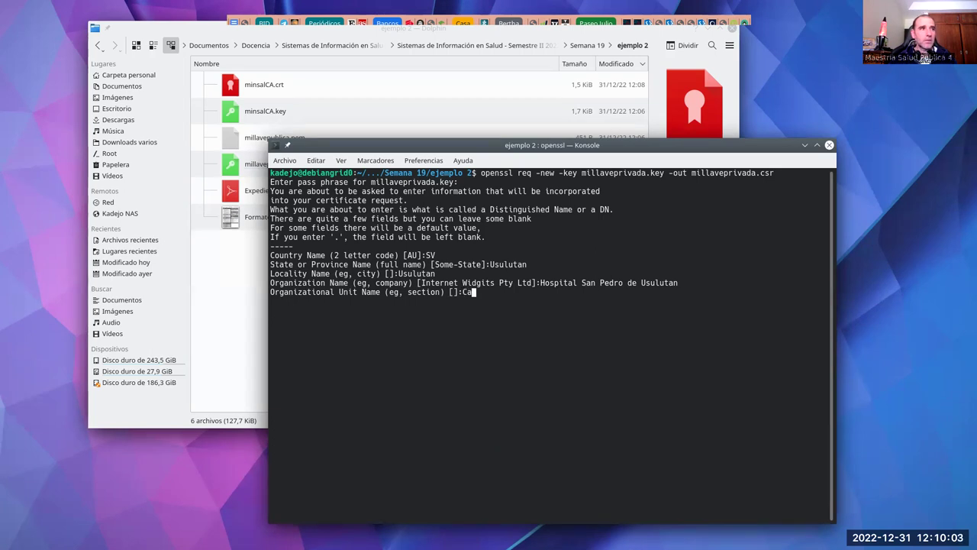
pyautogui.press('BackSpace')
pyautogui.write('onsulta ex')
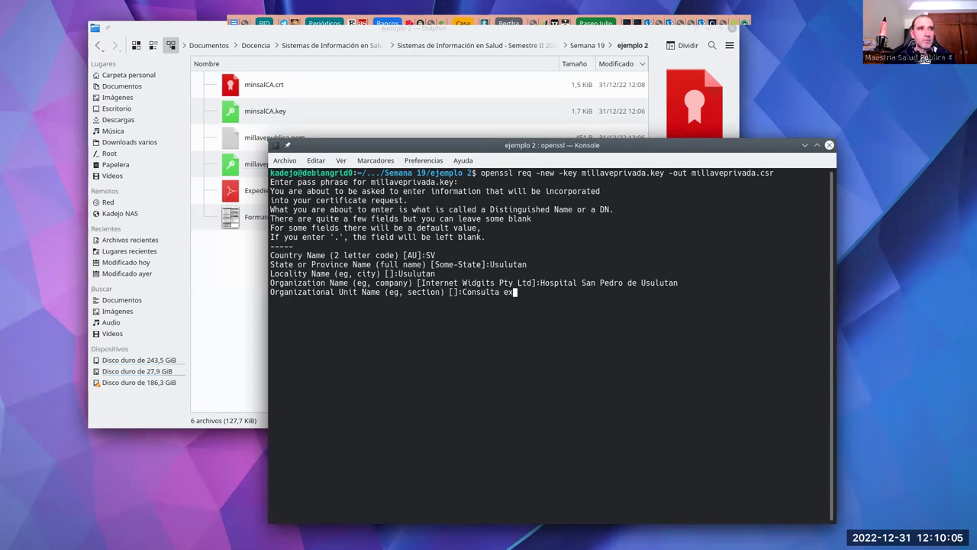
pyautogui.write('terna')
pyautogui.press('Return')
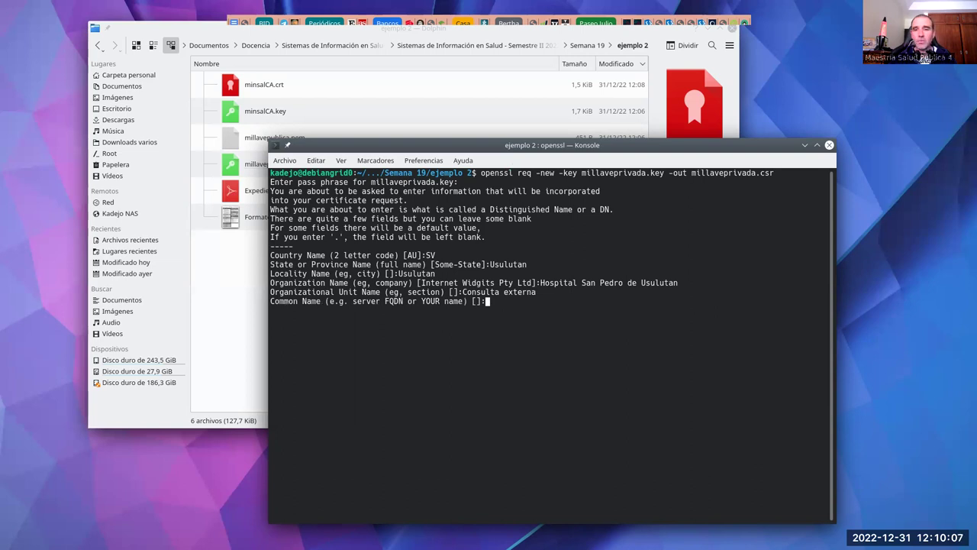
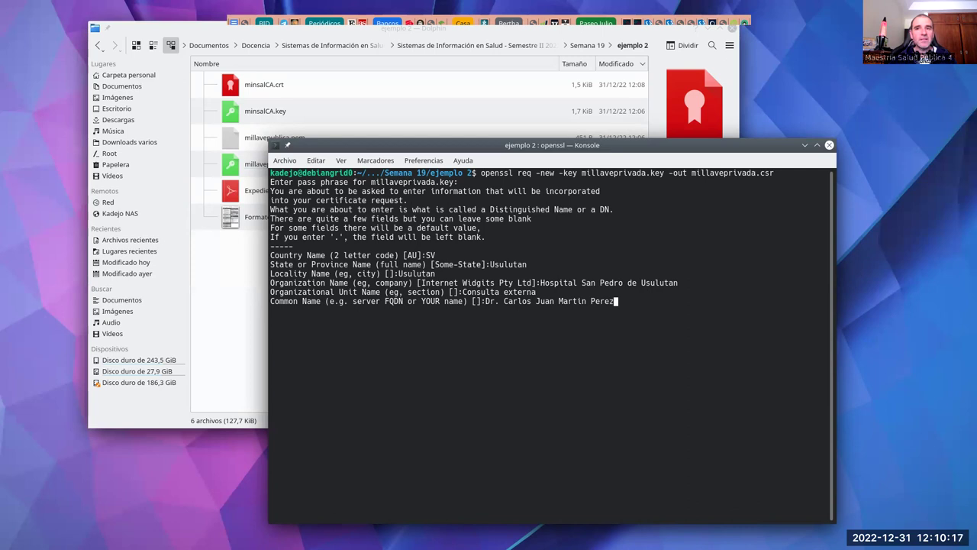
pyautogui.press('Return')
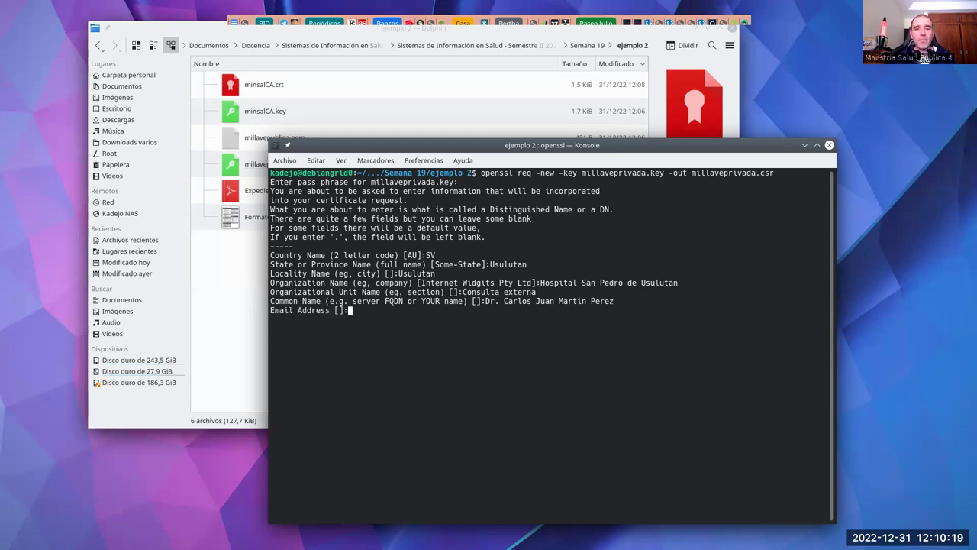
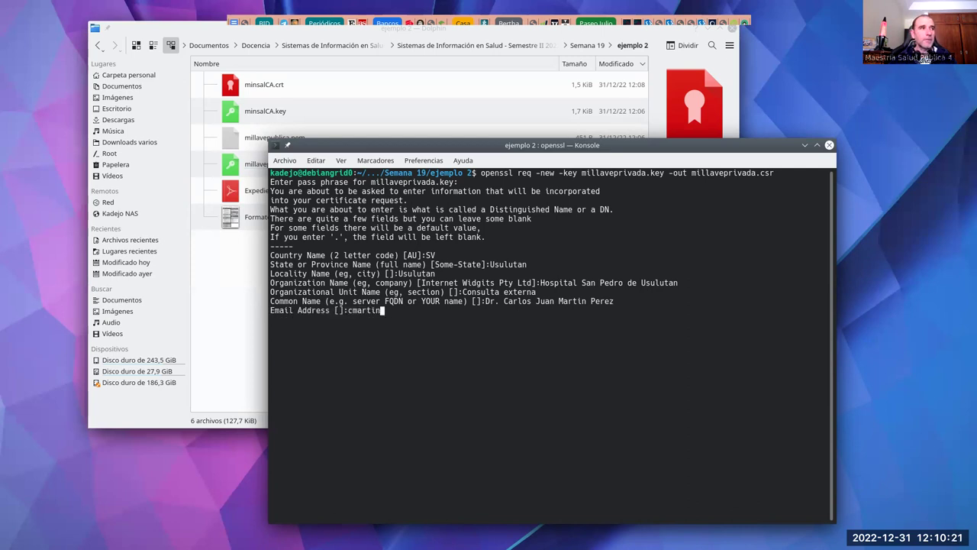
pyautogui.press('Return')
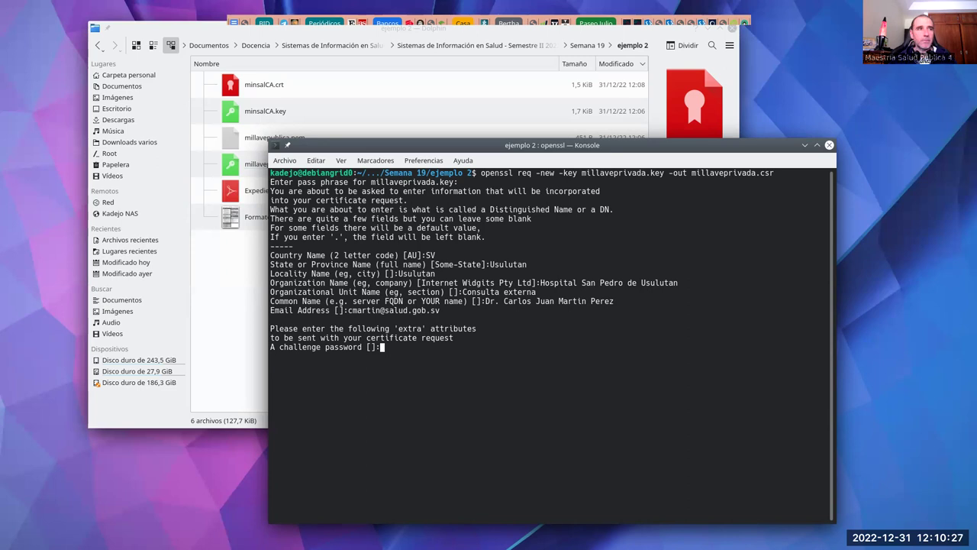
pyautogui.press('Return')
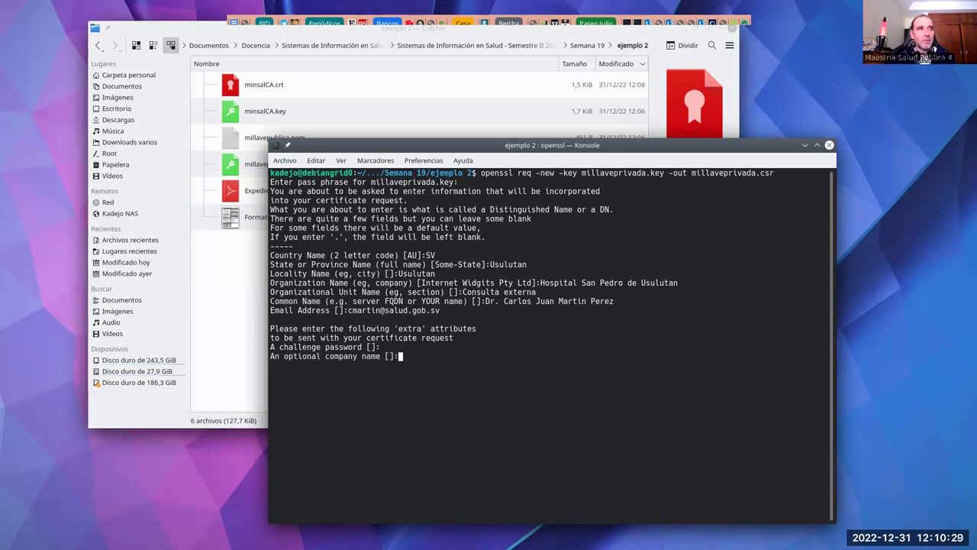
# Step: Finish millaveprivada.csr and sign it with the minsalCA key into the 365-day firmacertificada.crt
pyautogui.press('Return')
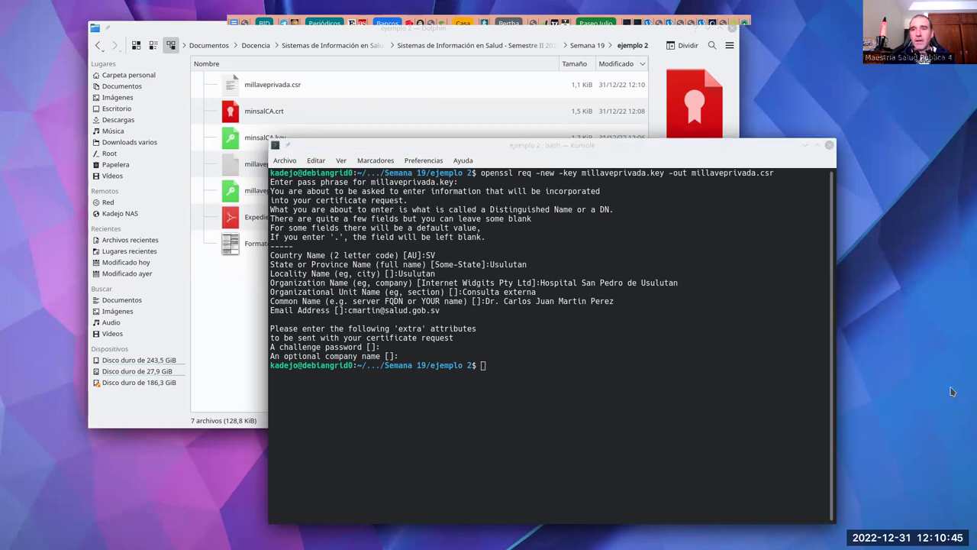
pyautogui.click(583, 345)
pyautogui.write('openssl x509 -req -days 365 -CA minsalCA.crt -CAkey minsalCA.key -CAcreateserial -in millaveprivada.csr -out firmacertificada.crt')
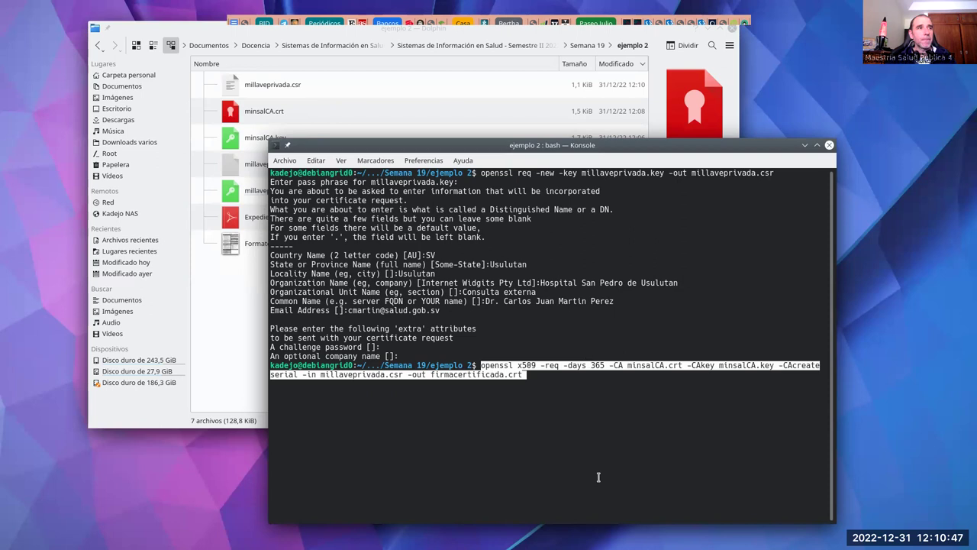
pyautogui.press('Return')
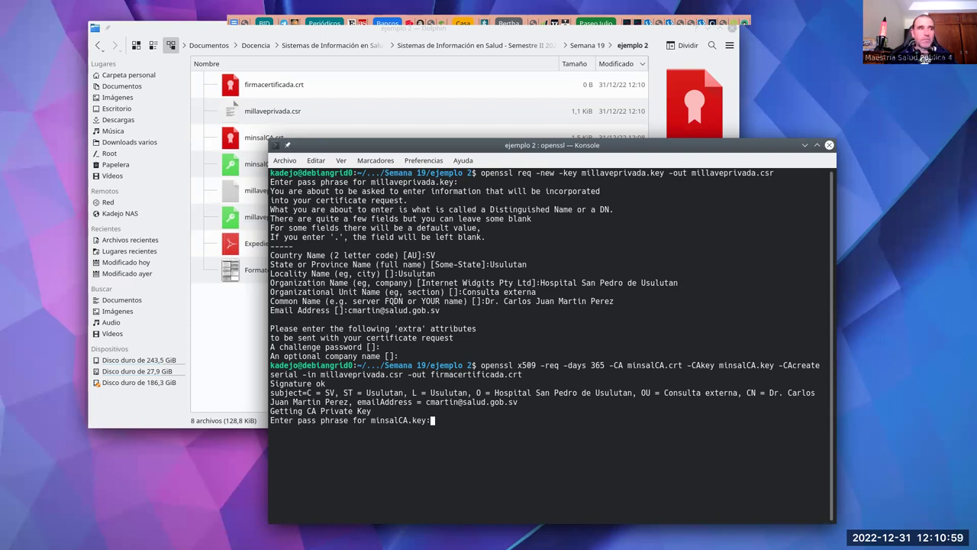
pyautogui.press('Return')
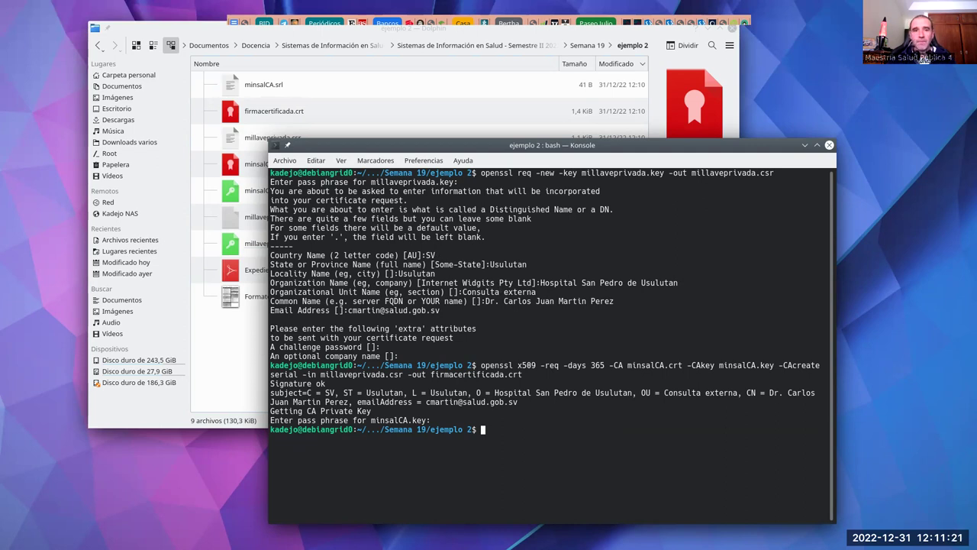
pyautogui.click(923, 60)
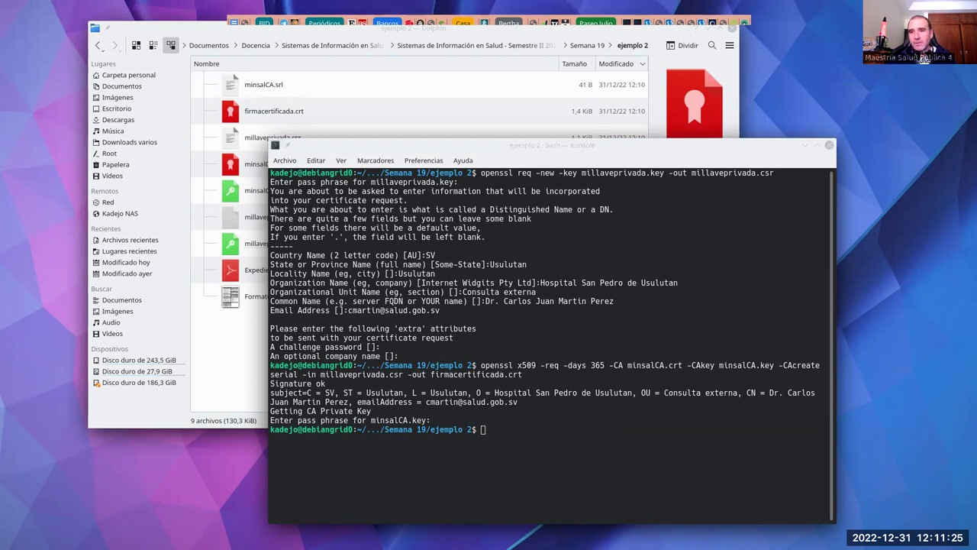
# Step: Export the certificate and key into firmacertificada.p12 with an export password, then return to Writer
pyautogui.click(655, 364)
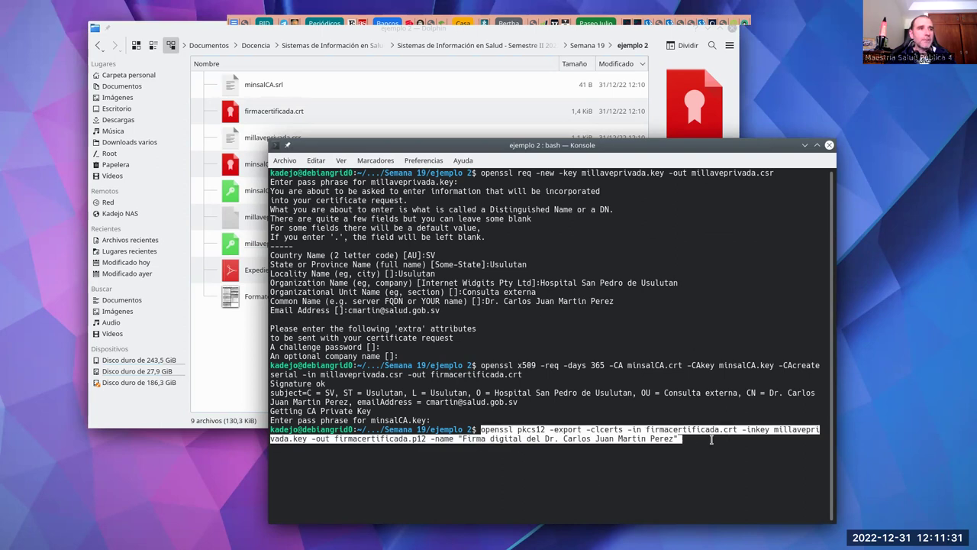
pyautogui.press('Return')
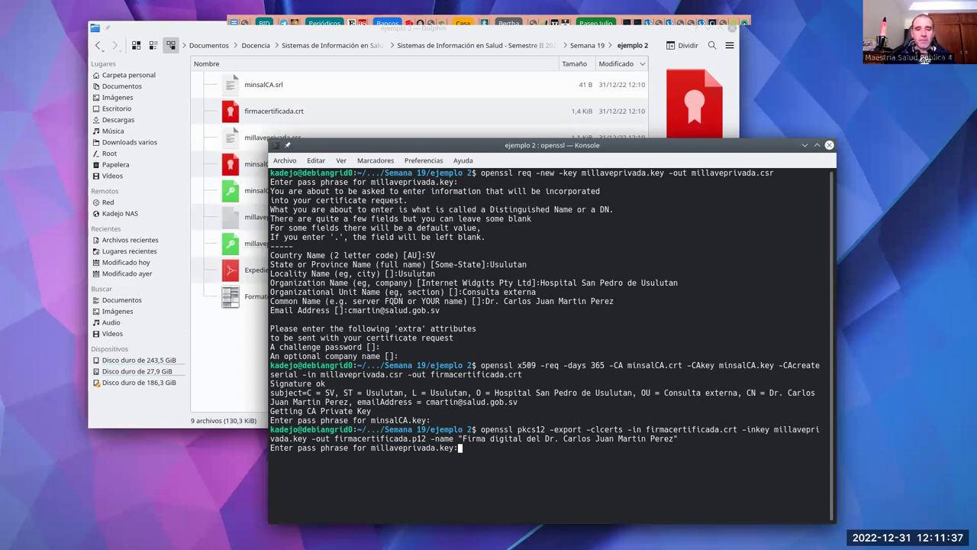
pyautogui.press('Return')
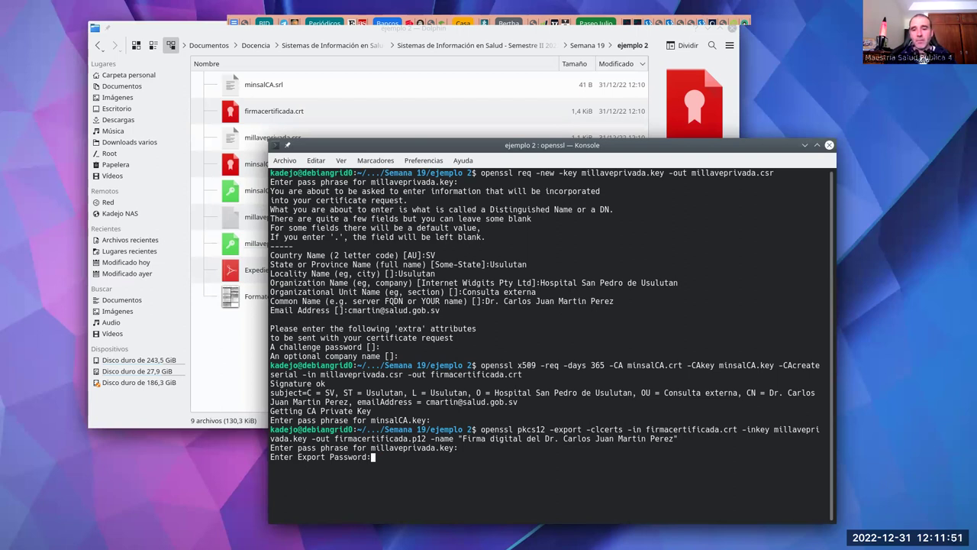
pyautogui.press('Return')
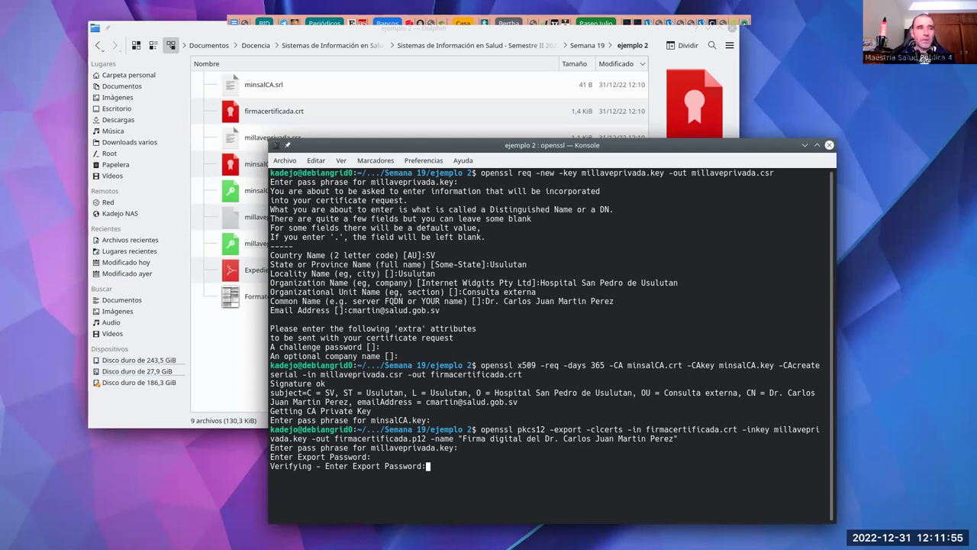
pyautogui.press('Return')
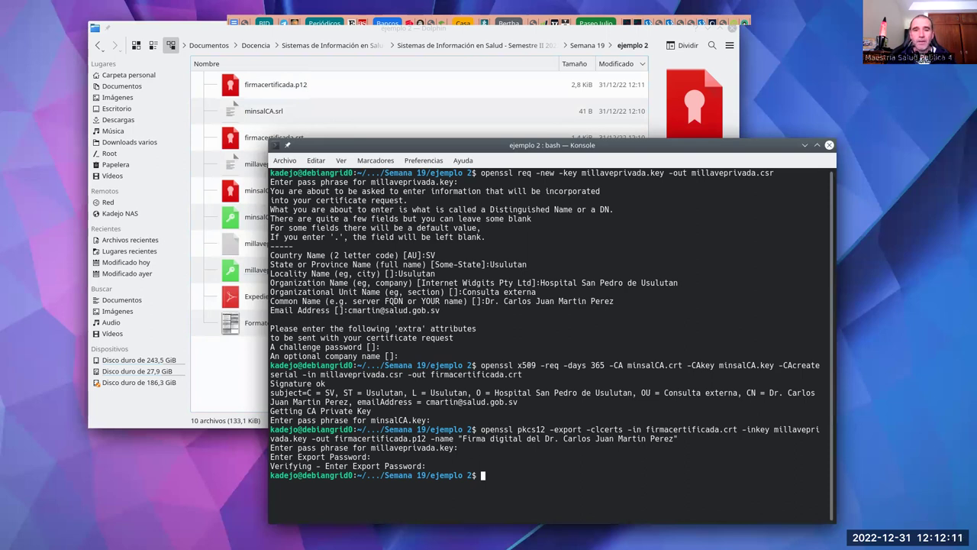
pyautogui.hotkey('alt', 'Tab')
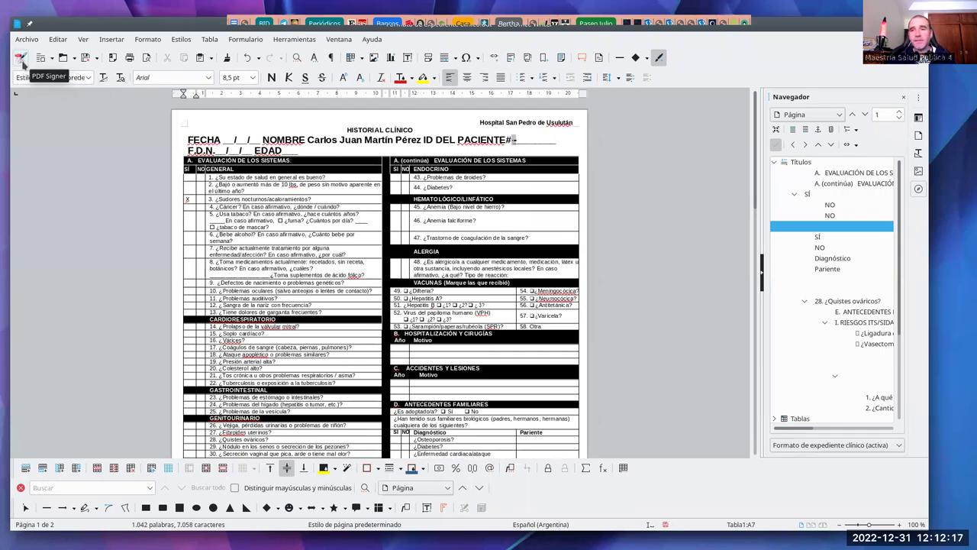
# Step: Launch JSignPdf from the PDF Signer toolbar button
pyautogui.click(24, 64)
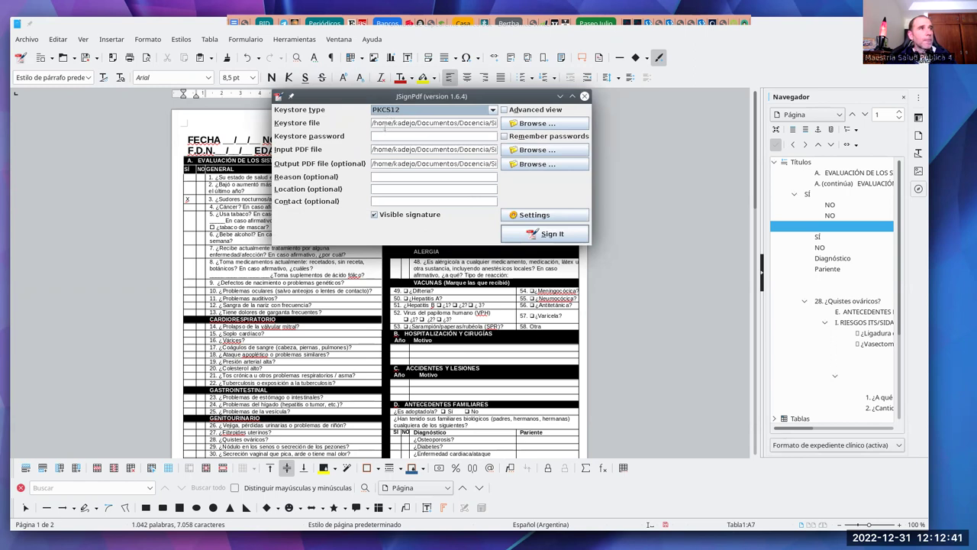
# Step: Choose firmacertificada.p12 from Semana 19/ejemplo 2 as JSignPdf's keystore file
pyautogui.click(544, 125)
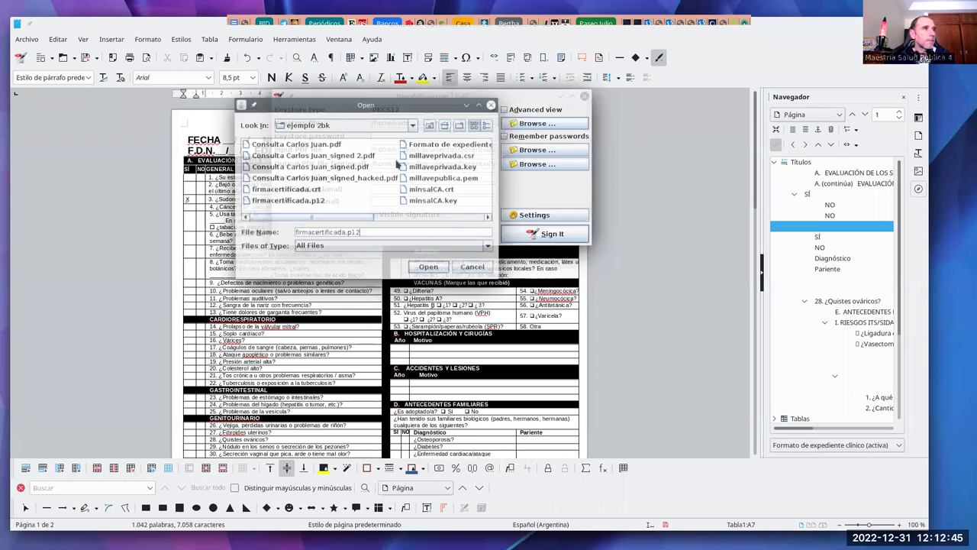
pyautogui.click(429, 125)
pyautogui.click(276, 156)
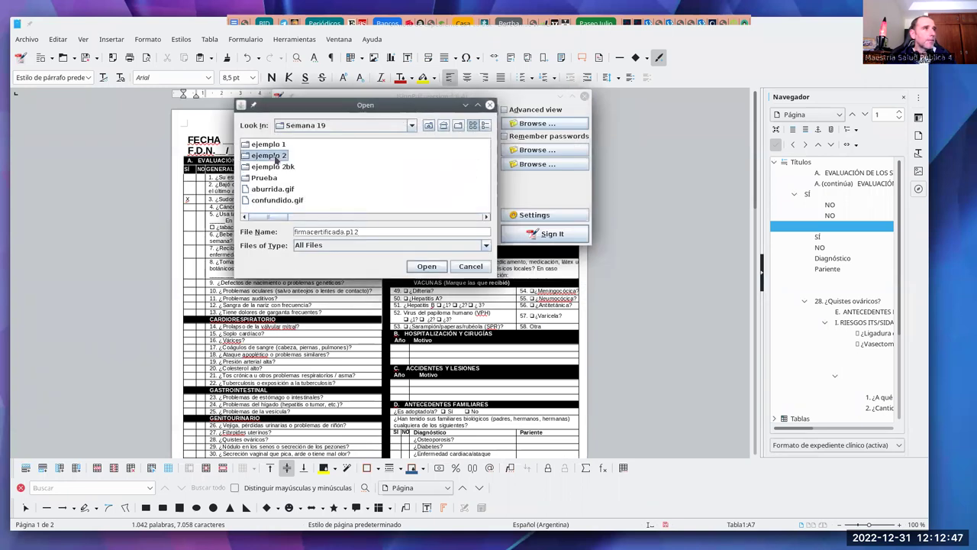
pyautogui.keyDown('ctrl'); pyautogui.click(264, 156); pyautogui.keyUp('ctrl')
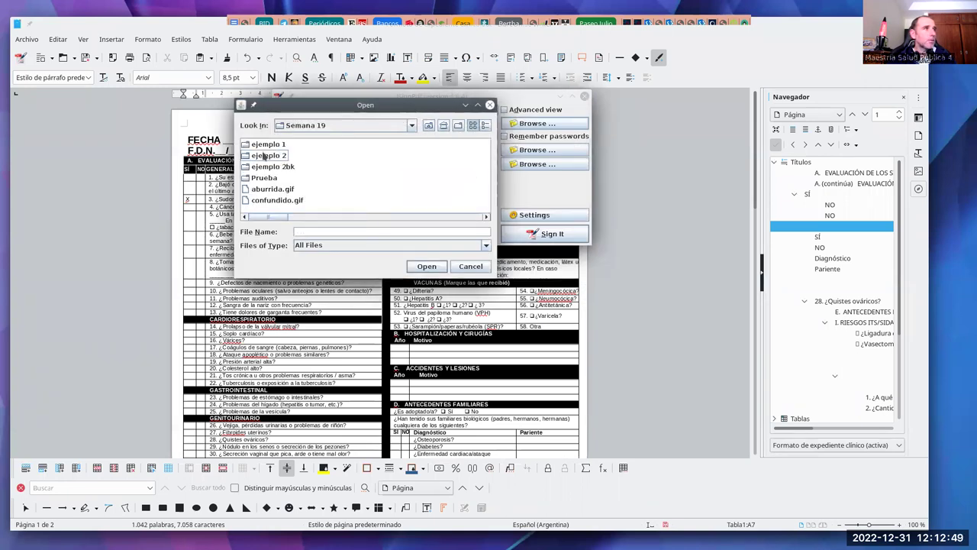
pyautogui.doubleClick(264, 156)
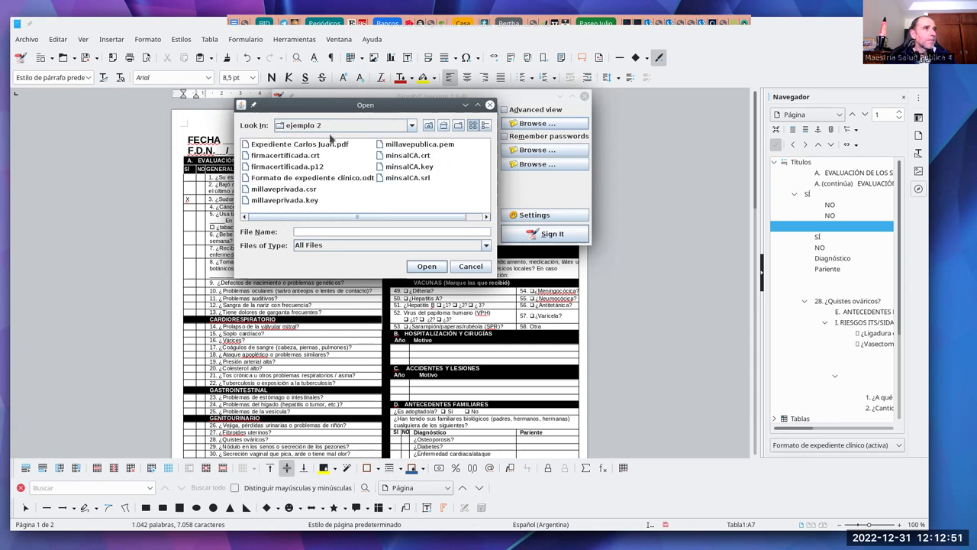
pyautogui.click(296, 170)
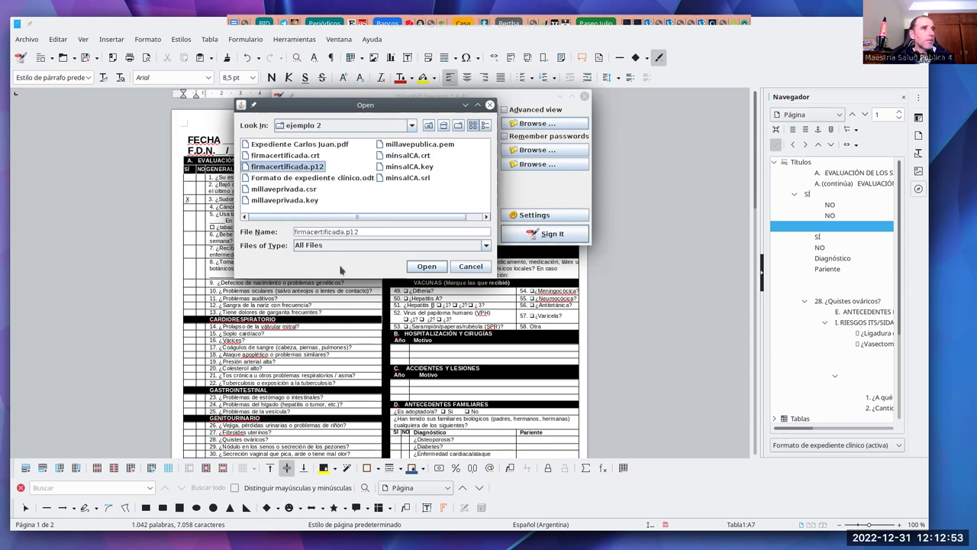
pyautogui.click(426, 266)
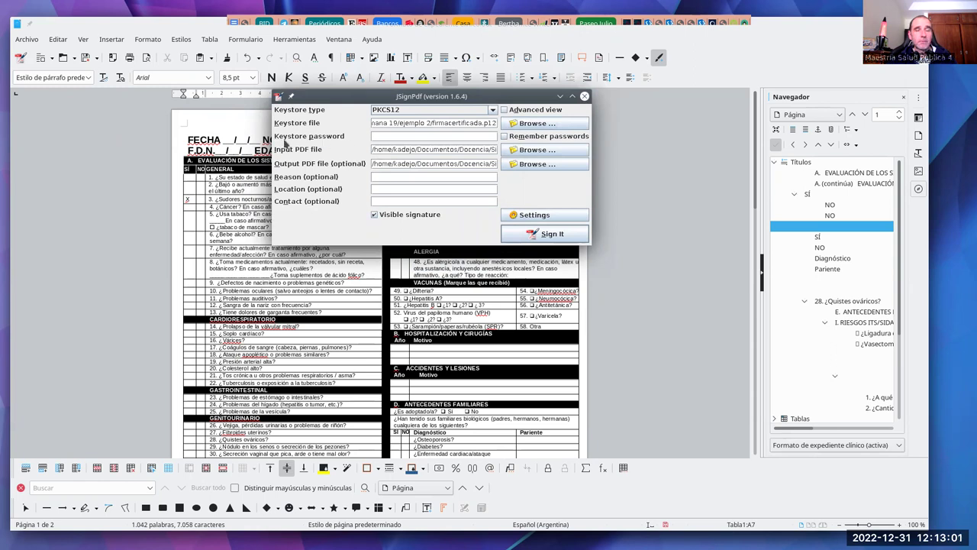
# Step: Enter the keystore password and select the patient's Expediente PDF in ejemplo 2 as input
pyautogui.click(403, 136)
pyautogui.write('••')
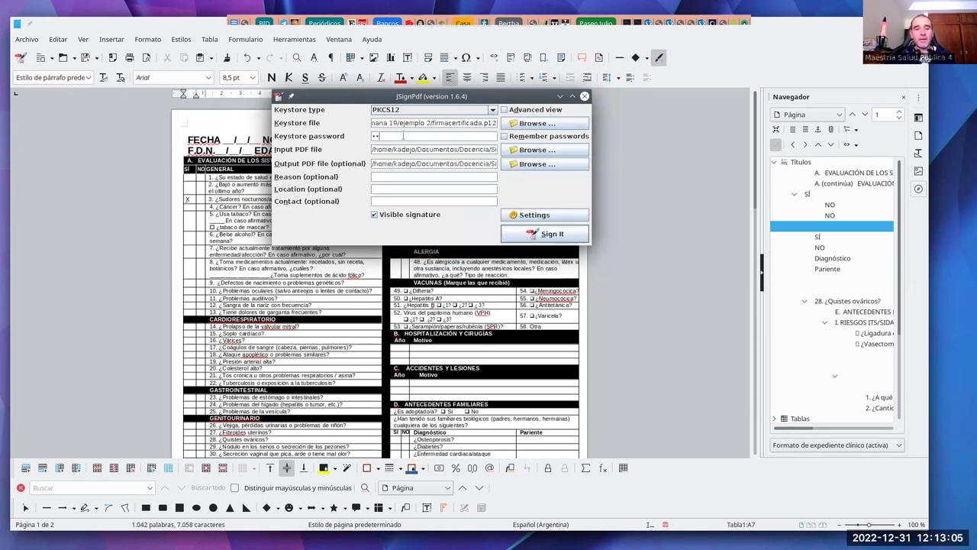
pyautogui.write('••••••••')
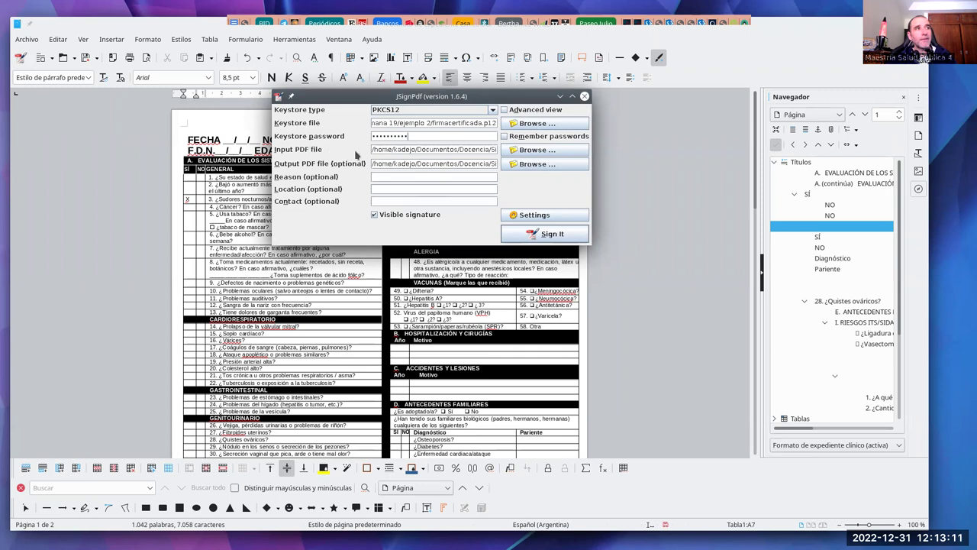
pyautogui.click(534, 150)
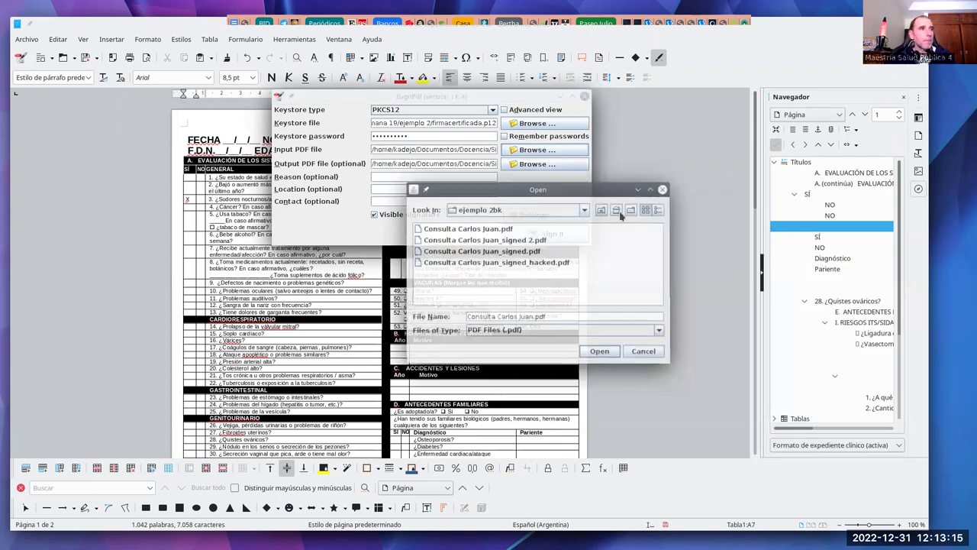
pyautogui.click(602, 211)
pyautogui.doubleClick(451, 240)
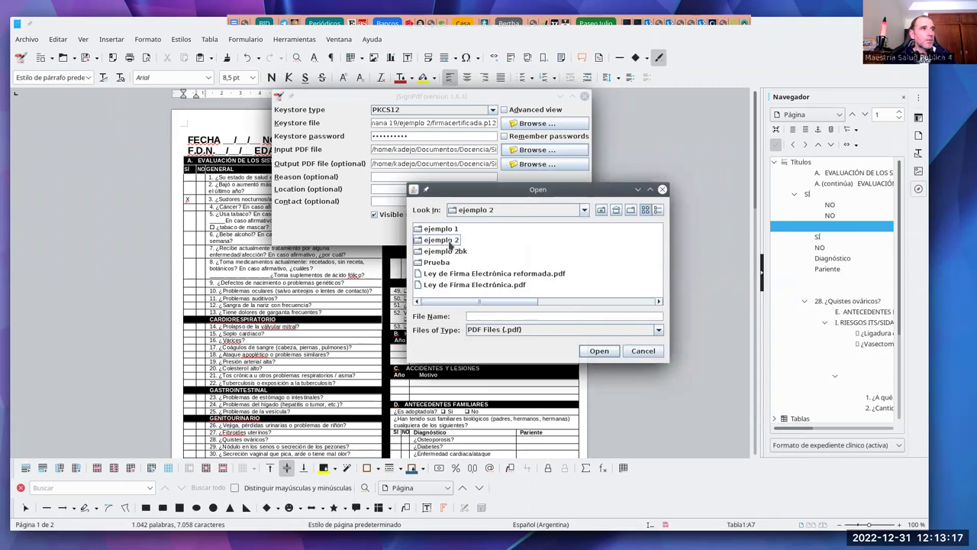
pyautogui.click(453, 231)
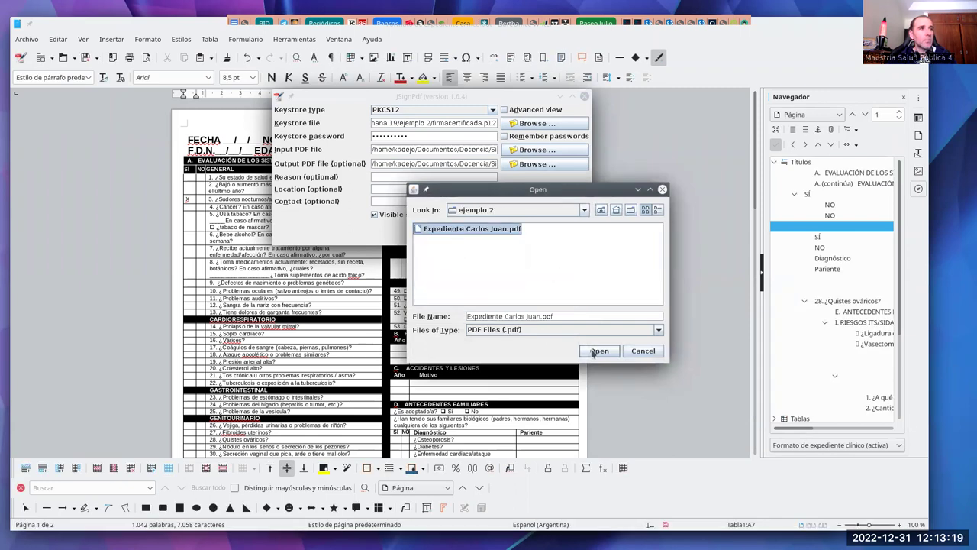
pyautogui.click(590, 352)
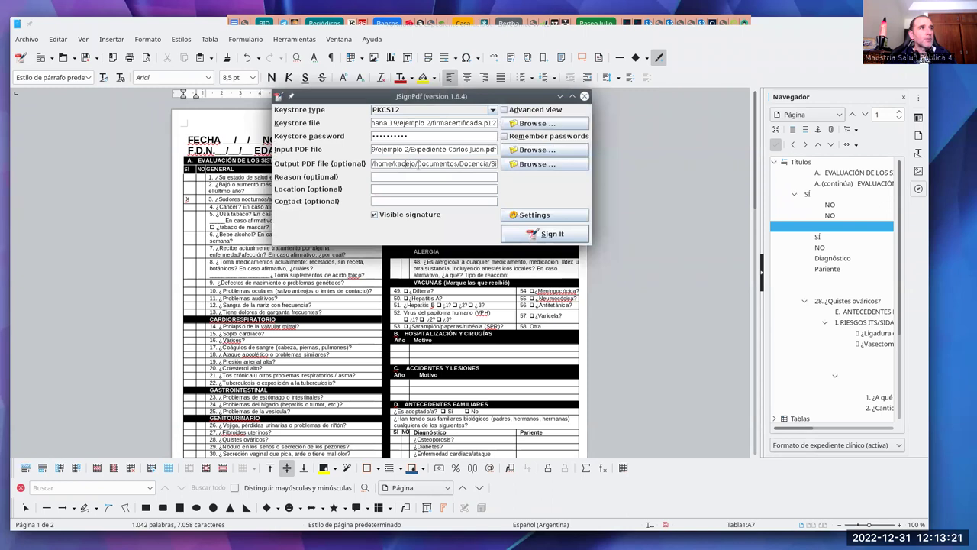
# Step: Set the output PDF to the record's file name with ' - firmado' appended
pyautogui.click(537, 165)
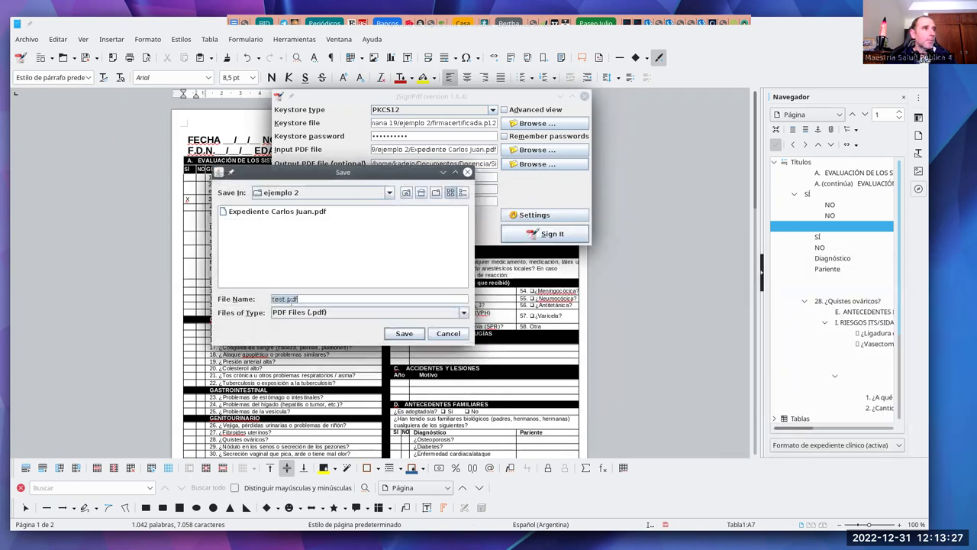
pyautogui.click(278, 212)
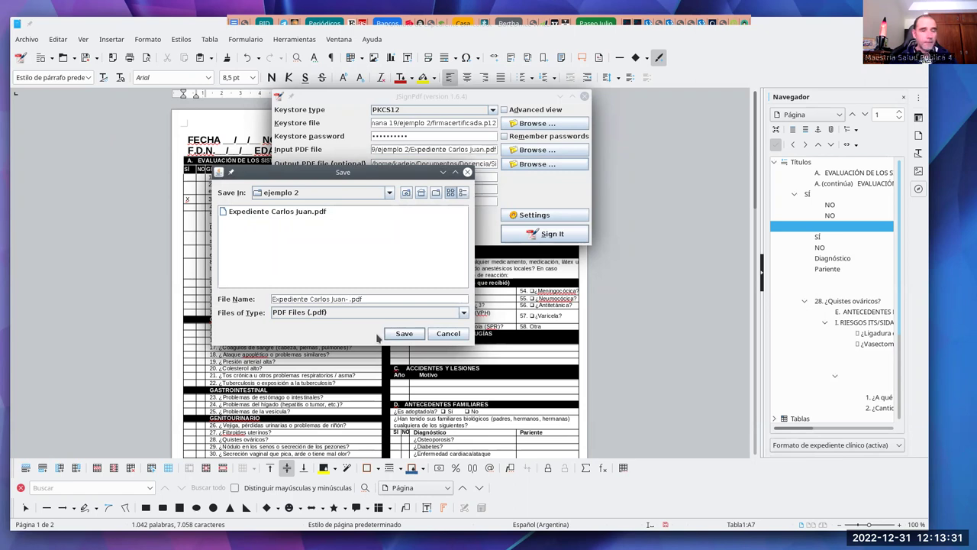
pyautogui.write('- firmado')
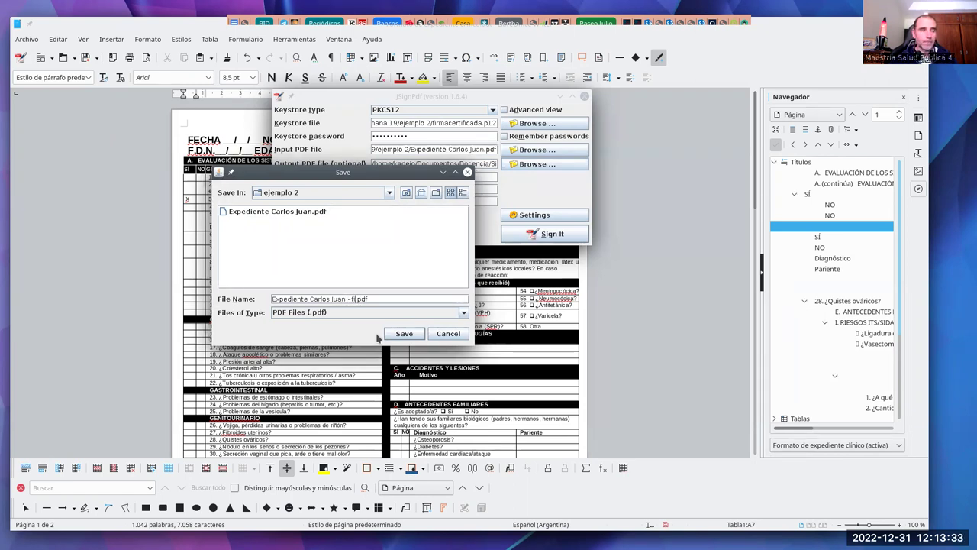
pyautogui.click(405, 333)
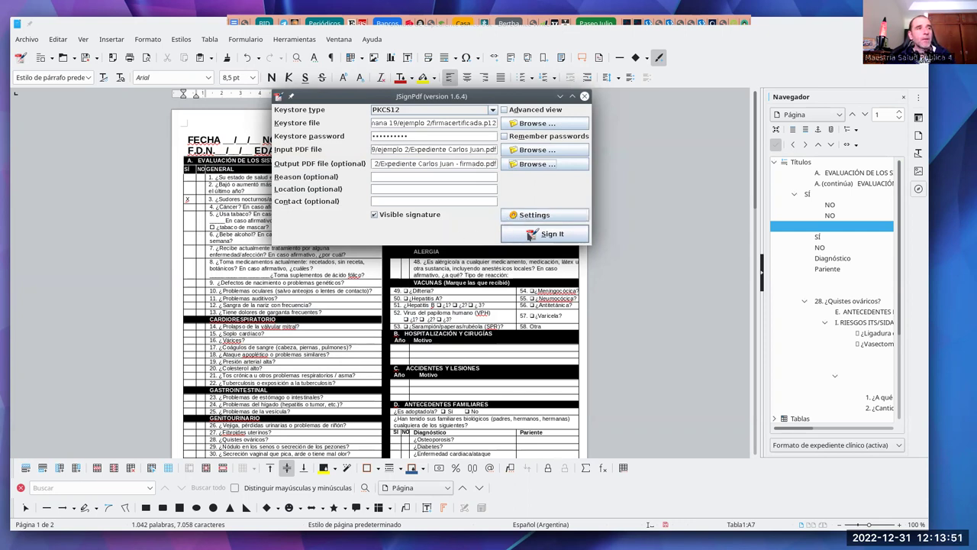
# Step: Sign the patient record into the '- firmado' PDF, then close the output console and JSignPdf
pyautogui.click(551, 235)
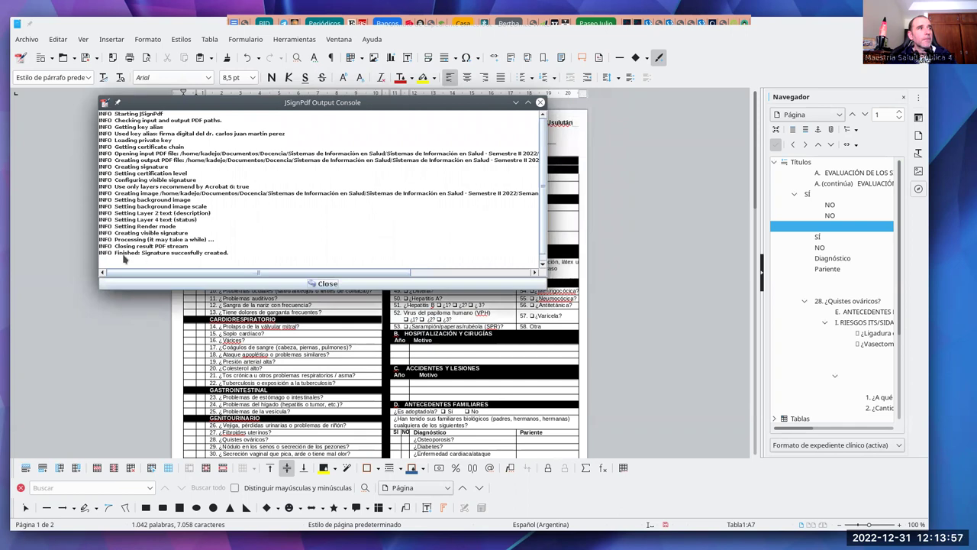
pyautogui.click(300, 284)
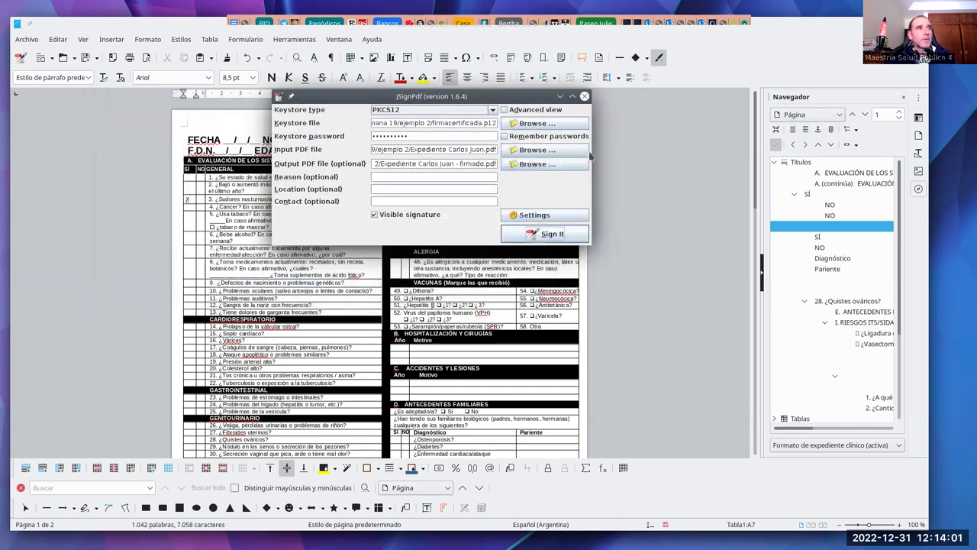
pyautogui.click(584, 96)
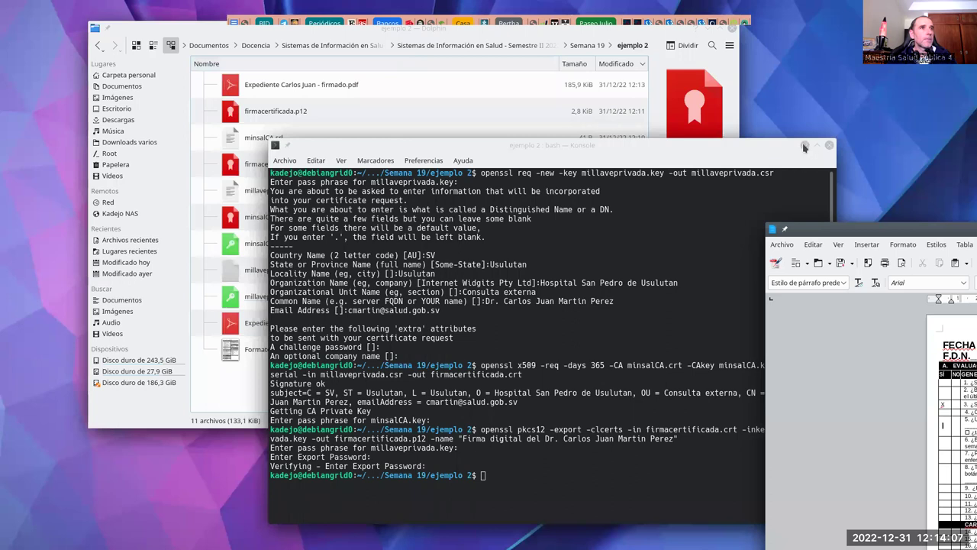
# Step: Minimize Konsole, preview the unsigned record in Okular, then select the '- firmado' PDF in Dolphin
pyautogui.click(805, 145)
pyautogui.moveTo(281, 327)
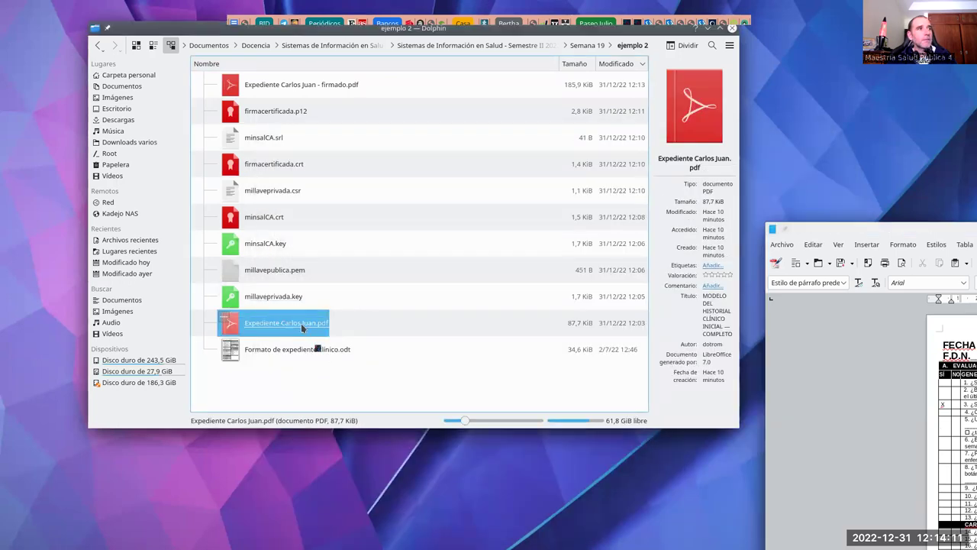
pyautogui.click(300, 322)
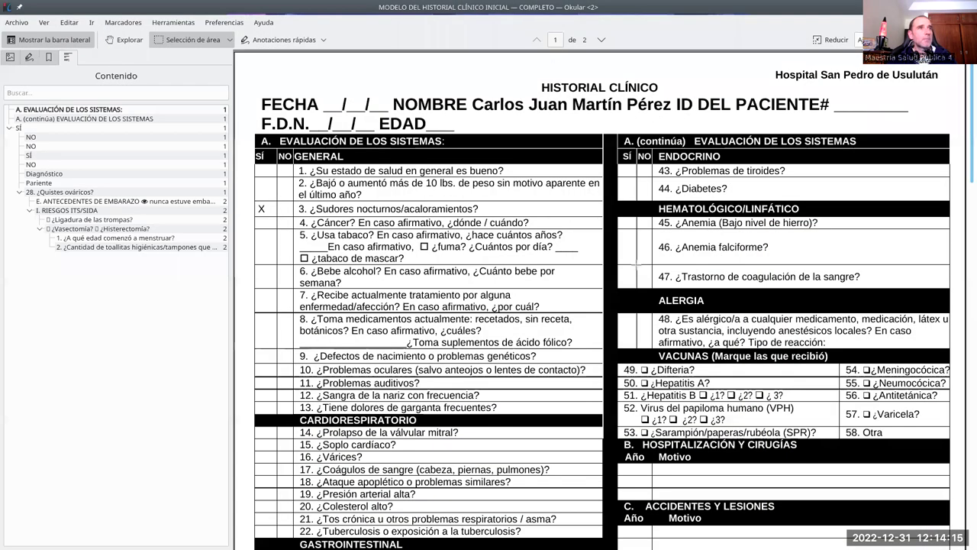
pyautogui.scroll(-5, 373, 471)
pyautogui.scroll(5, 592, 300)
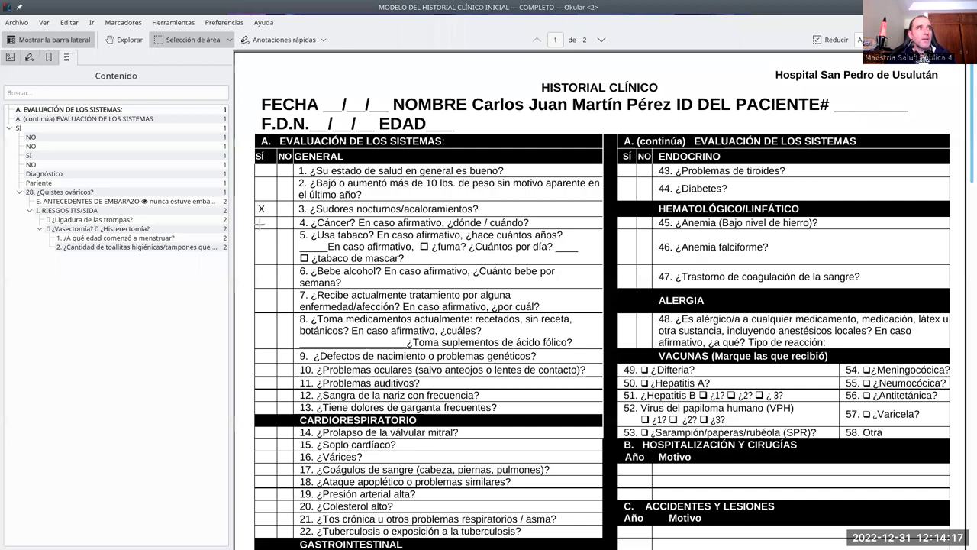
pyautogui.hotkey('alt', 'Tab')
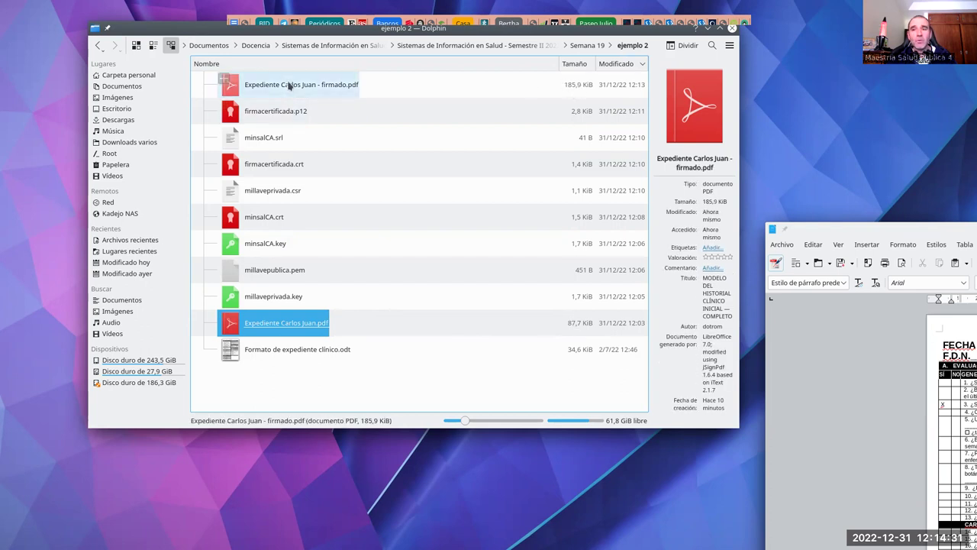
pyautogui.click(288, 86)
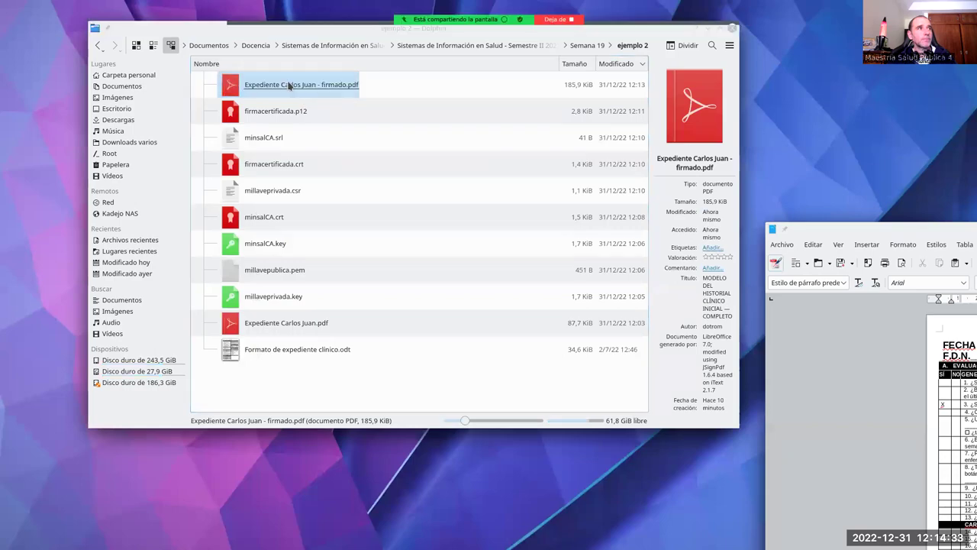
# Step: Open the signed '- firmado' PDF in Okular and expand its signature entry on page 2
pyautogui.doubleClick(288, 85)
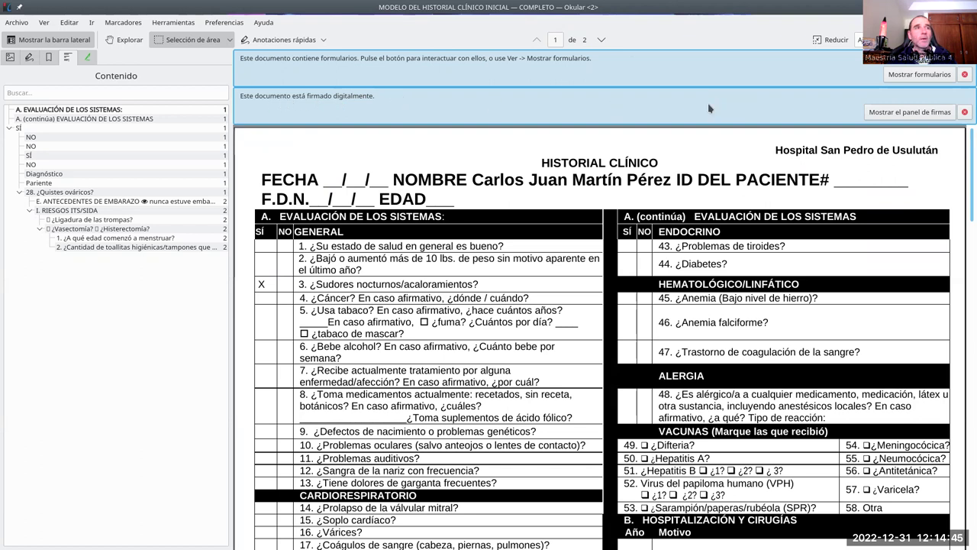
pyautogui.click(899, 115)
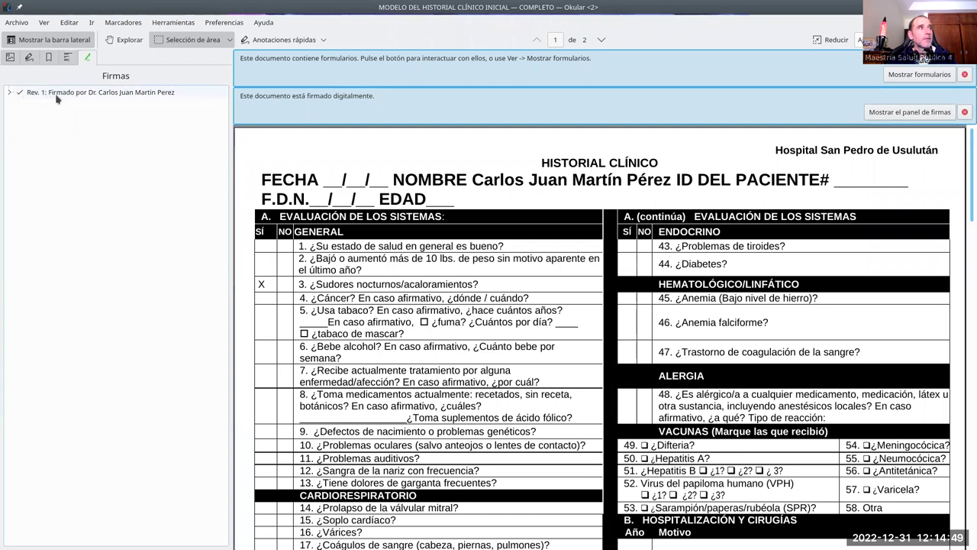
pyautogui.click(9, 93)
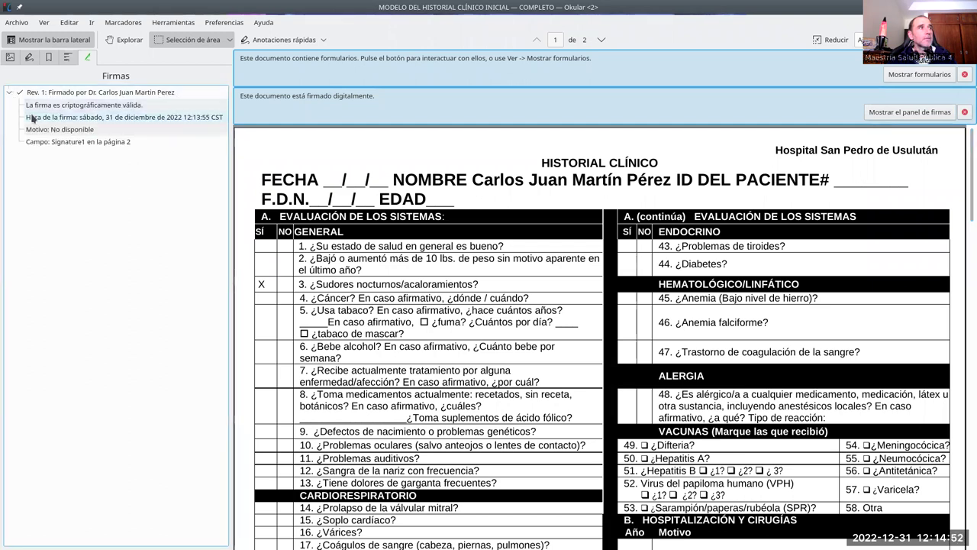
pyautogui.click(107, 94)
# Step: Inspect the signature's Propiedades and signer certificate, then close both dialogs
pyautogui.rightClick(109, 95)
pyautogui.click(123, 100)
pyautogui.click(543, 322)
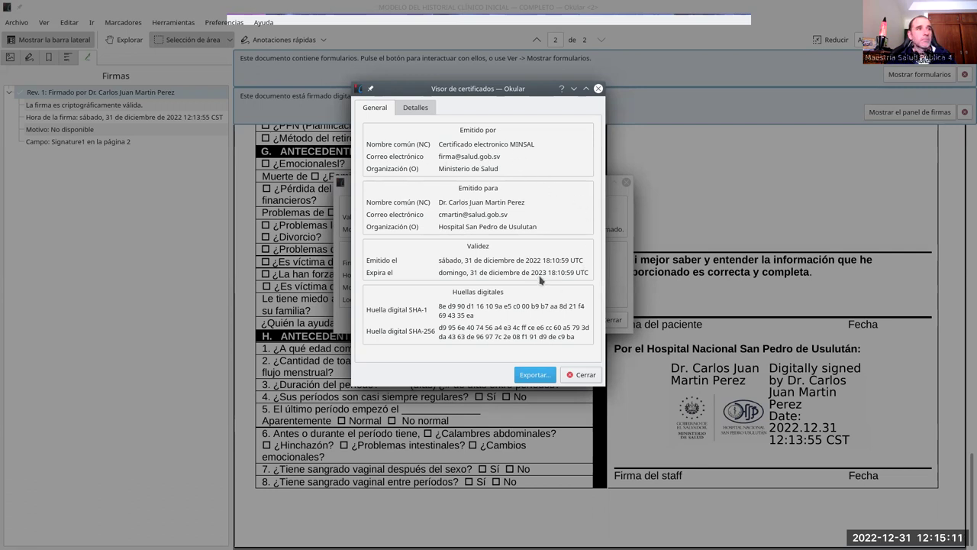
pyautogui.click(582, 375)
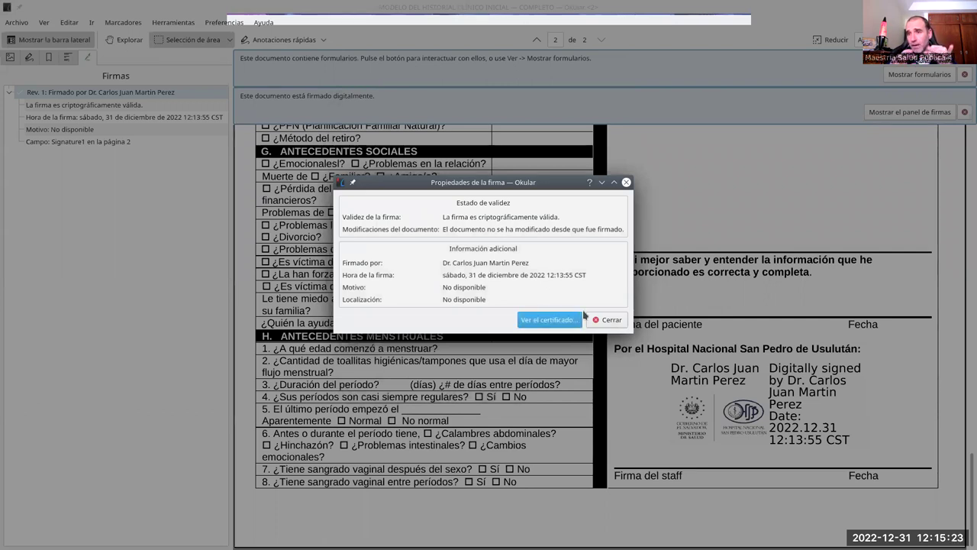
pyautogui.click(609, 319)
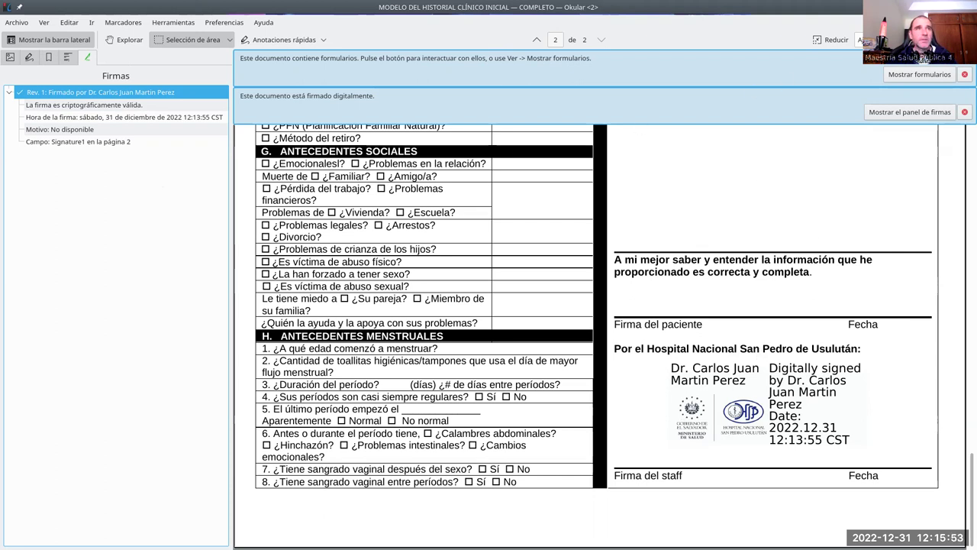
# Step: Quit Okular and close the LibreOffice clinical-record form without saving changes
pyautogui.hotkey('ctrl', 'q')
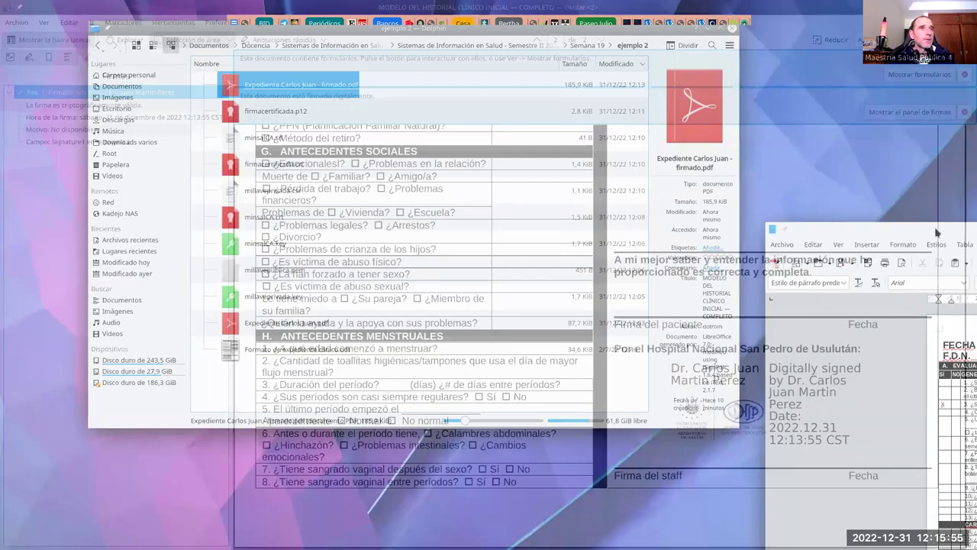
pyautogui.hotkey('alt', 'Tab')
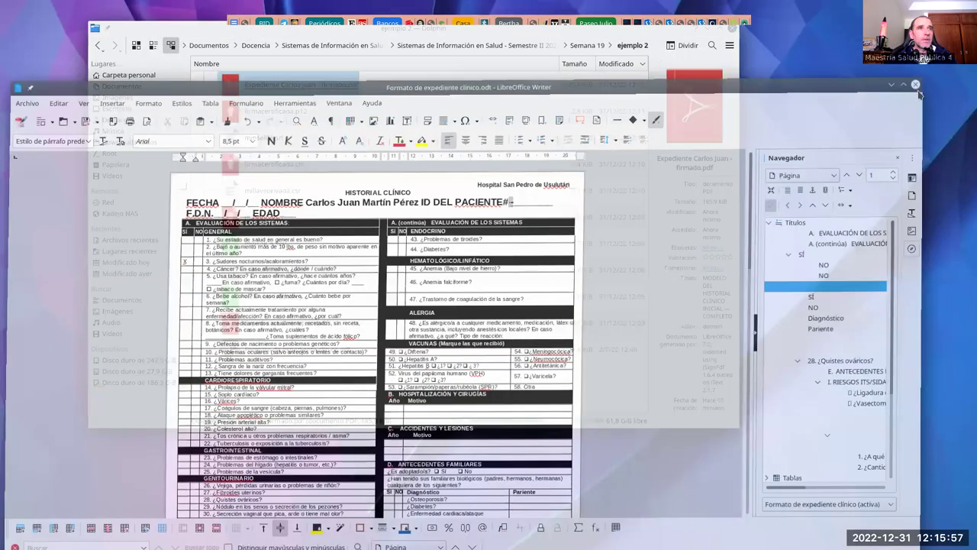
pyautogui.click(922, 92)
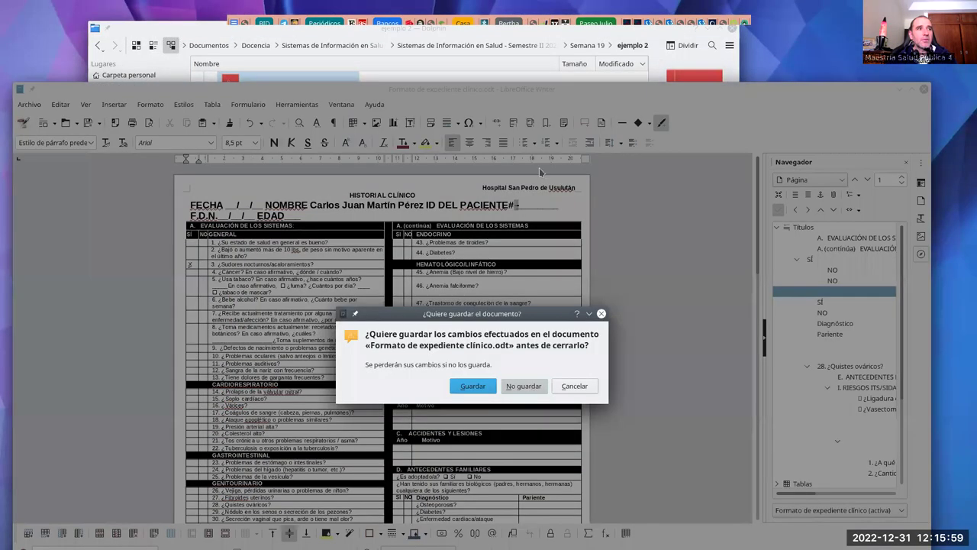
pyautogui.hotkey('alt', 'n')
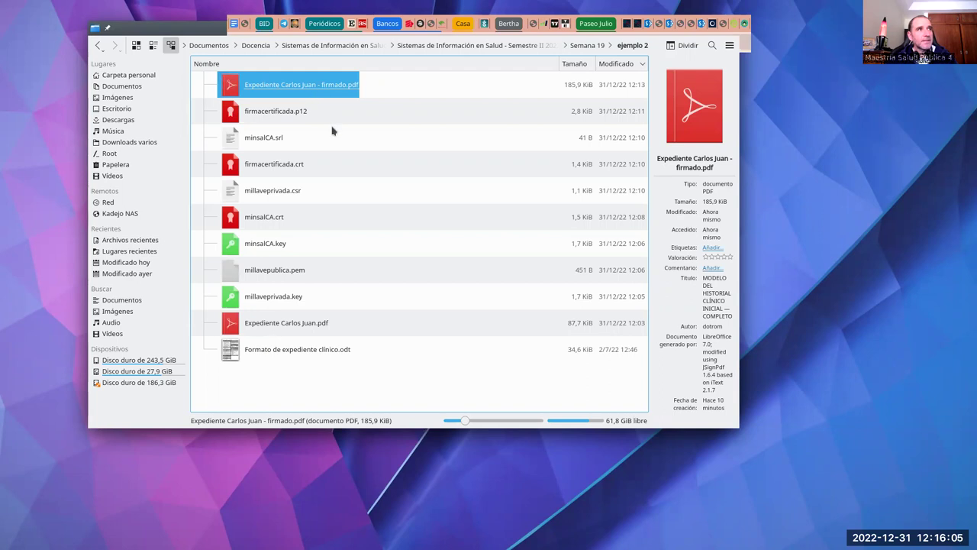
pyautogui.rightClick(280, 89)
pyautogui.moveTo(382, 107)
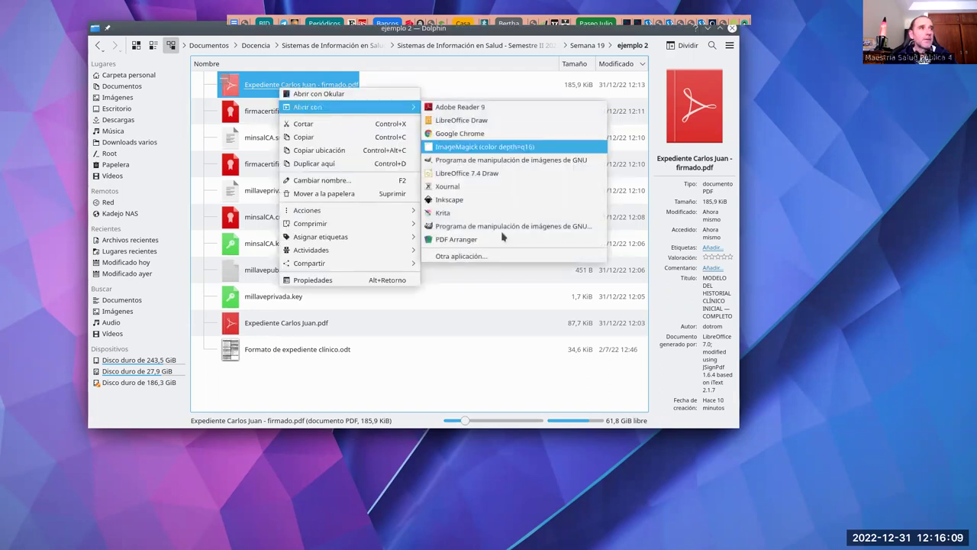
pyautogui.click(496, 258)
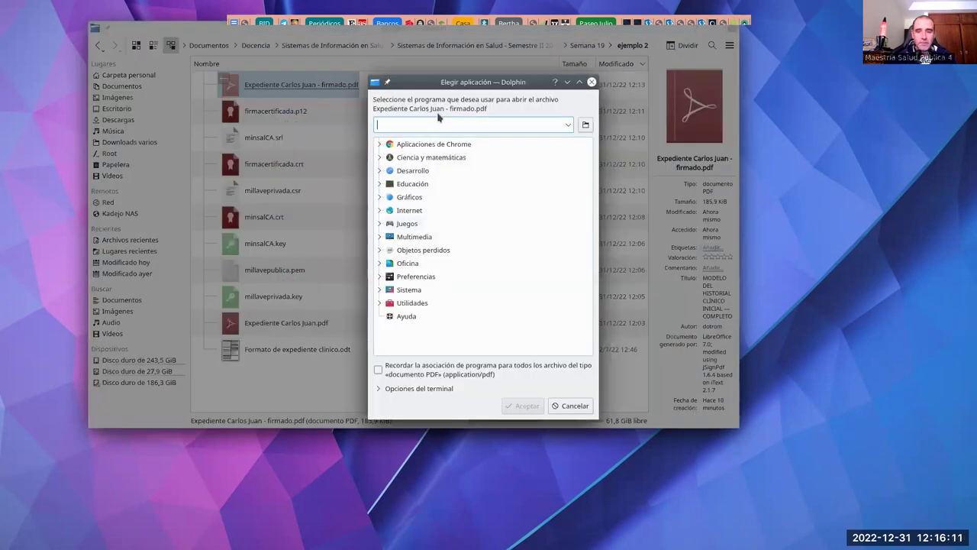
pyautogui.write('kwri')
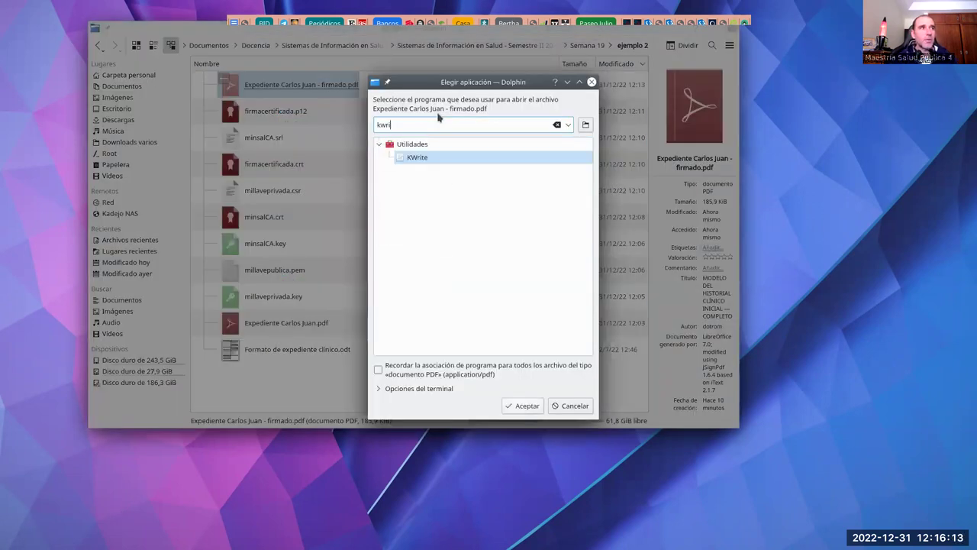
pyautogui.click(438, 157)
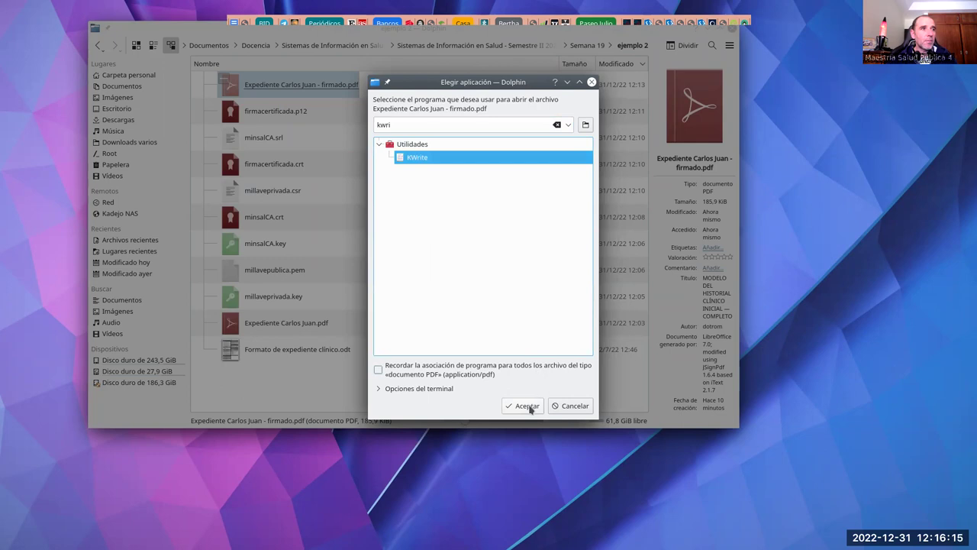
pyautogui.click(526, 405)
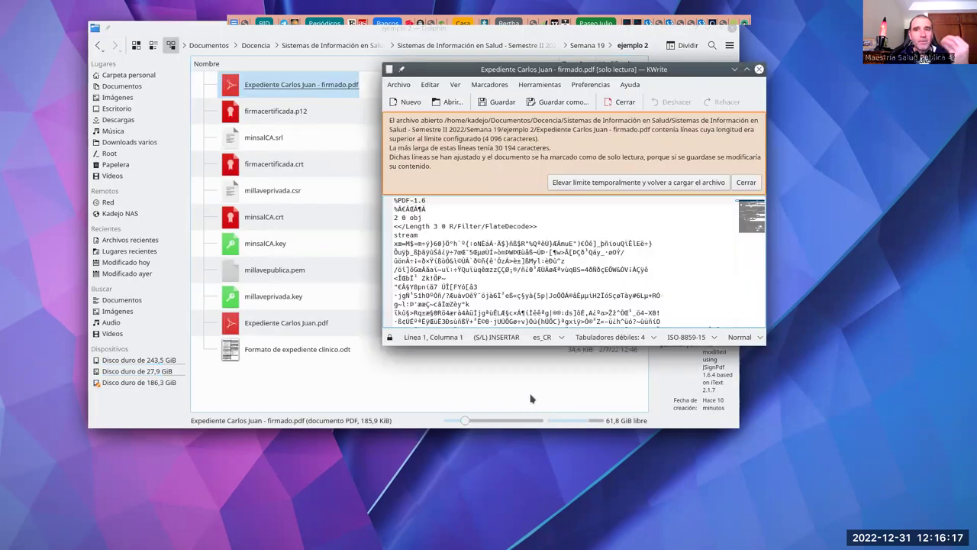
pyautogui.click(673, 181)
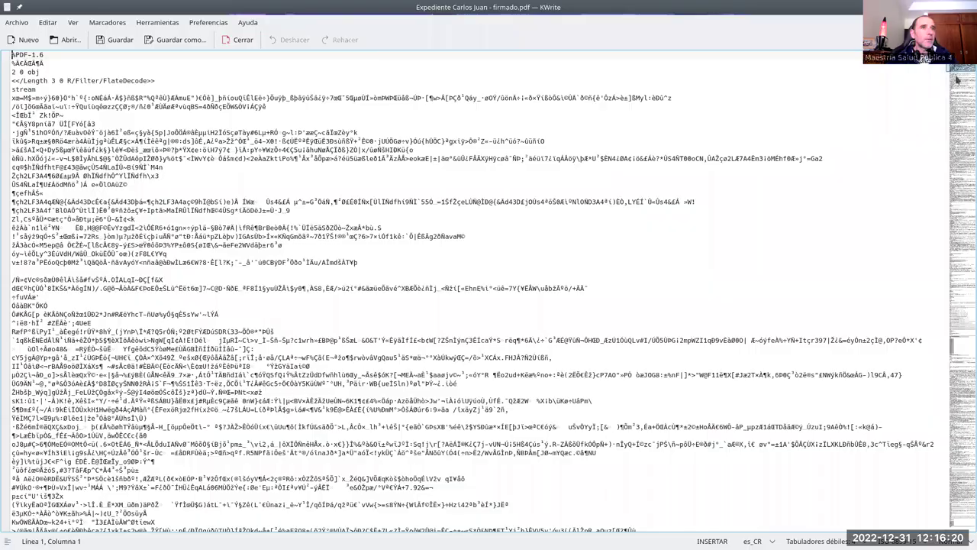
pyautogui.click(746, 69)
pyautogui.moveTo(957, 345); pyautogui.dragTo(957, 245)
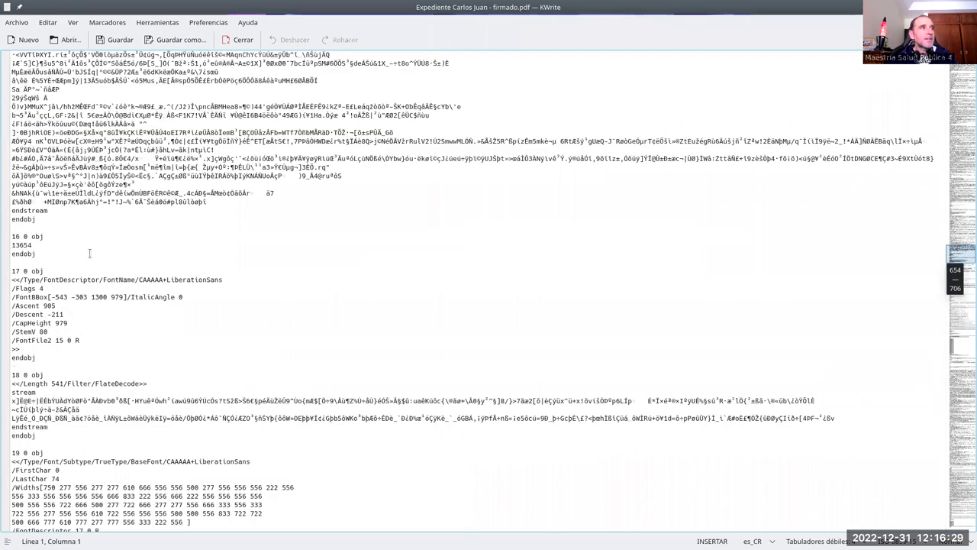
pyautogui.scroll(15, 89, 253)
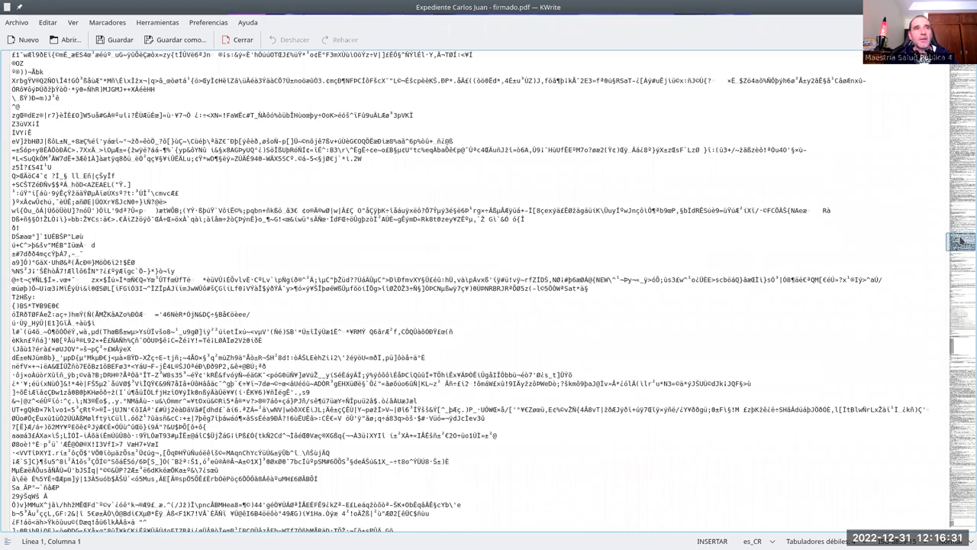
pyautogui.moveTo(959, 238); pyautogui.dragTo(962, 341)
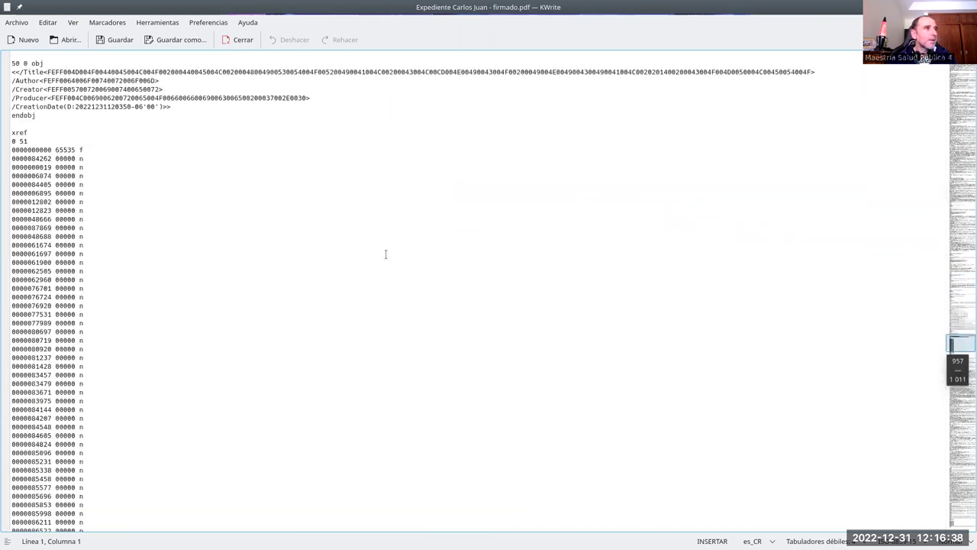
pyautogui.click(52, 262)
pyautogui.press('BackSpace')
pyautogui.write('1')
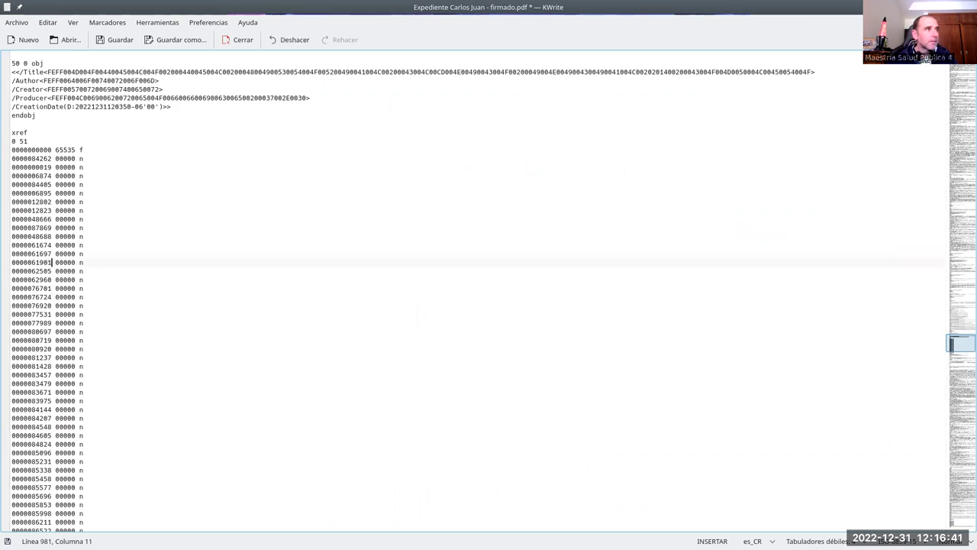
pyautogui.click(111, 43)
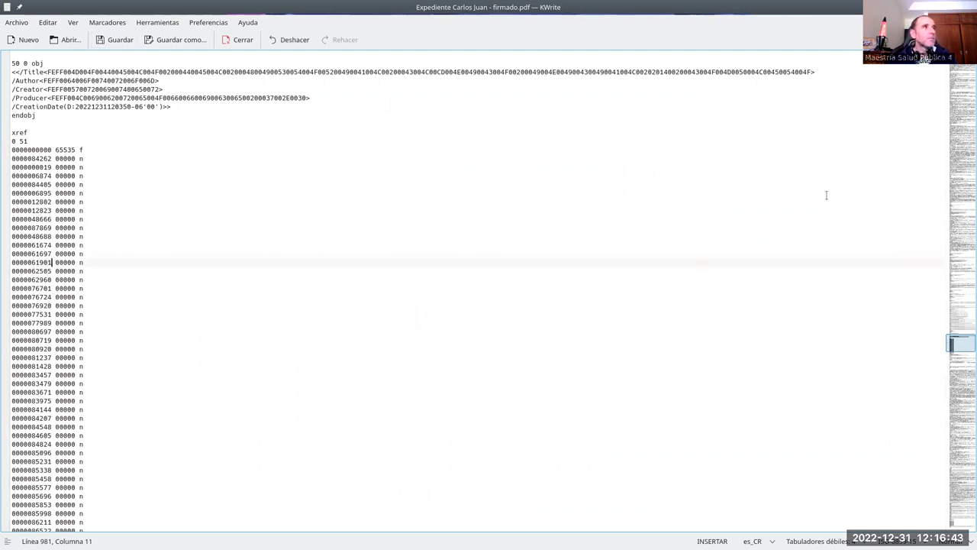
pyautogui.hotkey('ctrl', 'q')
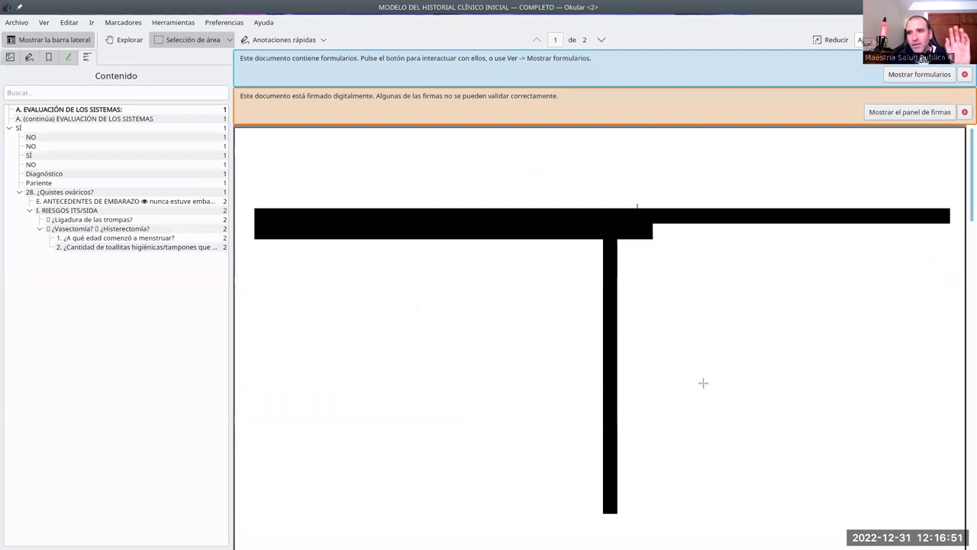
# Step: Read the Rev. 1 signature's Propiedades in the Firmas panel showing the digest mismatch, then close Okular
pyautogui.moveTo(966, 210); pyautogui.dragTo(965, 156)
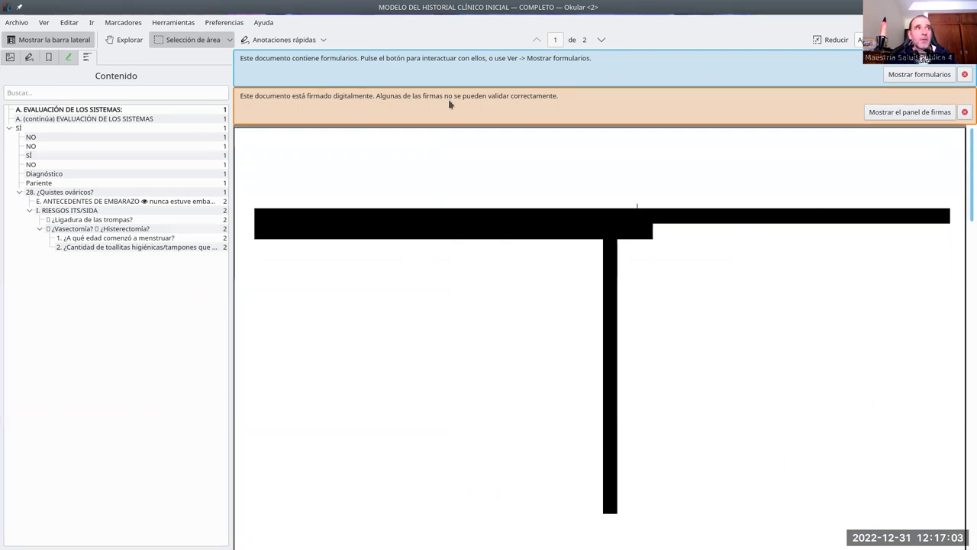
pyautogui.click(934, 112)
pyautogui.click(9, 92)
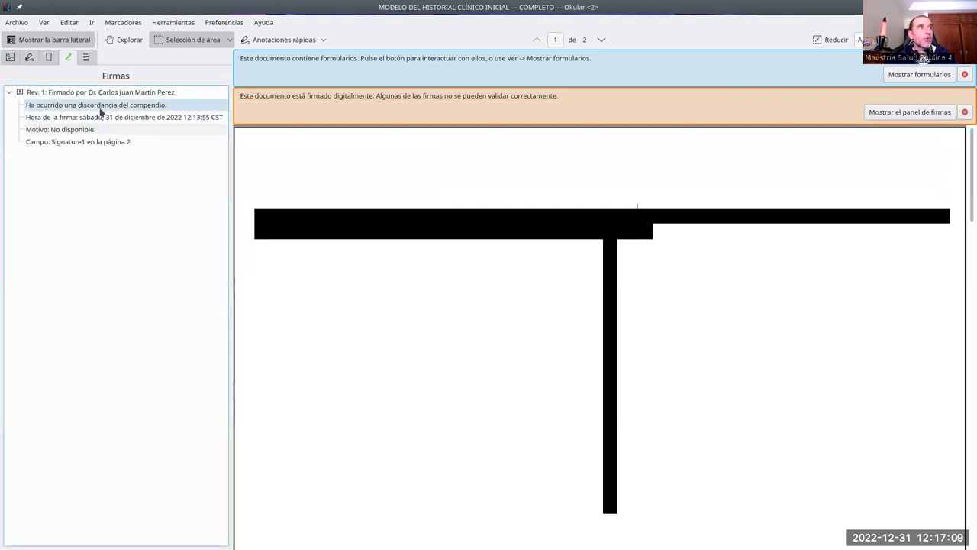
pyautogui.click(133, 92)
pyautogui.rightClick(133, 92)
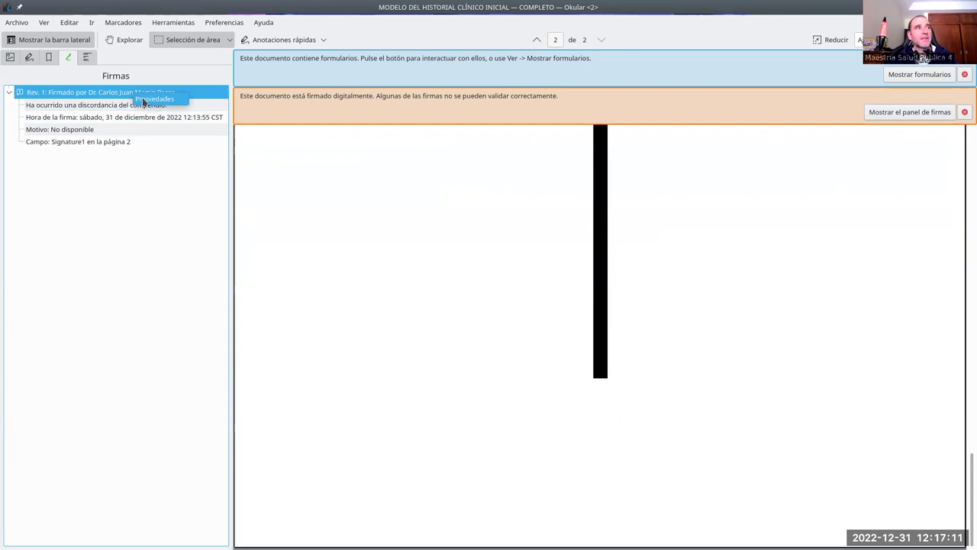
pyautogui.click(151, 100)
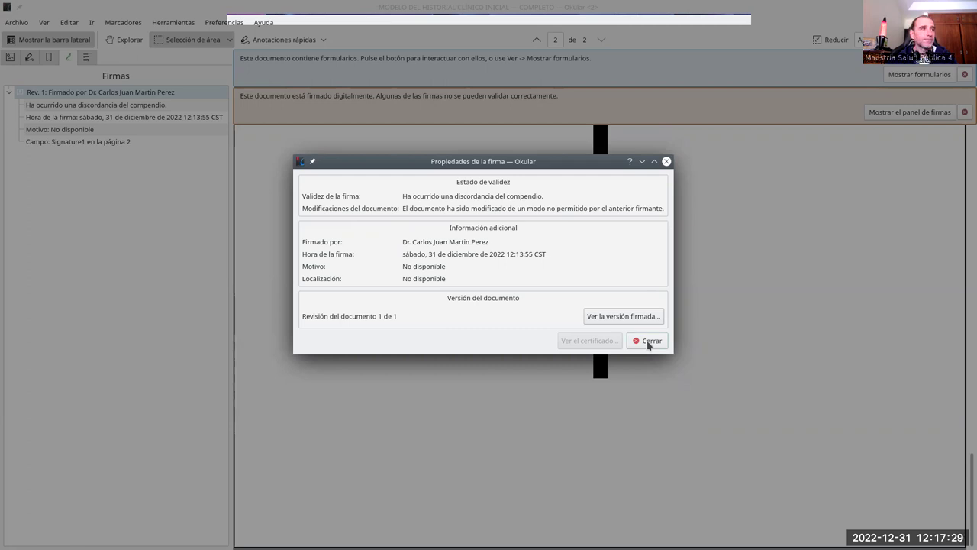
pyautogui.click(648, 343)
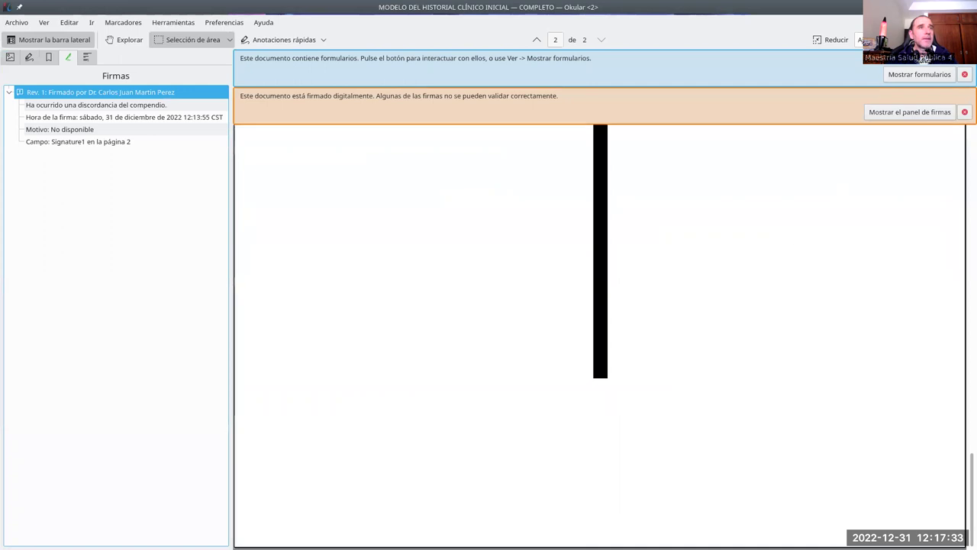
pyautogui.click(970, 7)
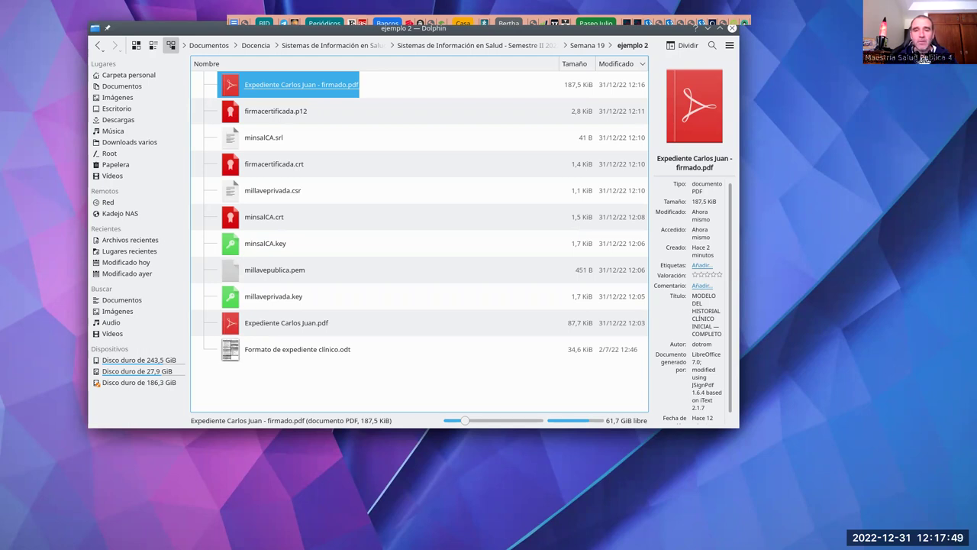
# Step: Switch to Chrome and present 'Semana 19: Firma electrónica' from its The End slide
pyautogui.hotkey('alt', 'Tab')
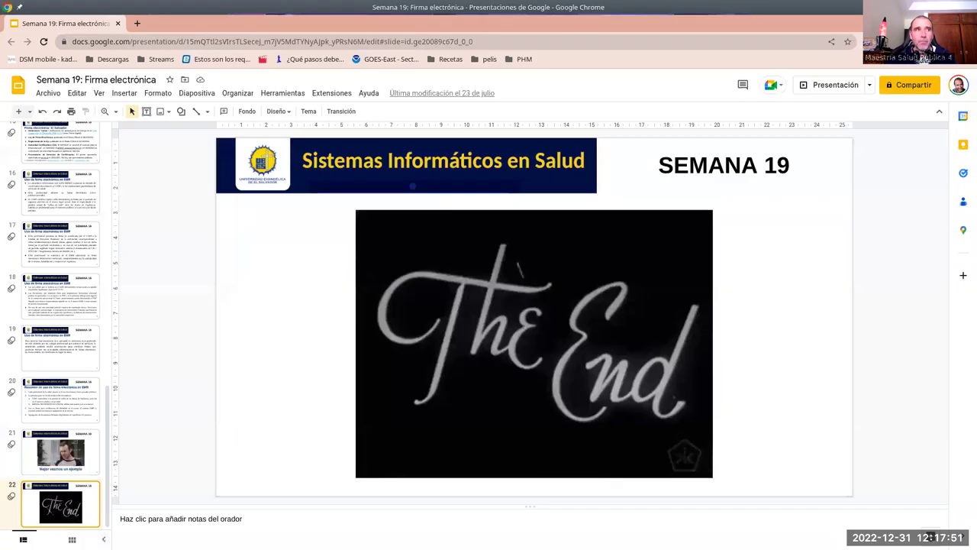
pyautogui.click(835, 86)
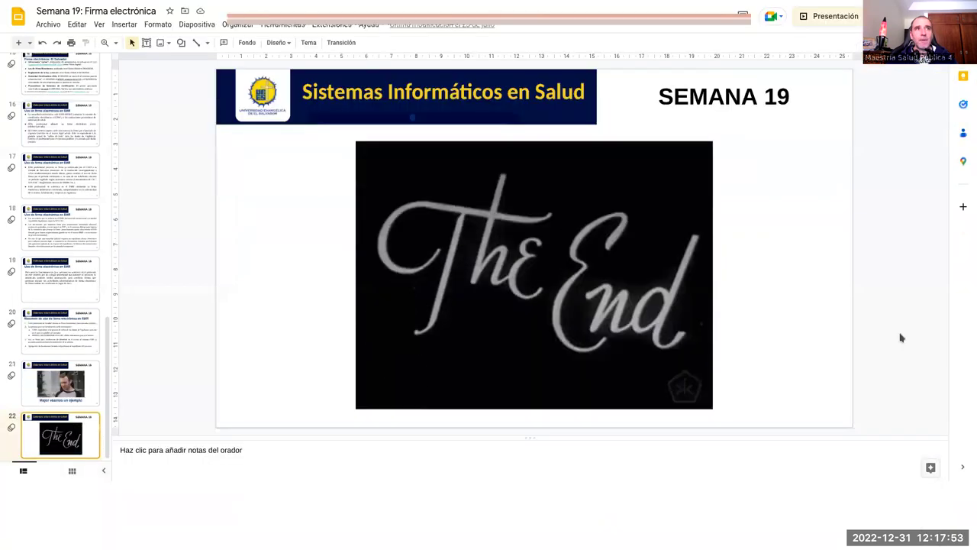